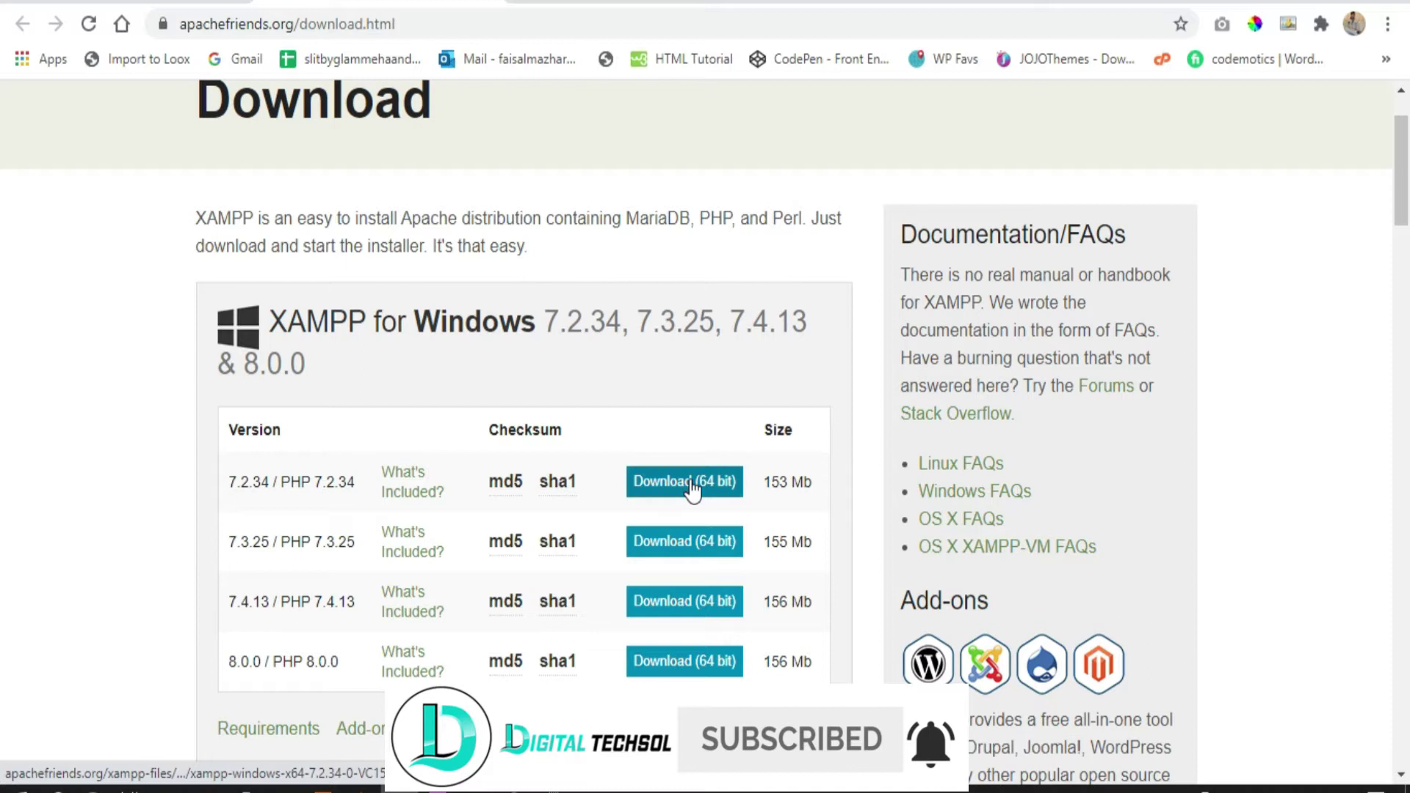
# Review the XAMPP download page and the Google results for xampp download
pyautogui.scroll(-3, 607, 327)
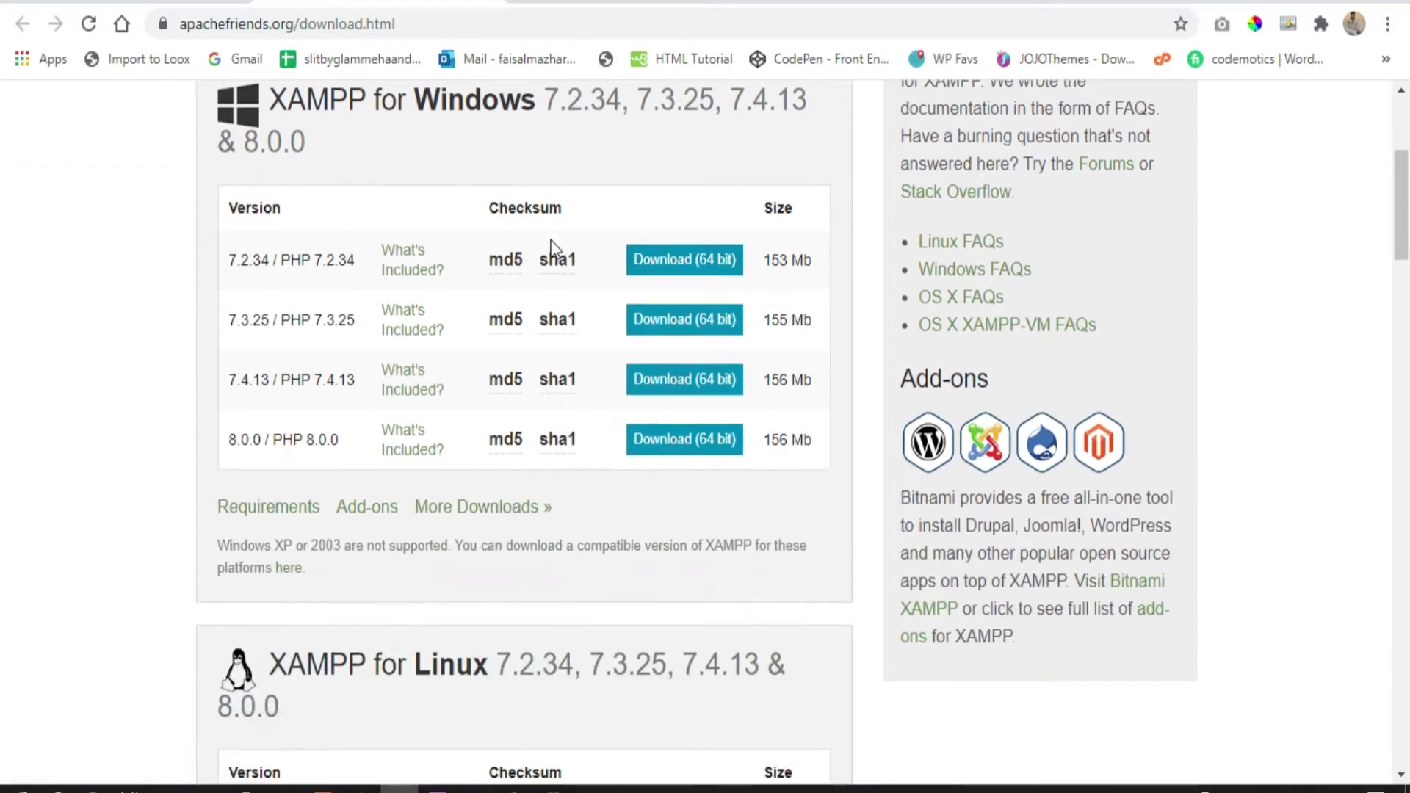
pyautogui.scroll(-3, 371, 222)
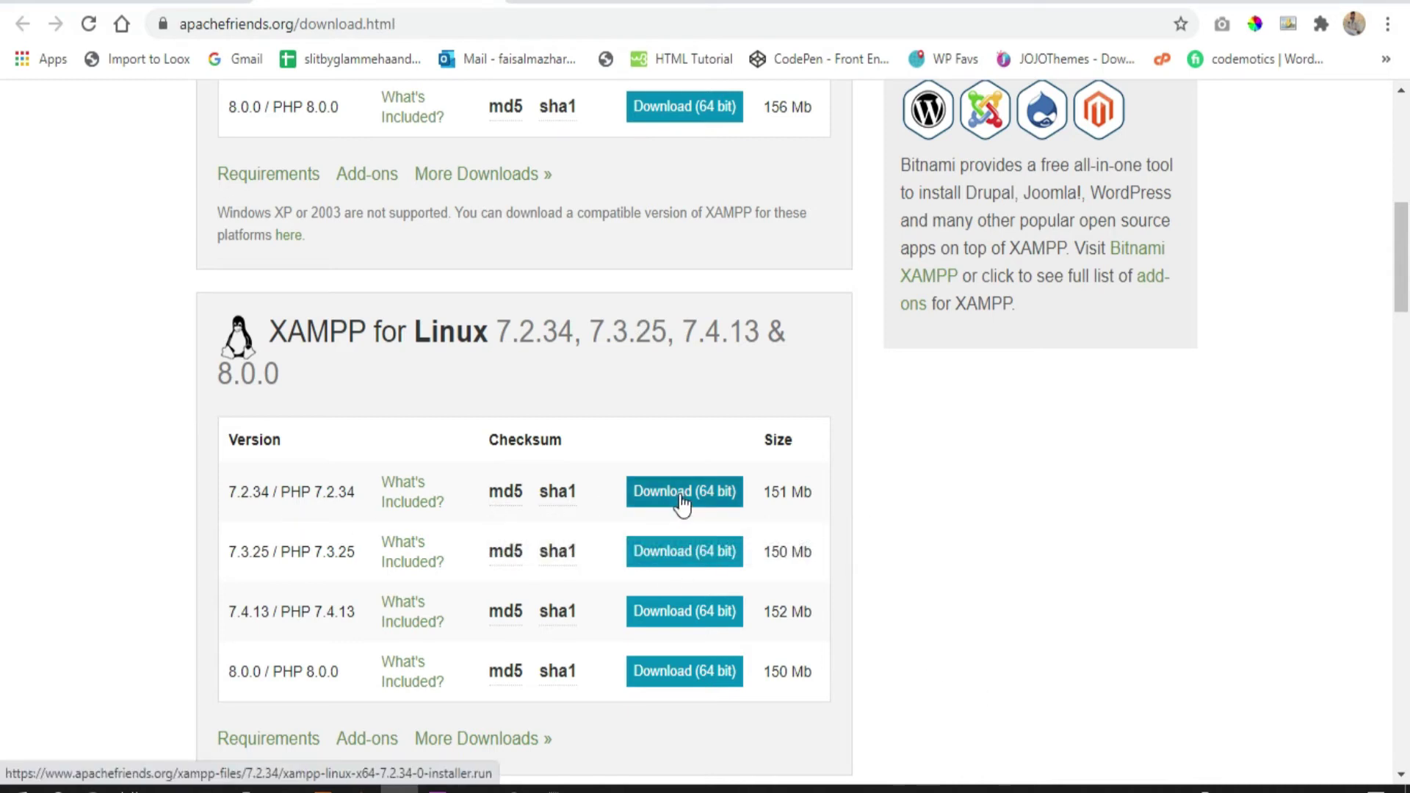
pyautogui.scroll(-15, 283, 257)
pyautogui.scroll(5, 220, 250)
pyautogui.scroll(1, 224, 128)
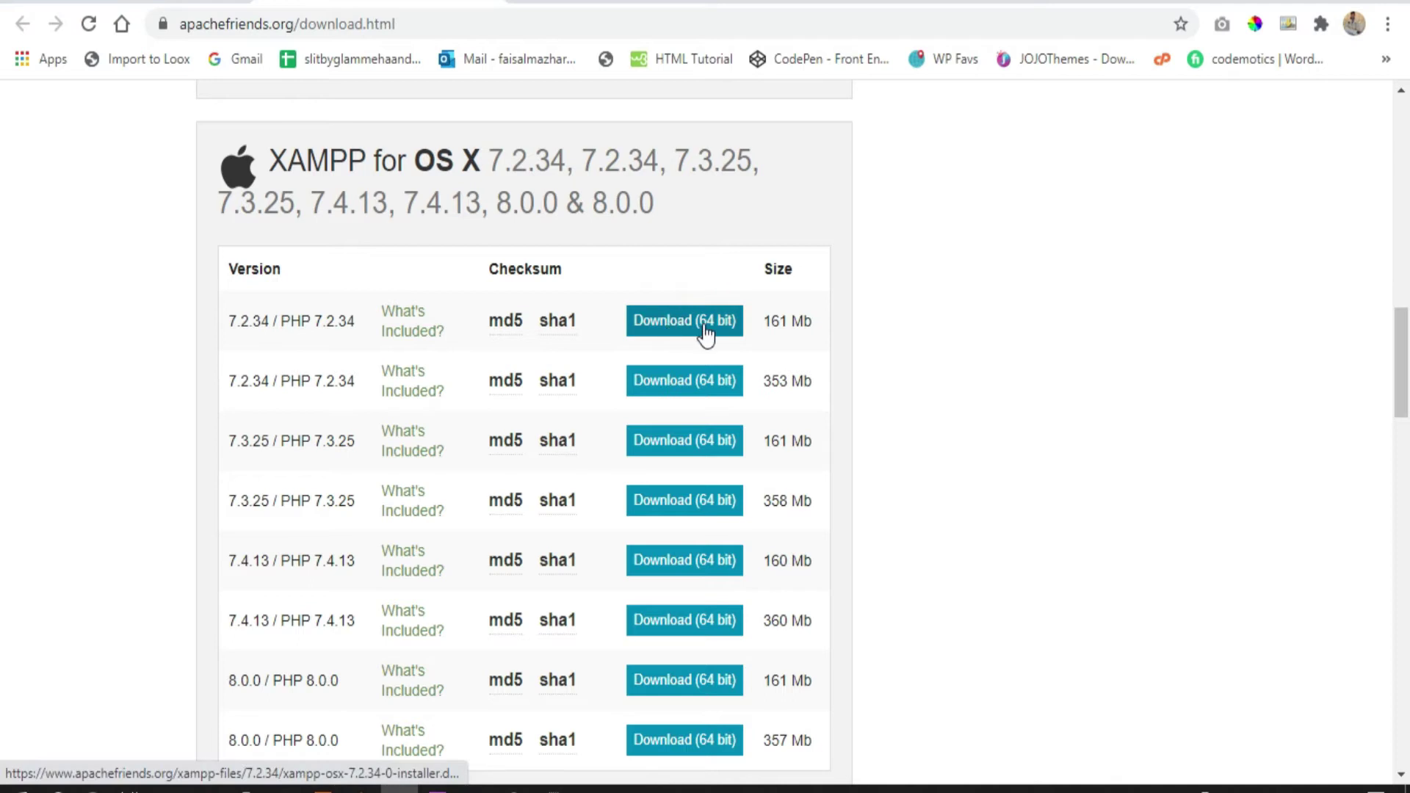
pyautogui.scroll(-3, 701, 338)
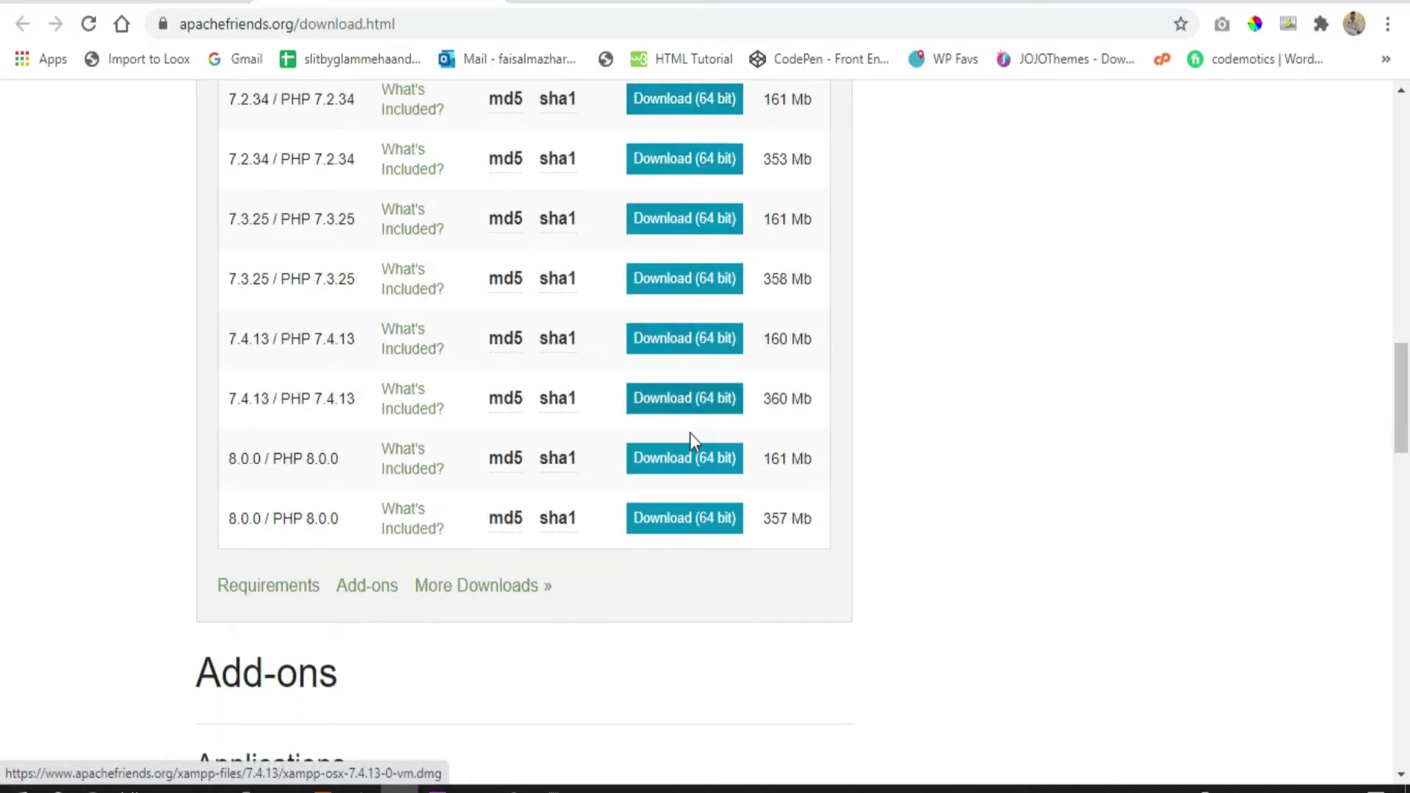
pyautogui.scroll(3, 696, 444)
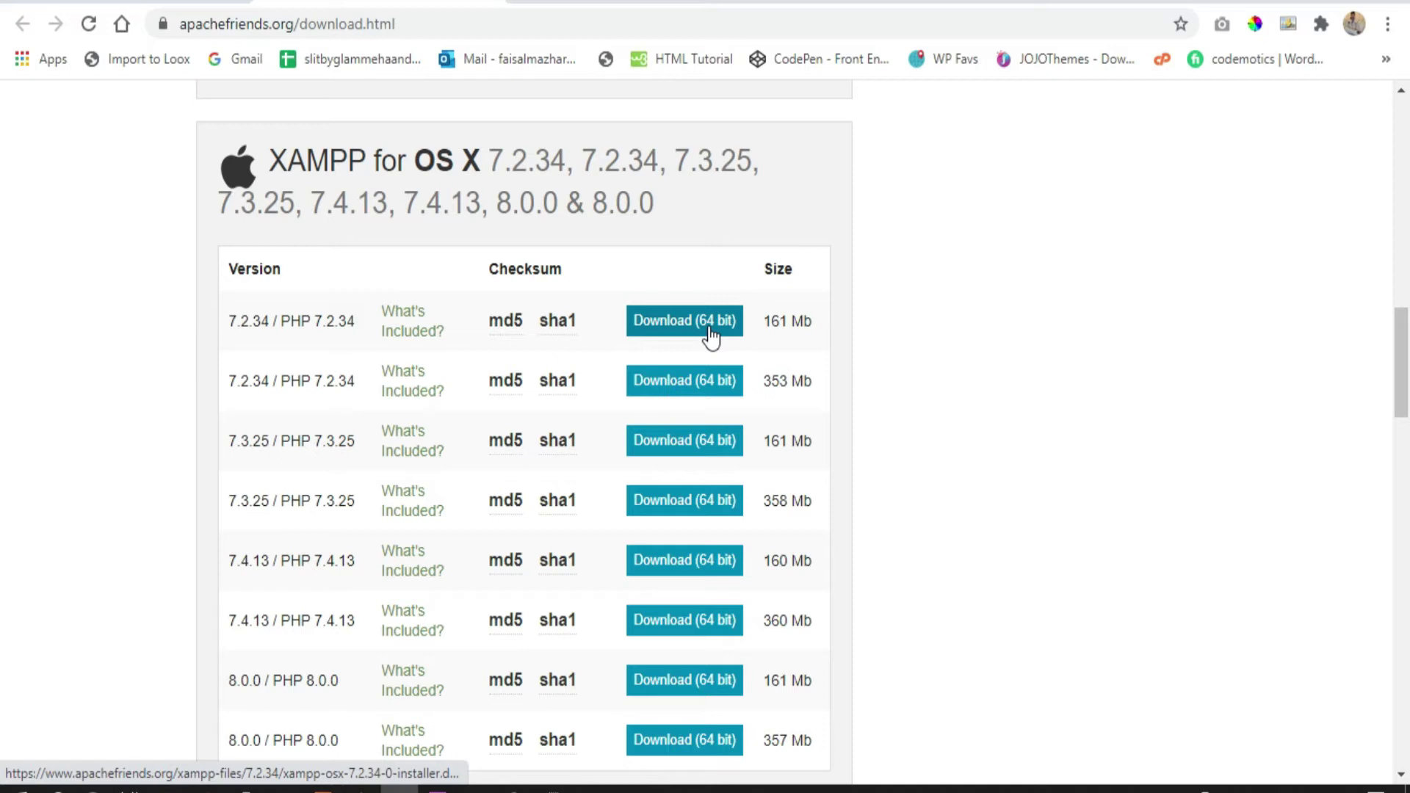
pyautogui.scroll(4, 577, 312)
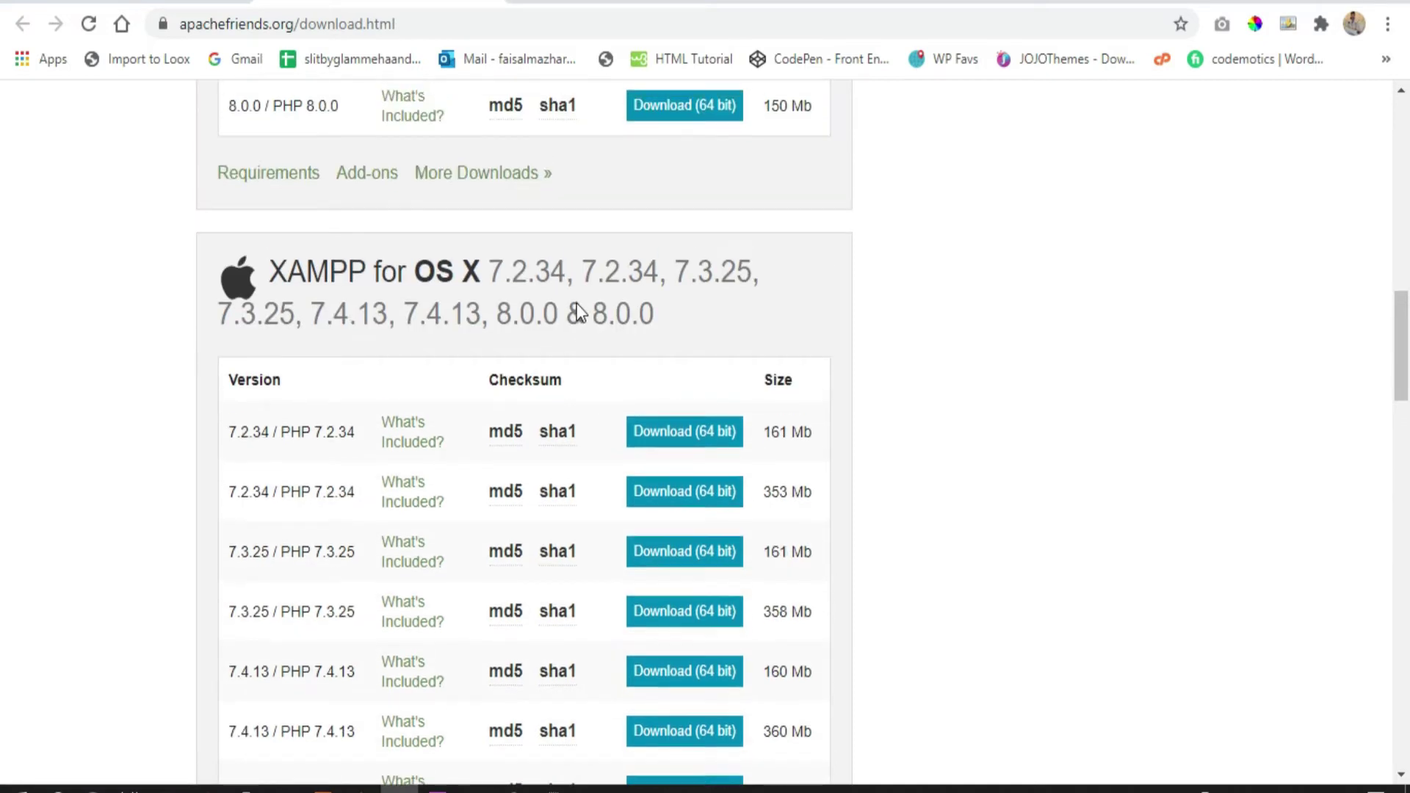
pyautogui.scroll(5, 561, 350)
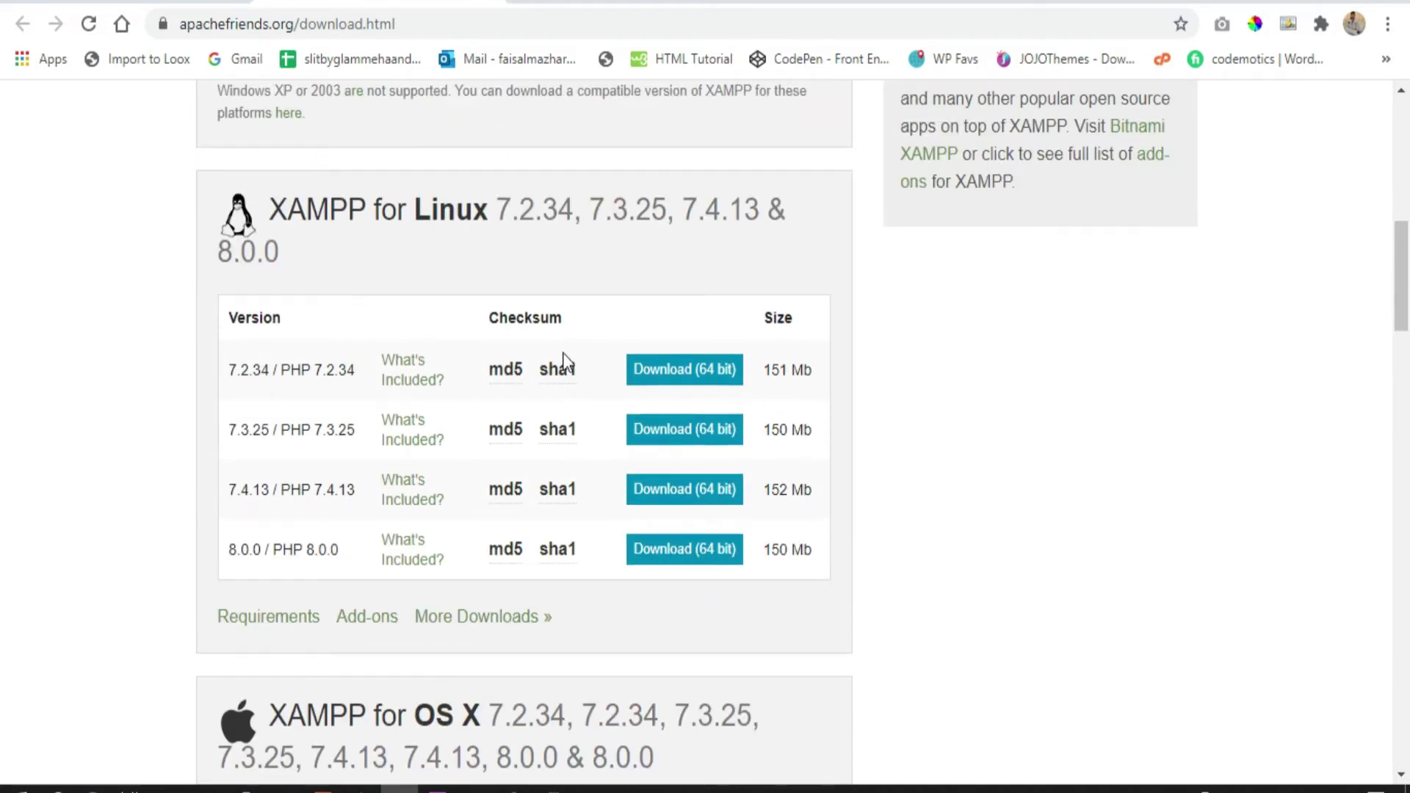
pyautogui.click(151, 8)
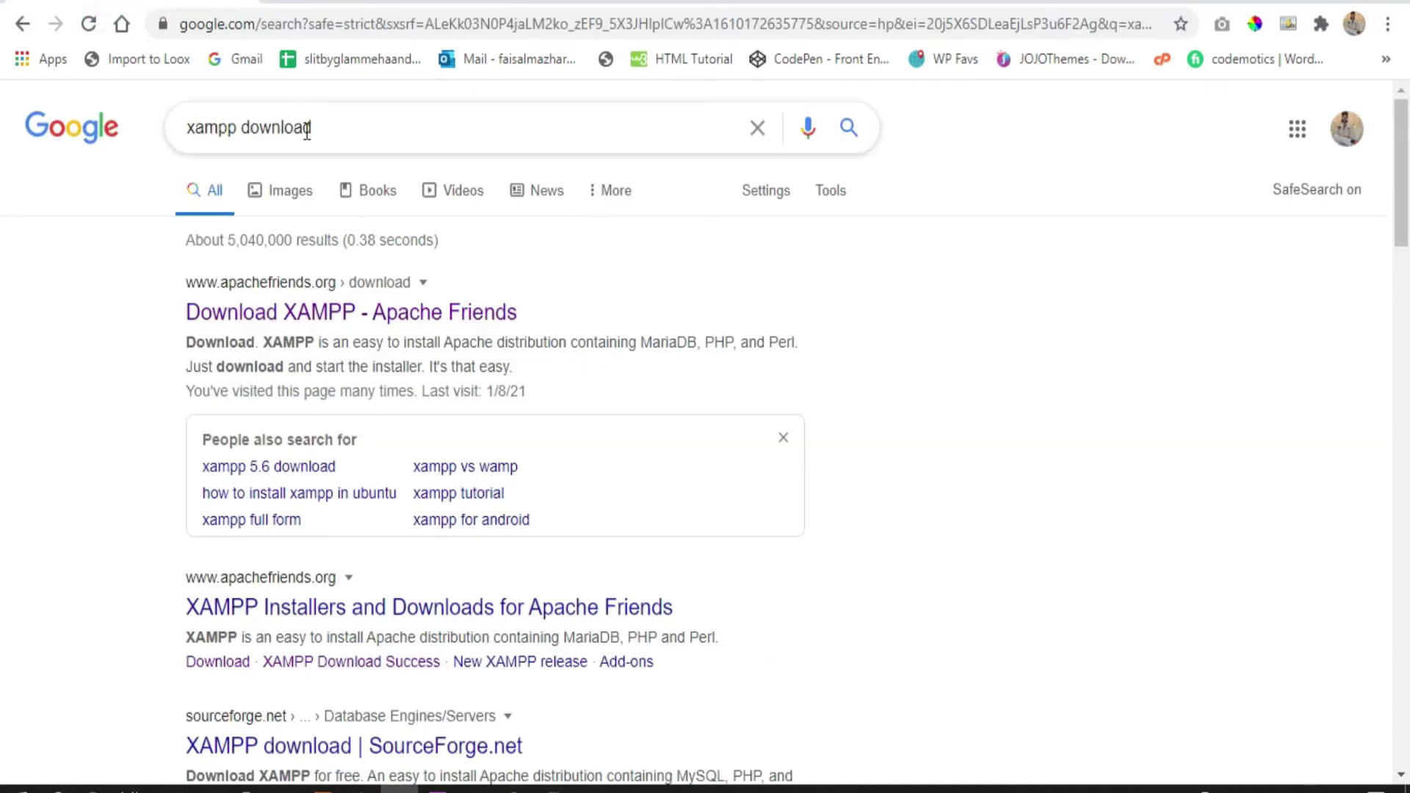
pyautogui.click(350, 4)
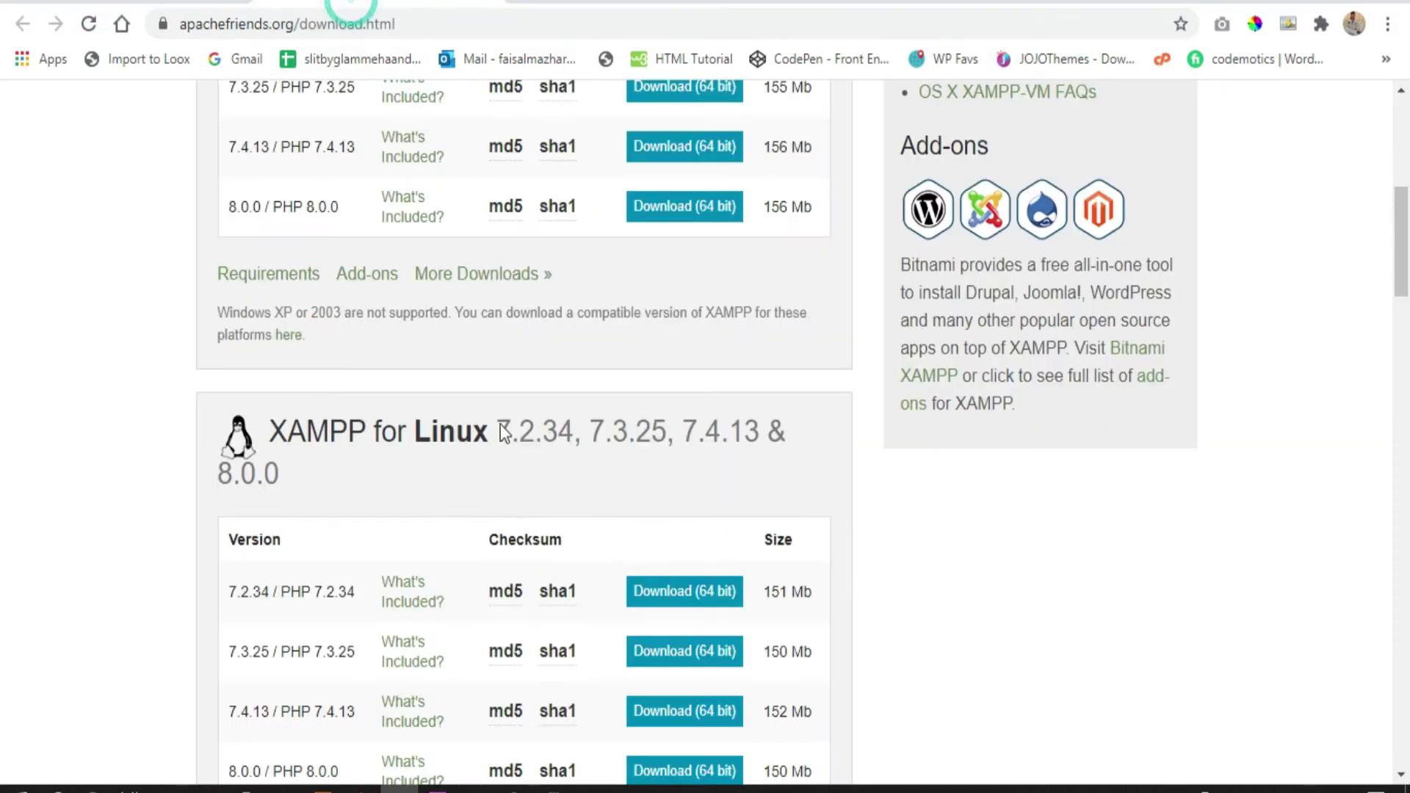
# Start downloading XAMPP 7.2.34 for Windows (64 bit)
pyautogui.scroll(5, 513, 500)
pyautogui.scroll(-3, 514, 500)
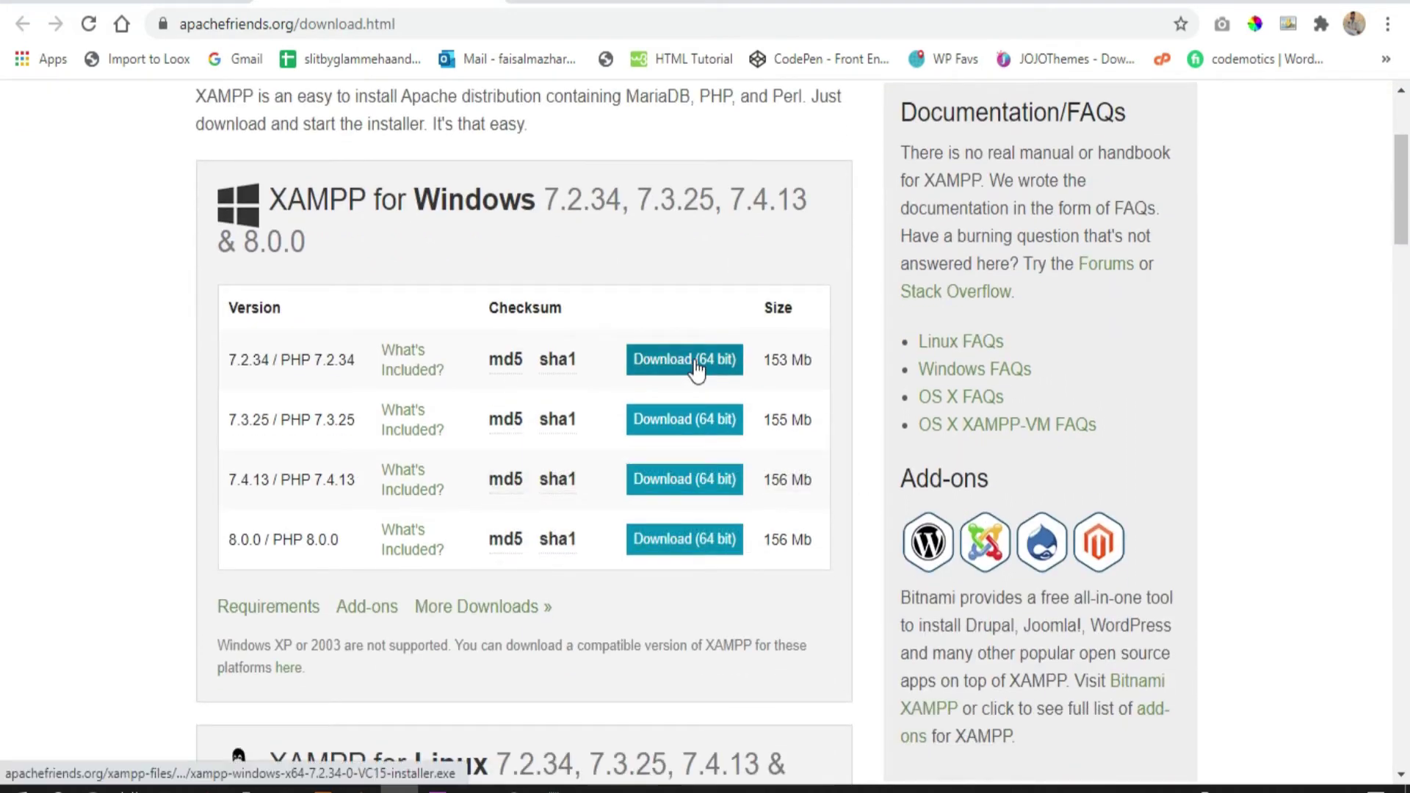
pyautogui.click(696, 369)
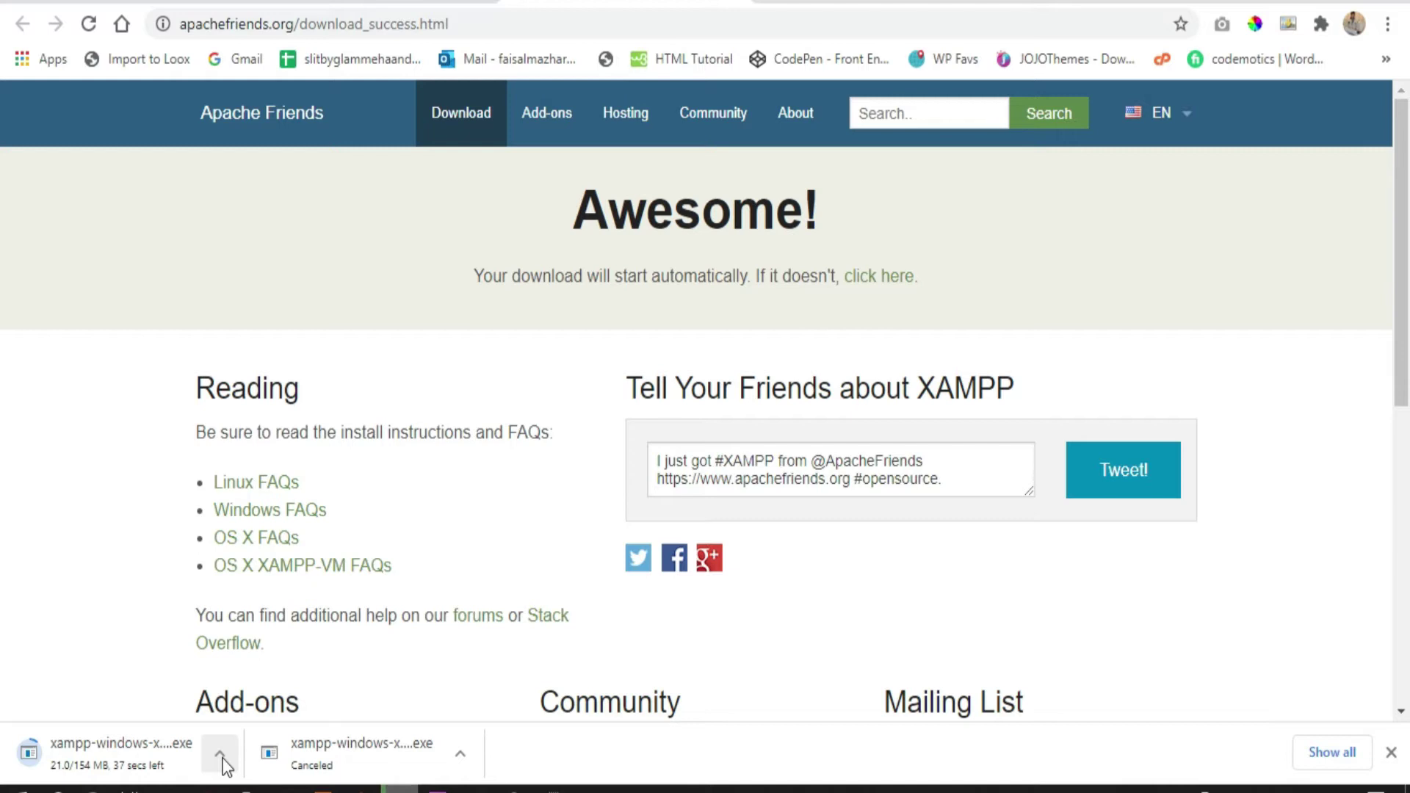
# Cancel the XAMPP download, close the downloads bar, and return to the Notepad outline
pyautogui.click(222, 761)
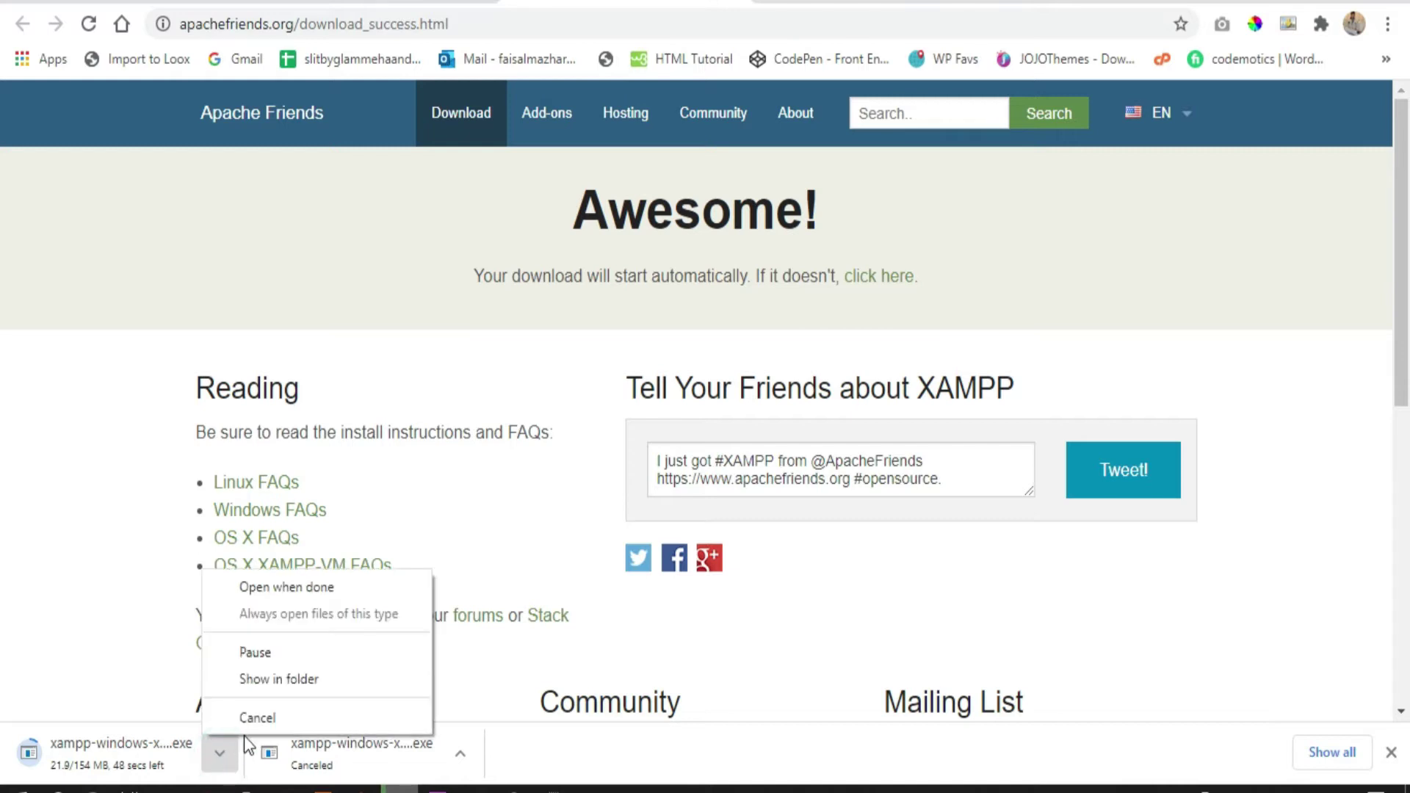
pyautogui.click(251, 718)
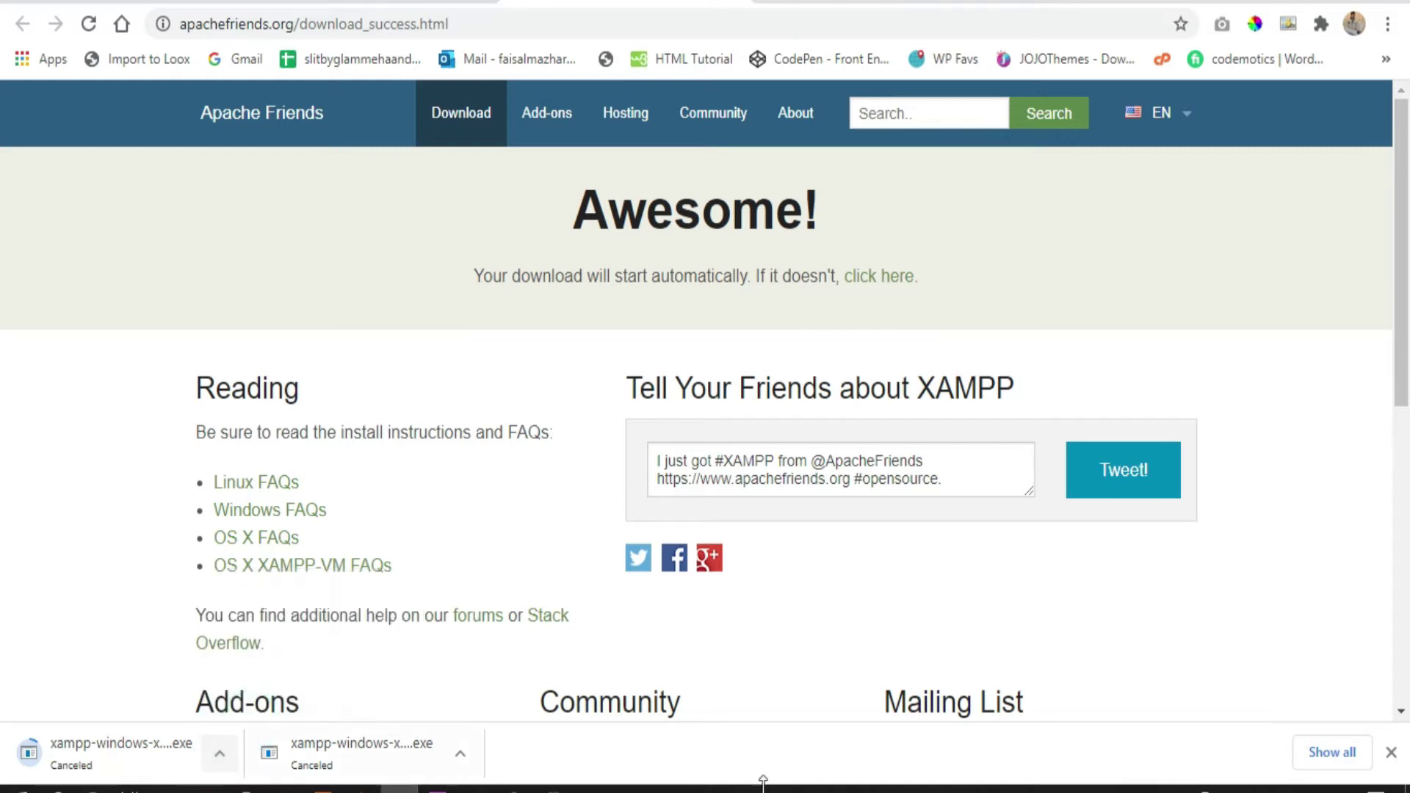
pyautogui.click(1391, 751)
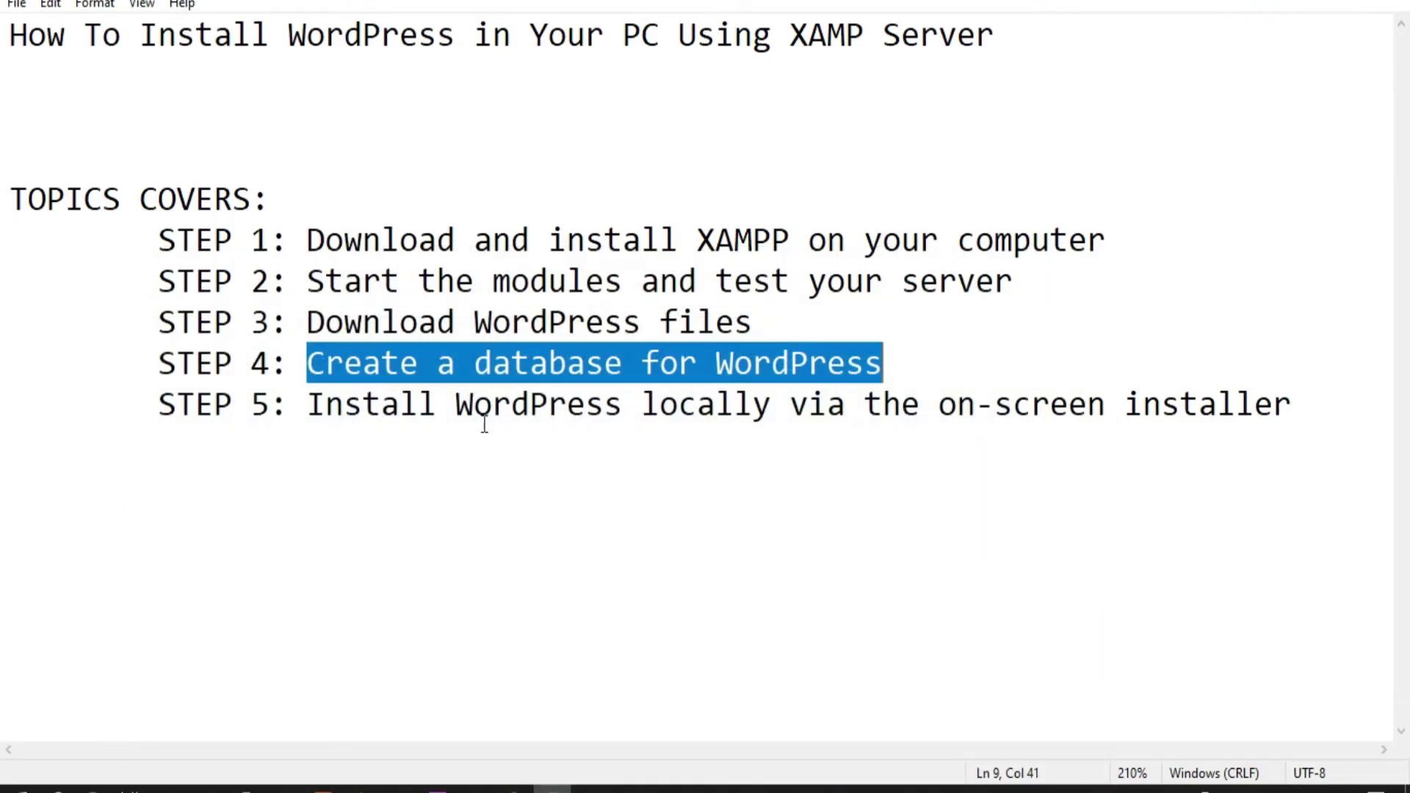
pyautogui.click(242, 620)
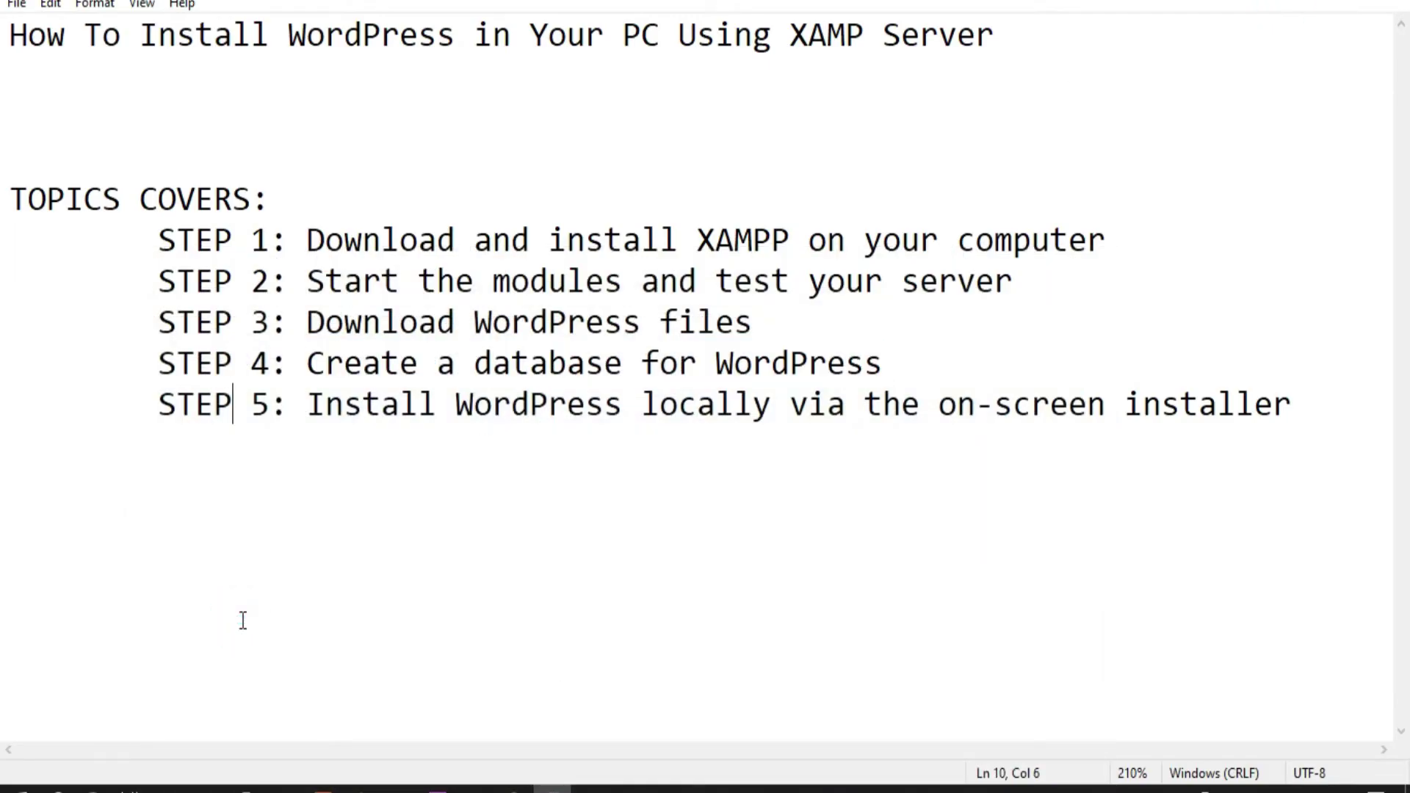
# Launch the XAMPP Control Panel from the Start menu and bring it forward
pyautogui.press('super')
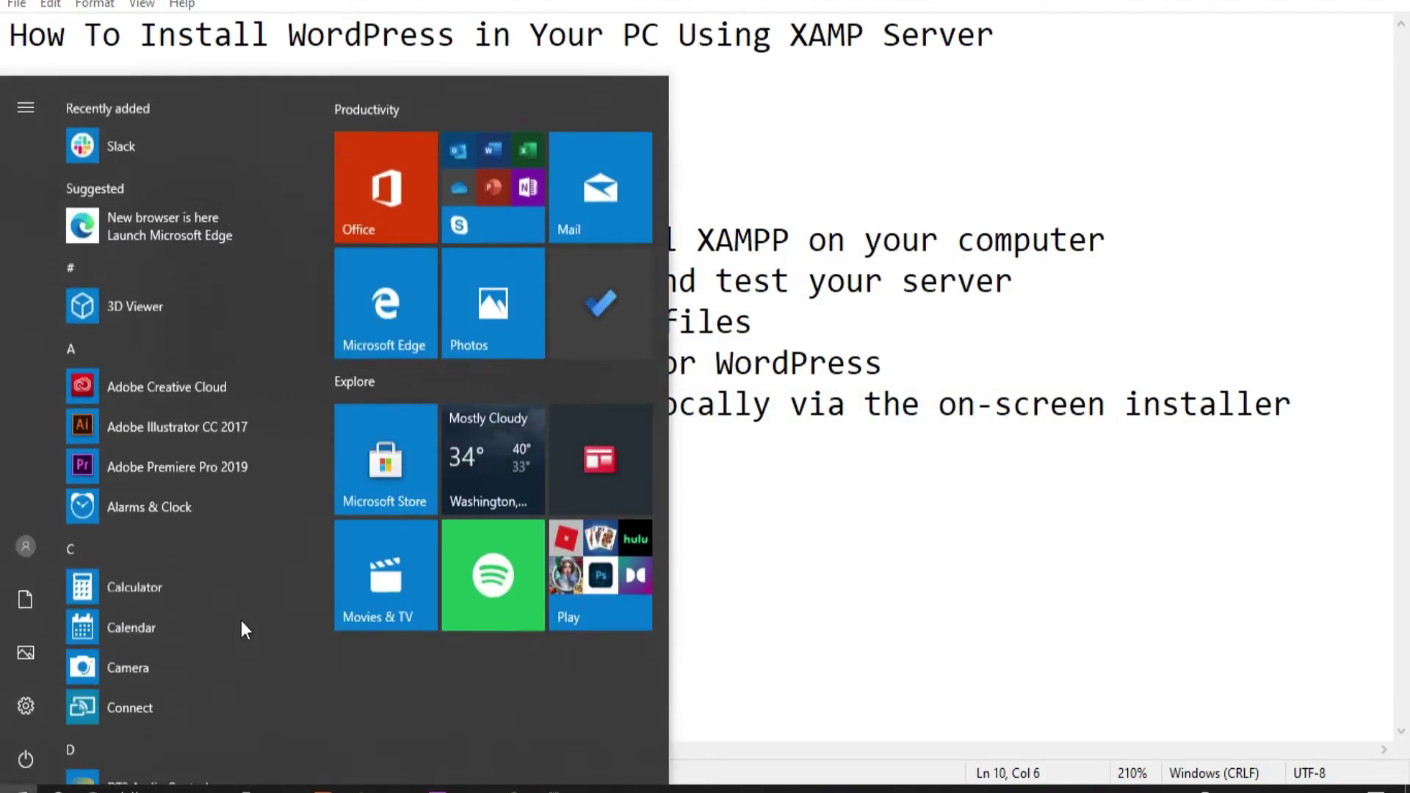
pyautogui.write('x')
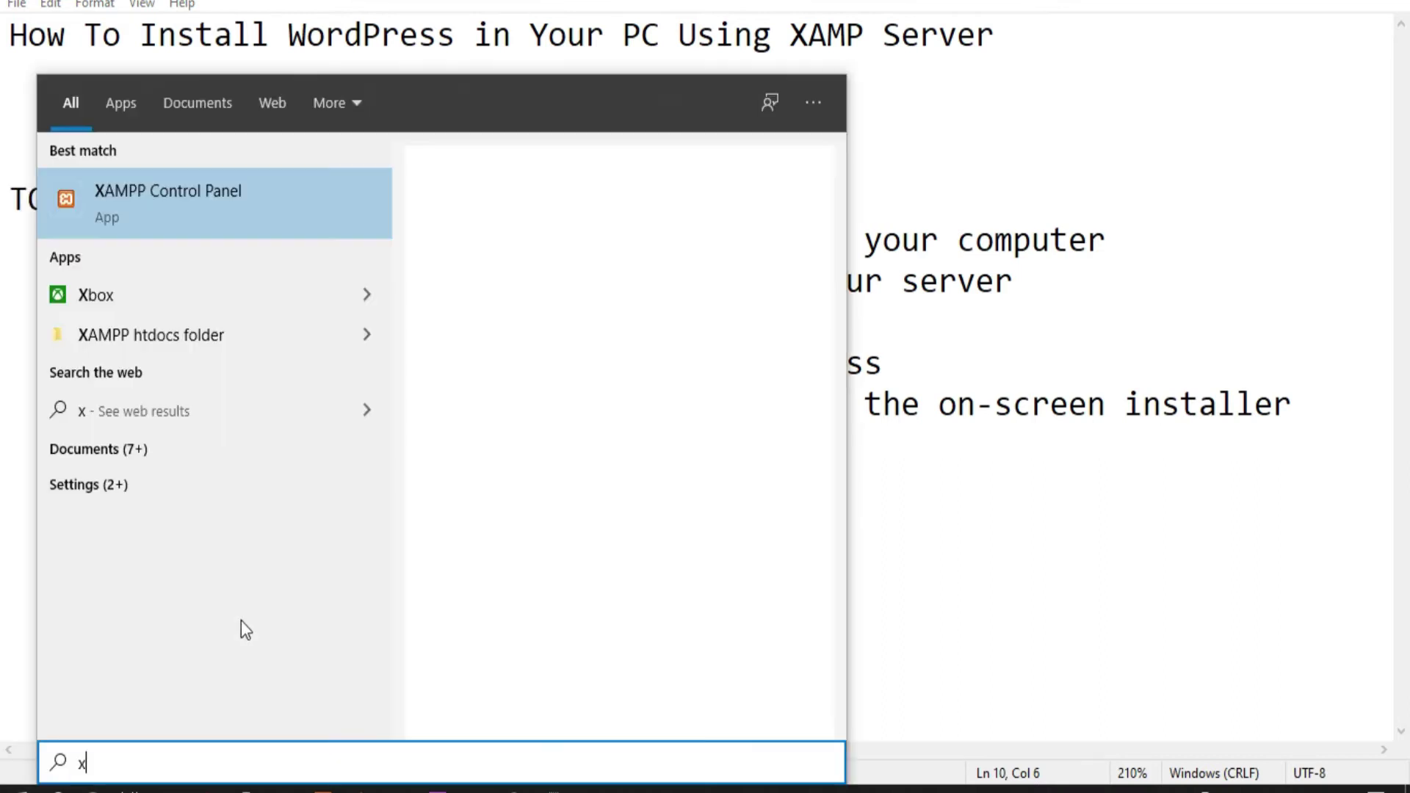
pyautogui.click(211, 207)
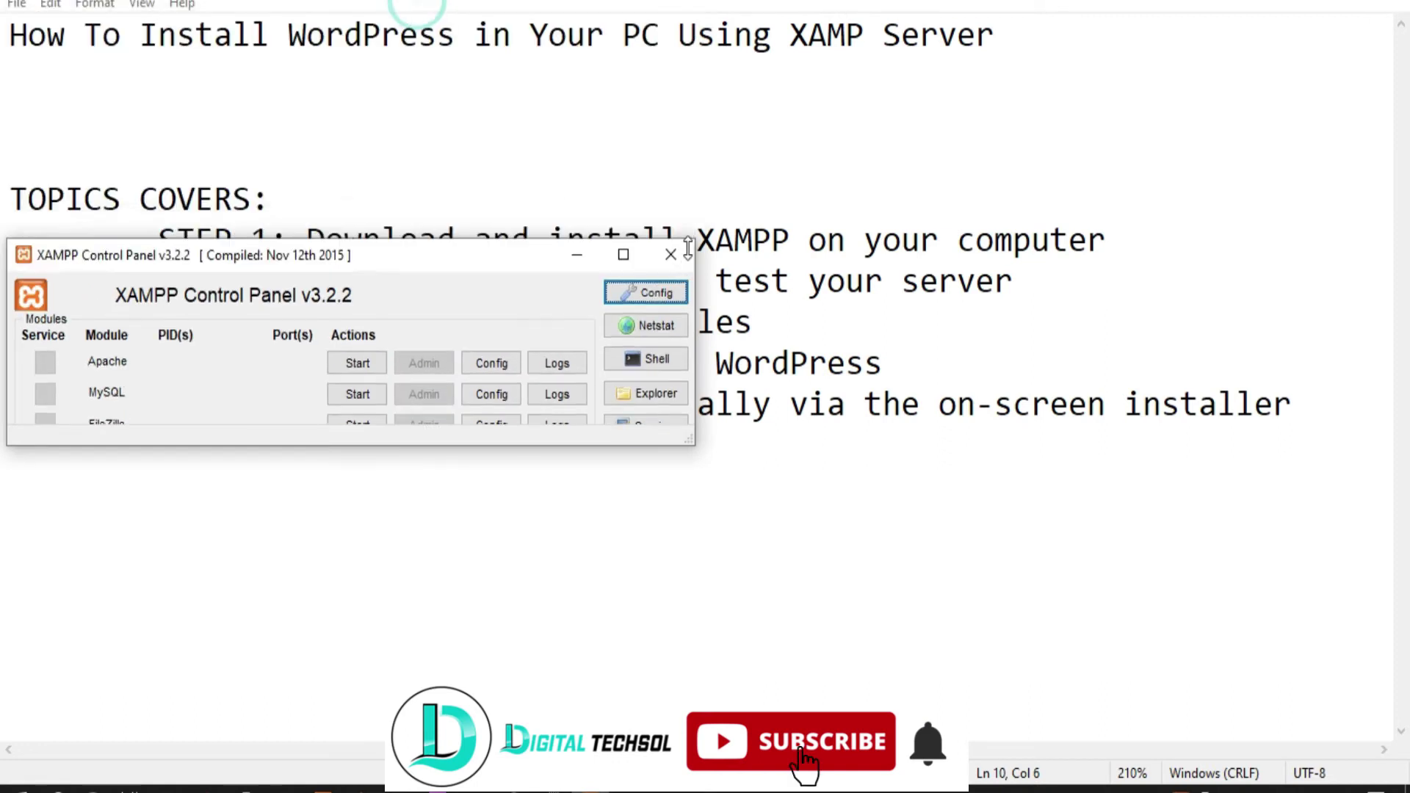
pyautogui.moveTo(481, 120); pyautogui.dragTo(976, 199)
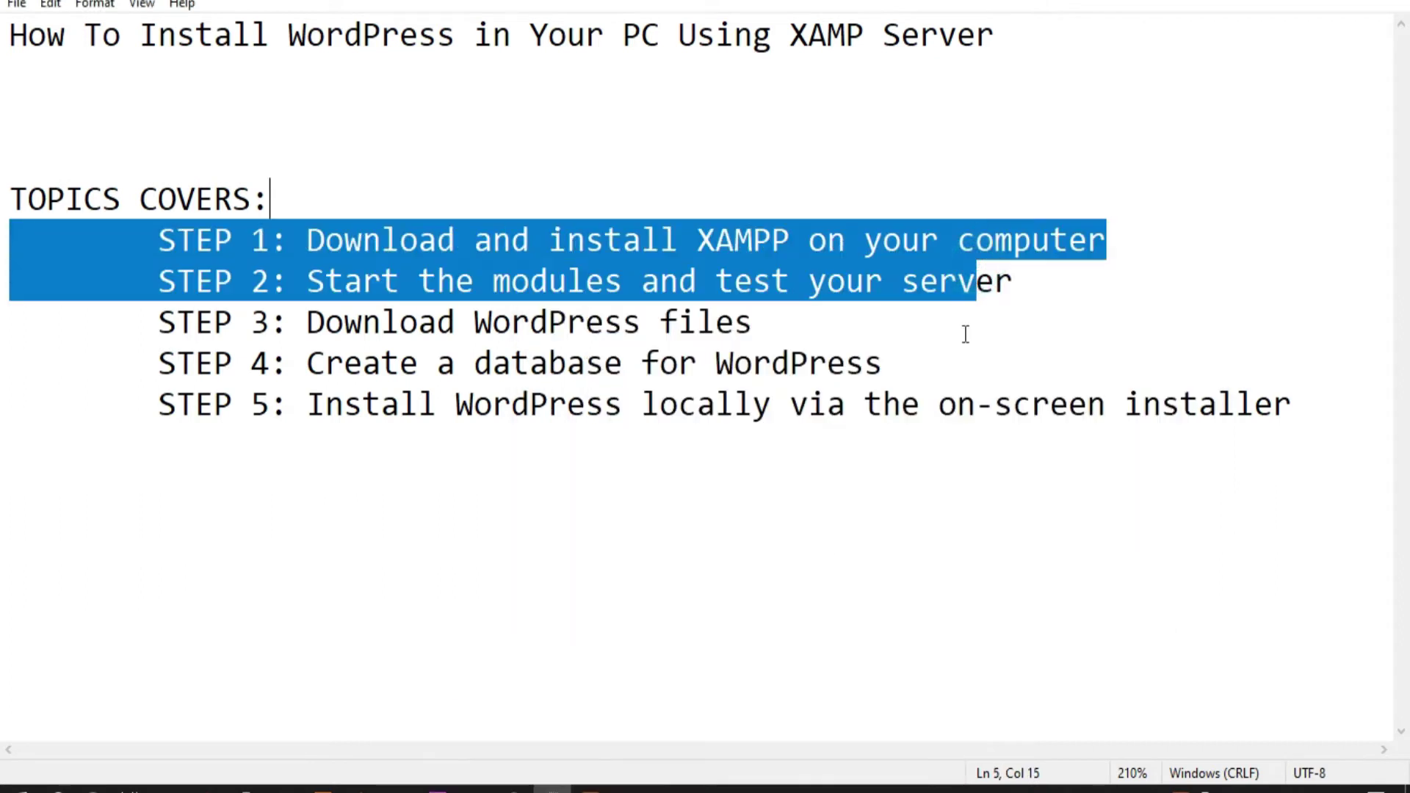
pyautogui.click(593, 789)
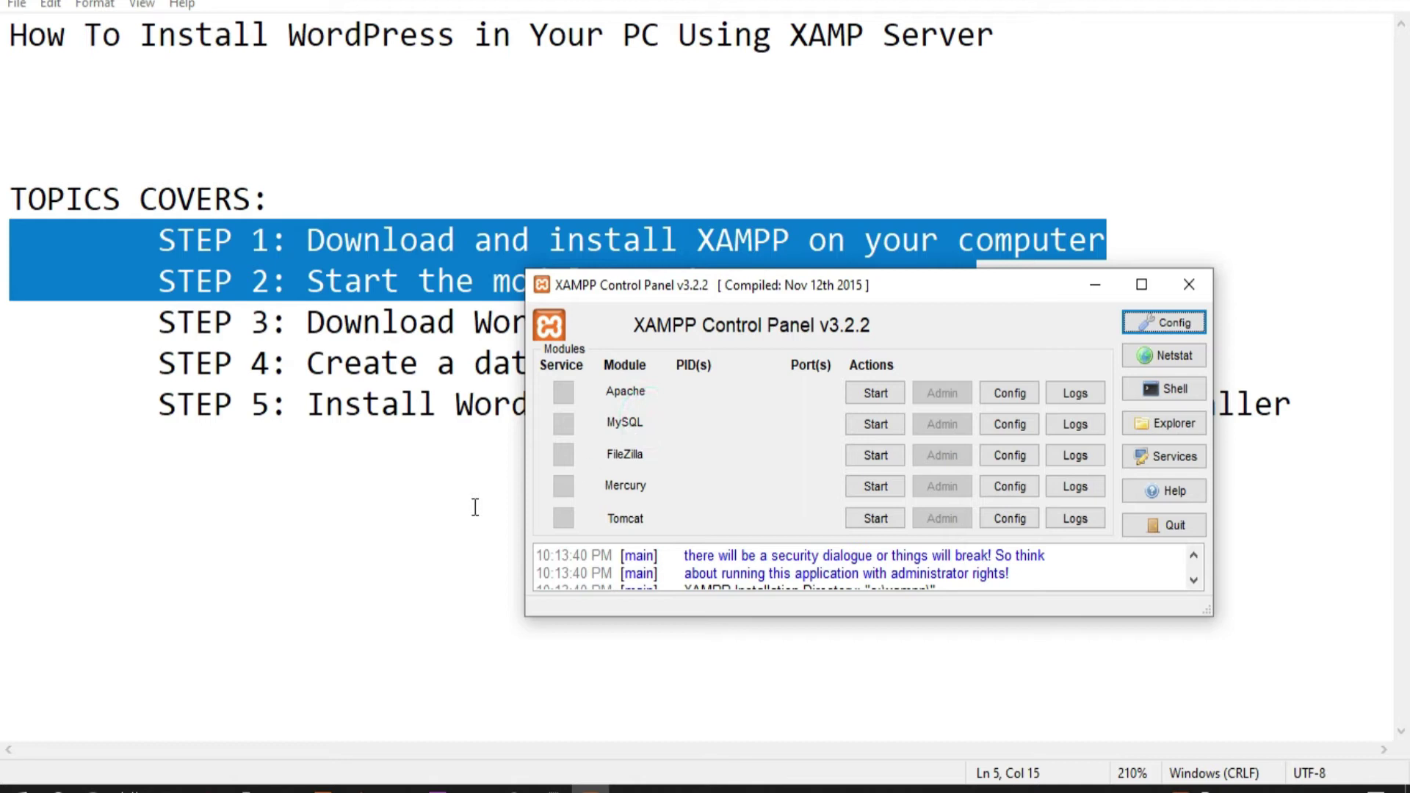
# Start the Apache and MySQL modules, then minimize the control panel
pyautogui.click(881, 392)
pyautogui.click(881, 425)
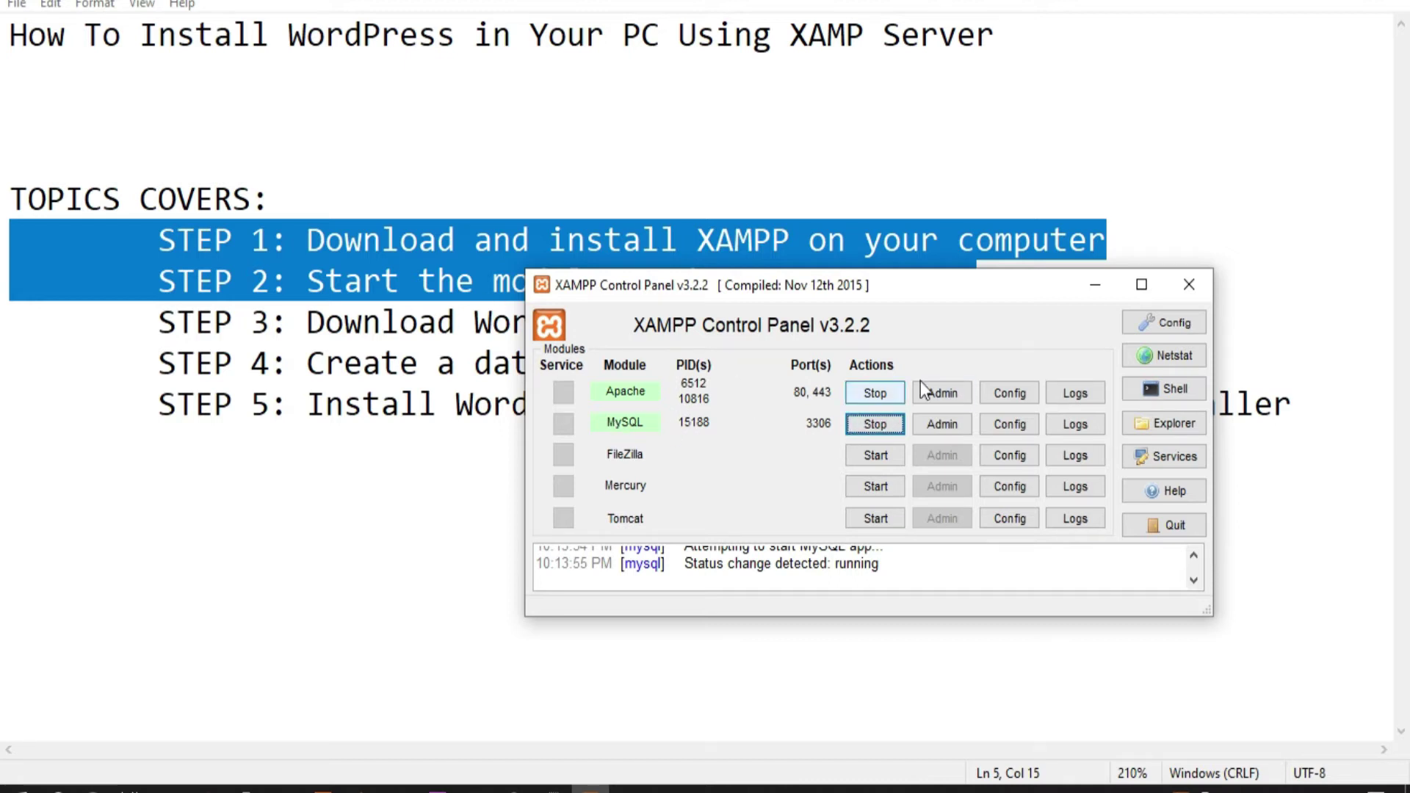
pyautogui.click(1096, 286)
pyautogui.click(796, 294)
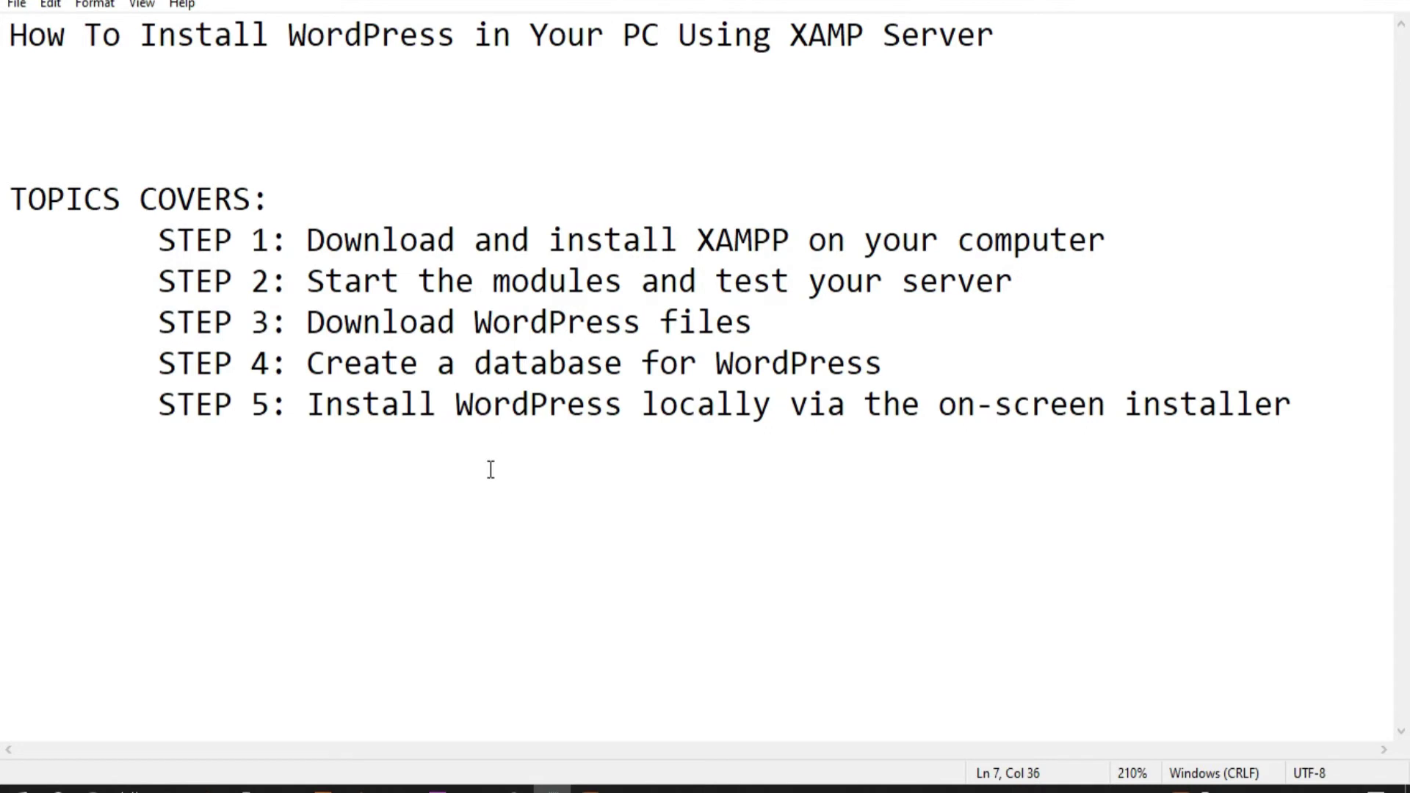
# Load the XAMPP dashboard at localhost in a new tab, then open another blank tab
pyautogui.click(399, 789)
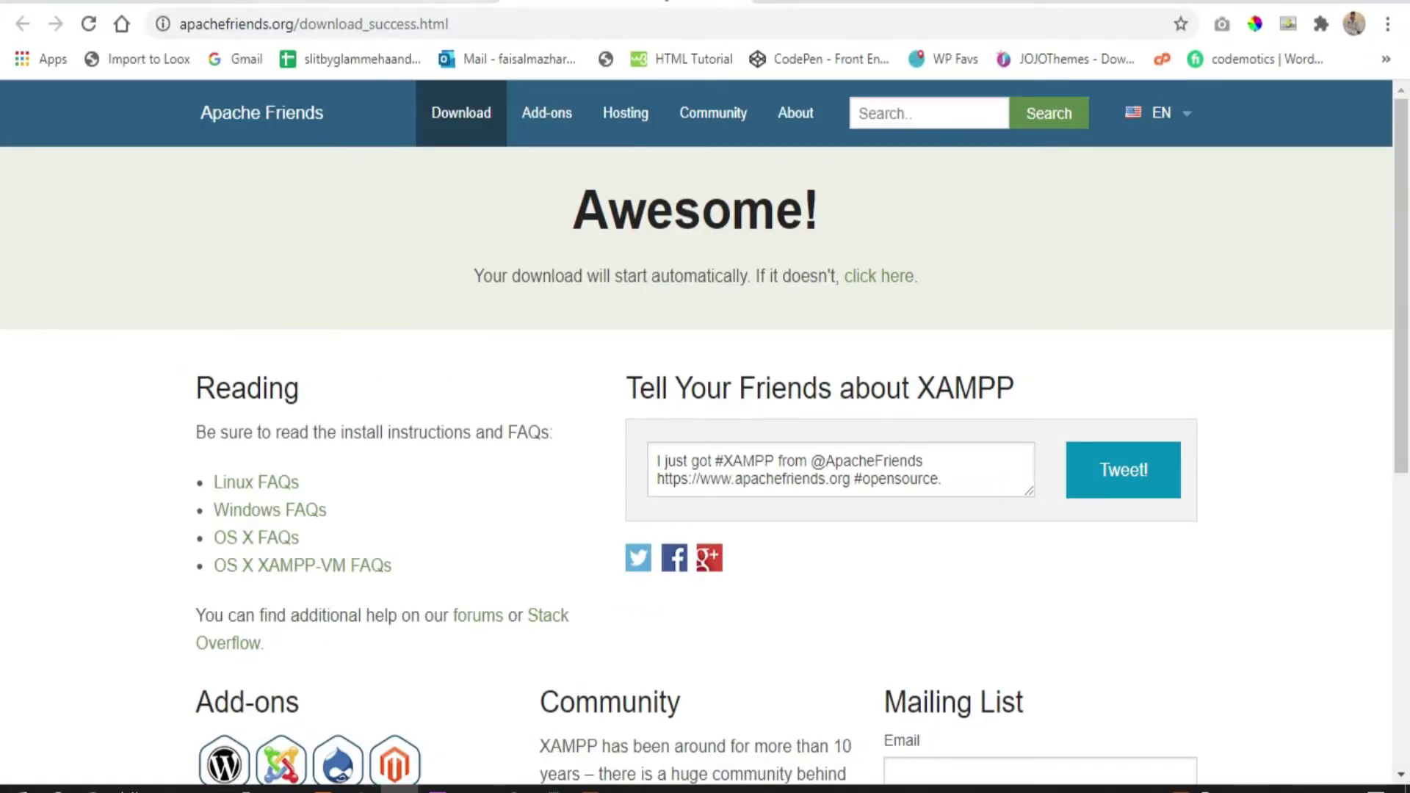
pyautogui.click(764, 2)
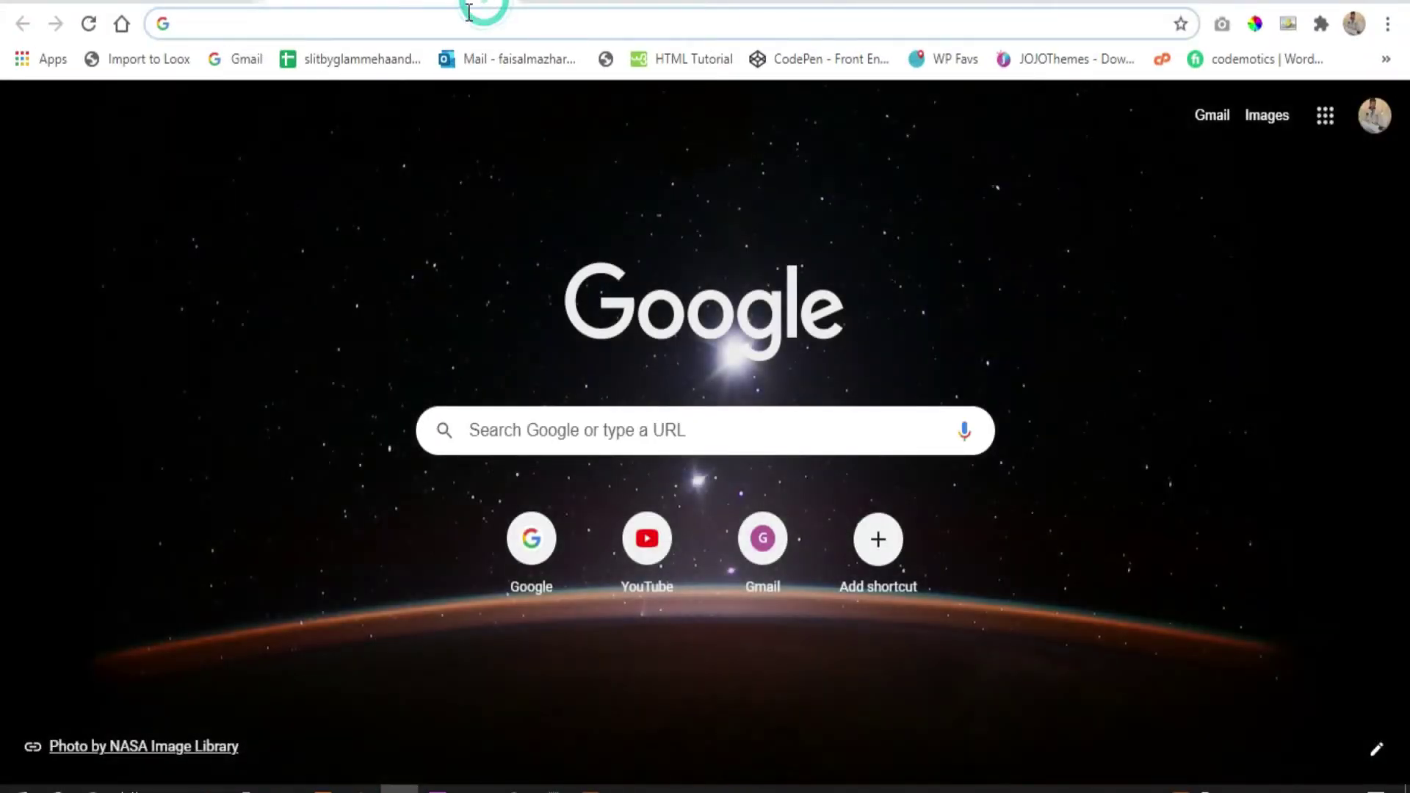
pyautogui.click(467, 23)
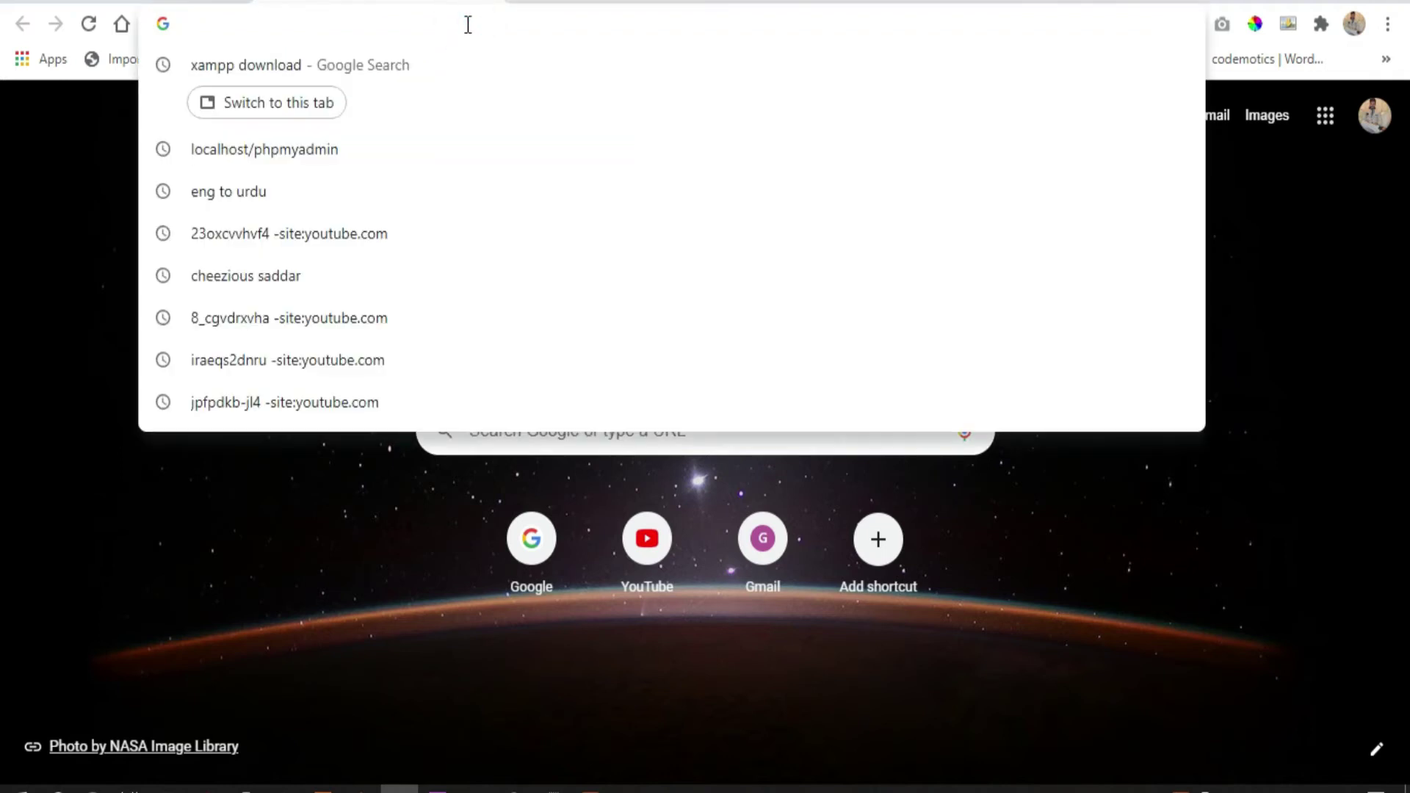
pyautogui.write('loc')
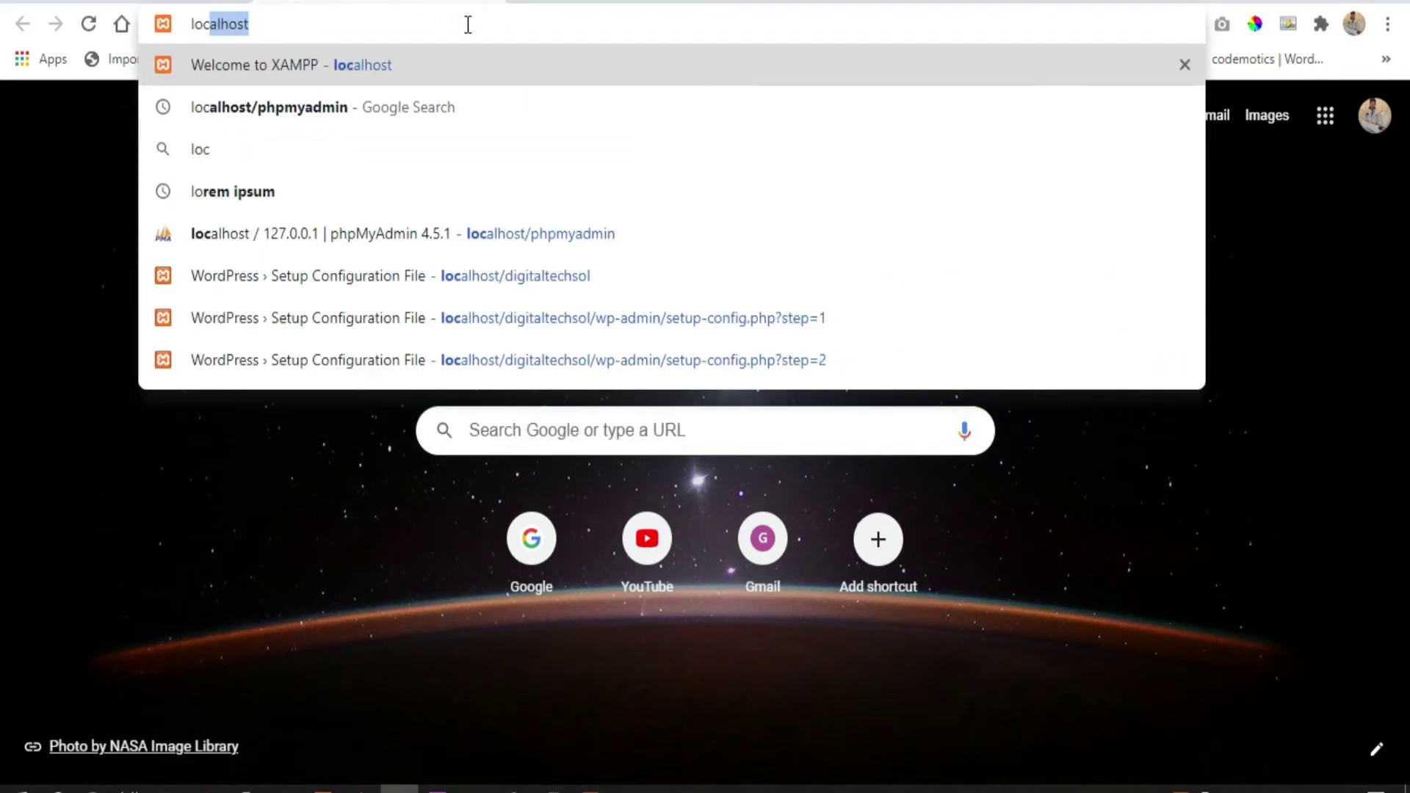
pyautogui.write('a')
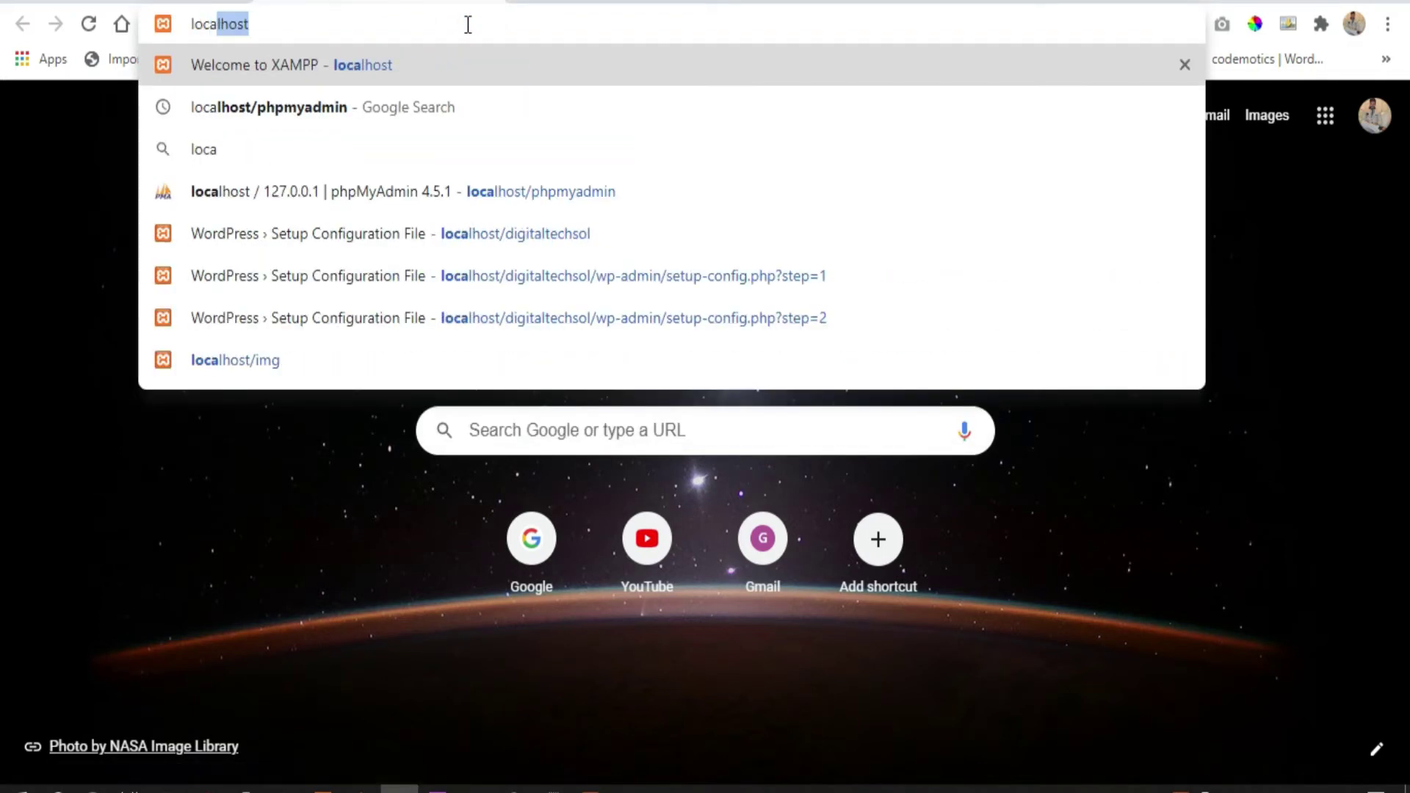
pyautogui.press('Right')
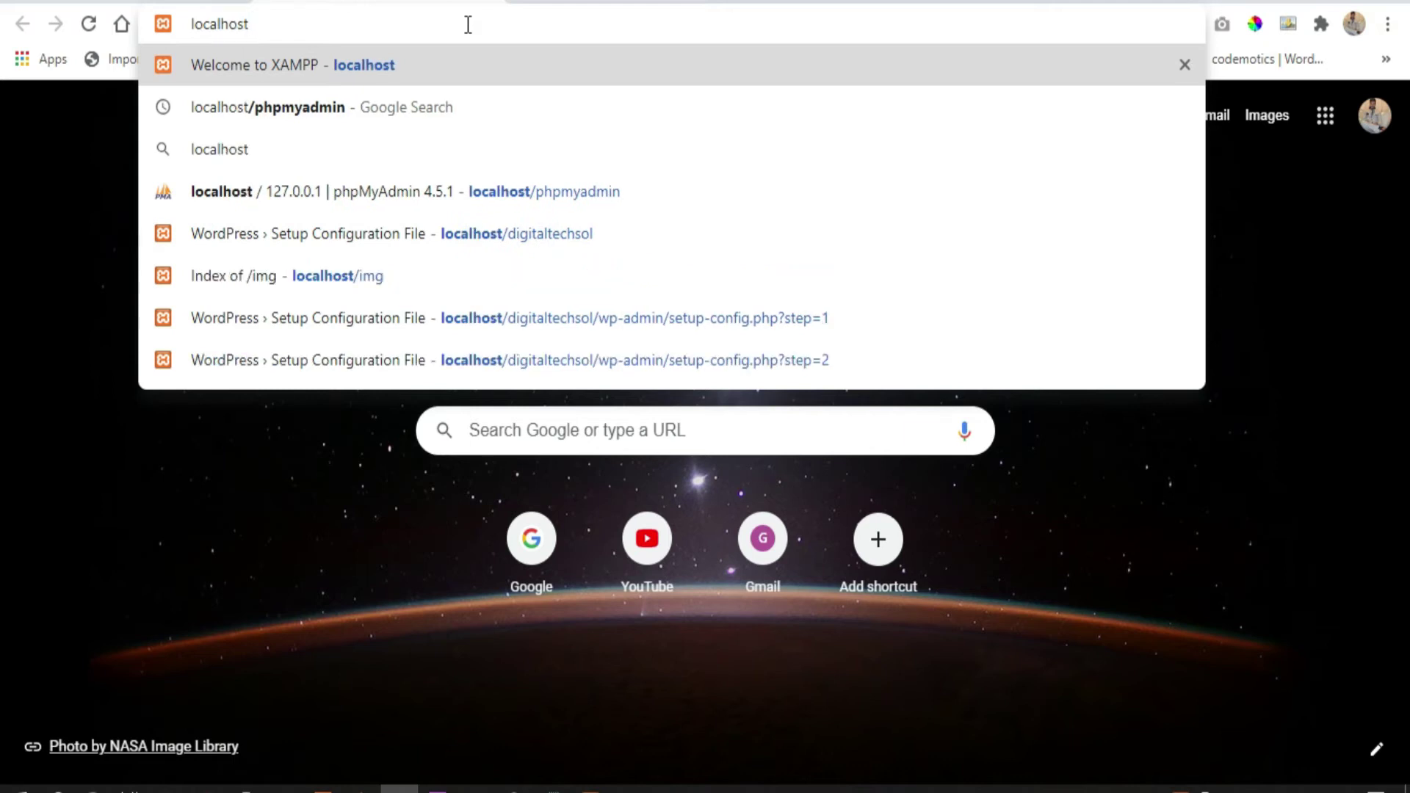
pyautogui.press('Return')
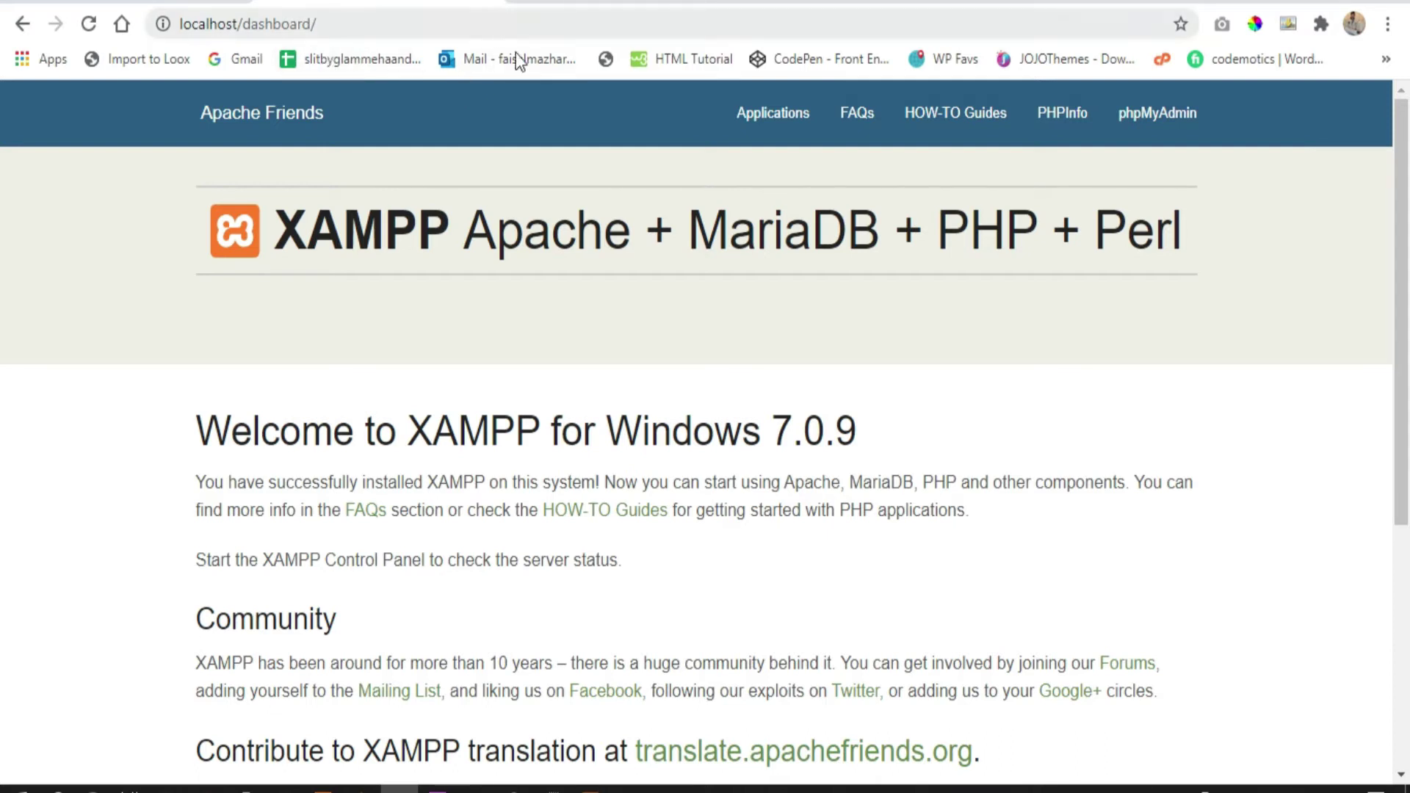
pyautogui.click(526, 2)
pyautogui.click(583, 24)
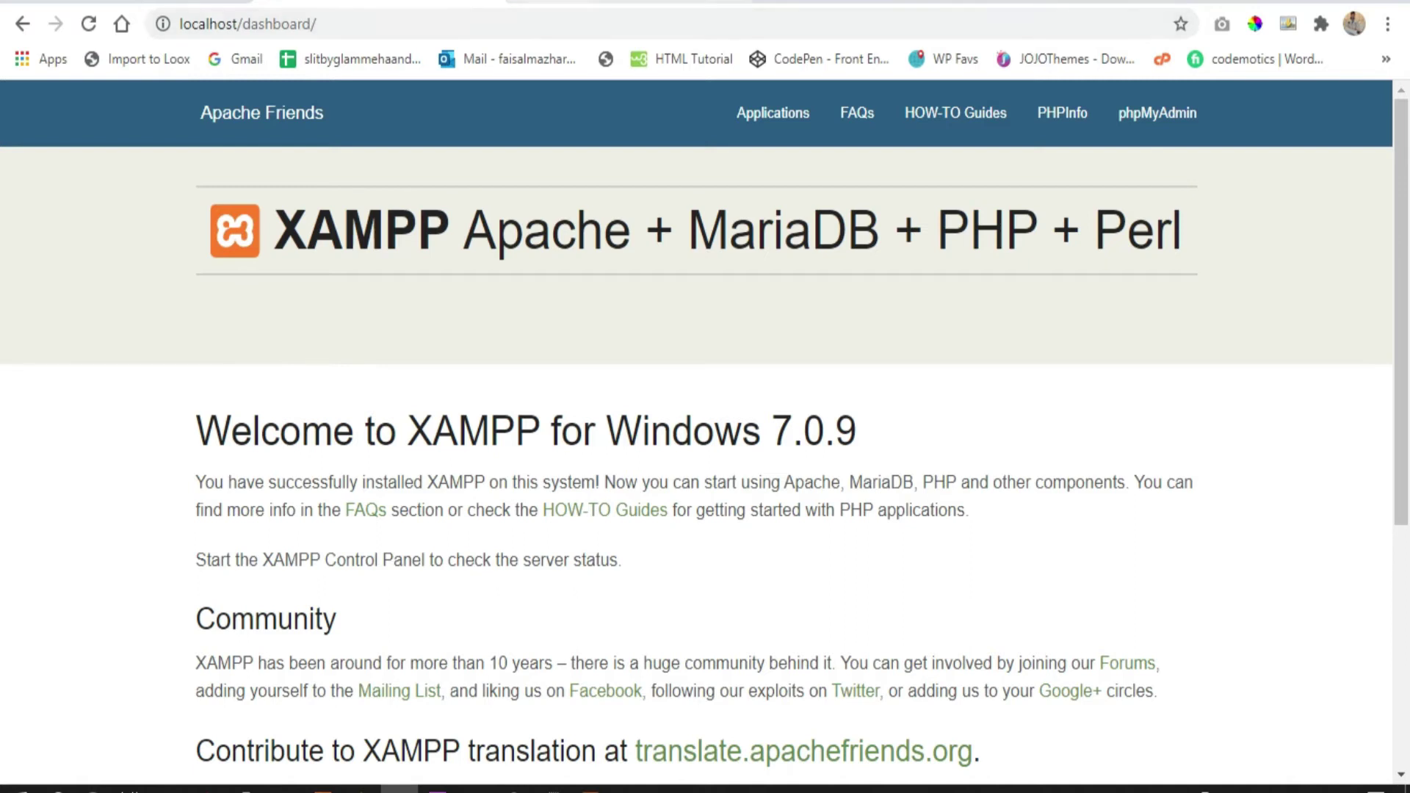
# Download the WordPress 5.6 zip from wordpress.org's Get WordPress page
pyautogui.click(550, 8)
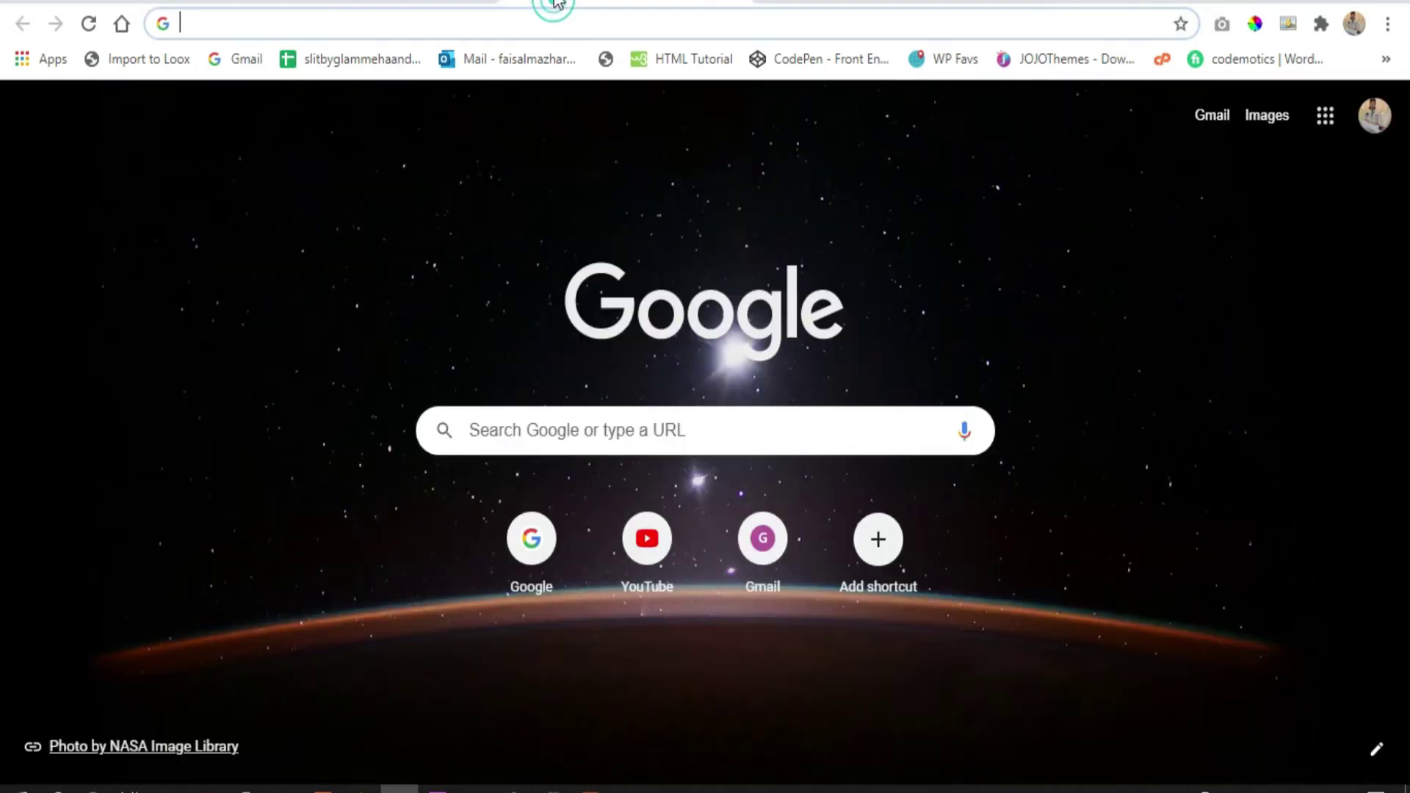
pyautogui.click(557, 22)
pyautogui.write('wordpr')
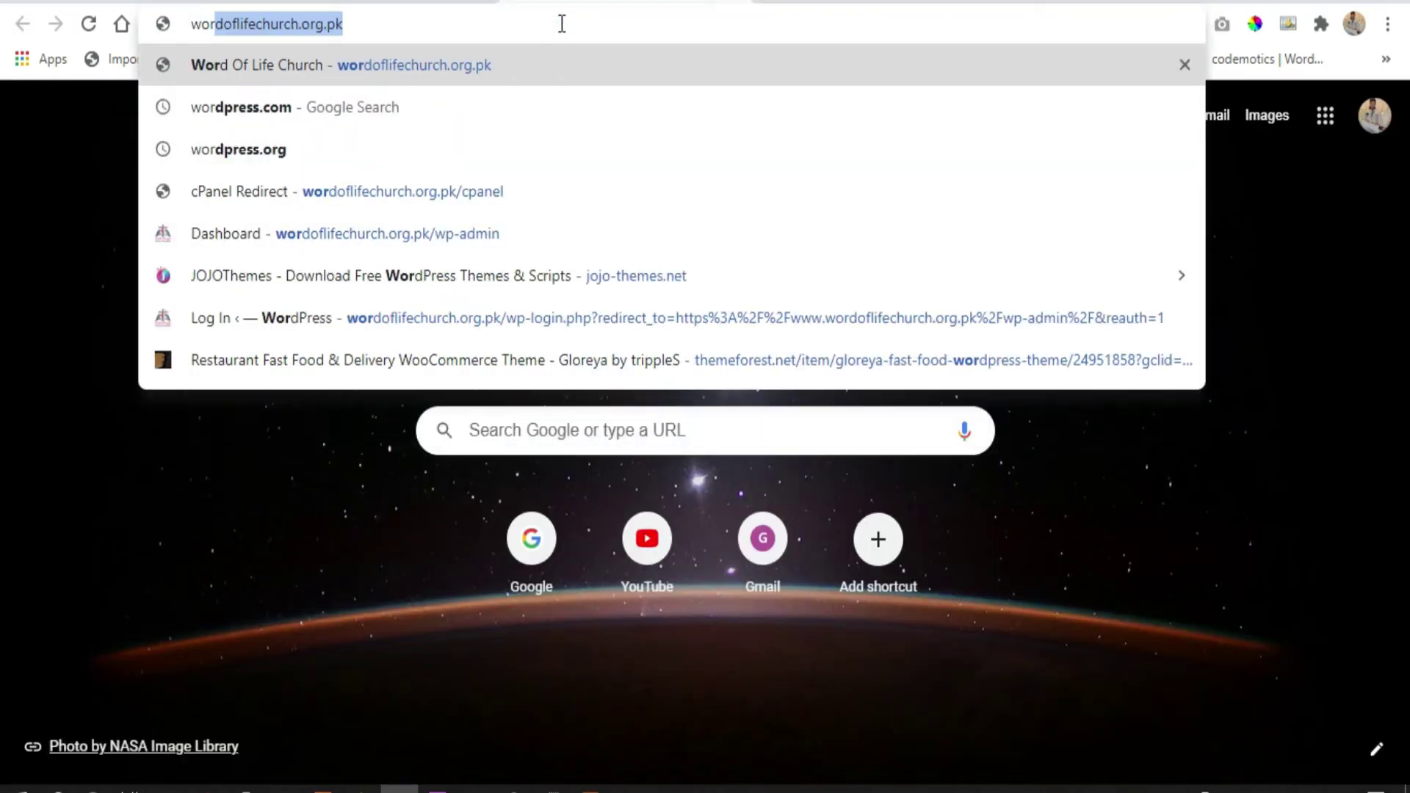
pyautogui.write('e')
pyautogui.press('Return')
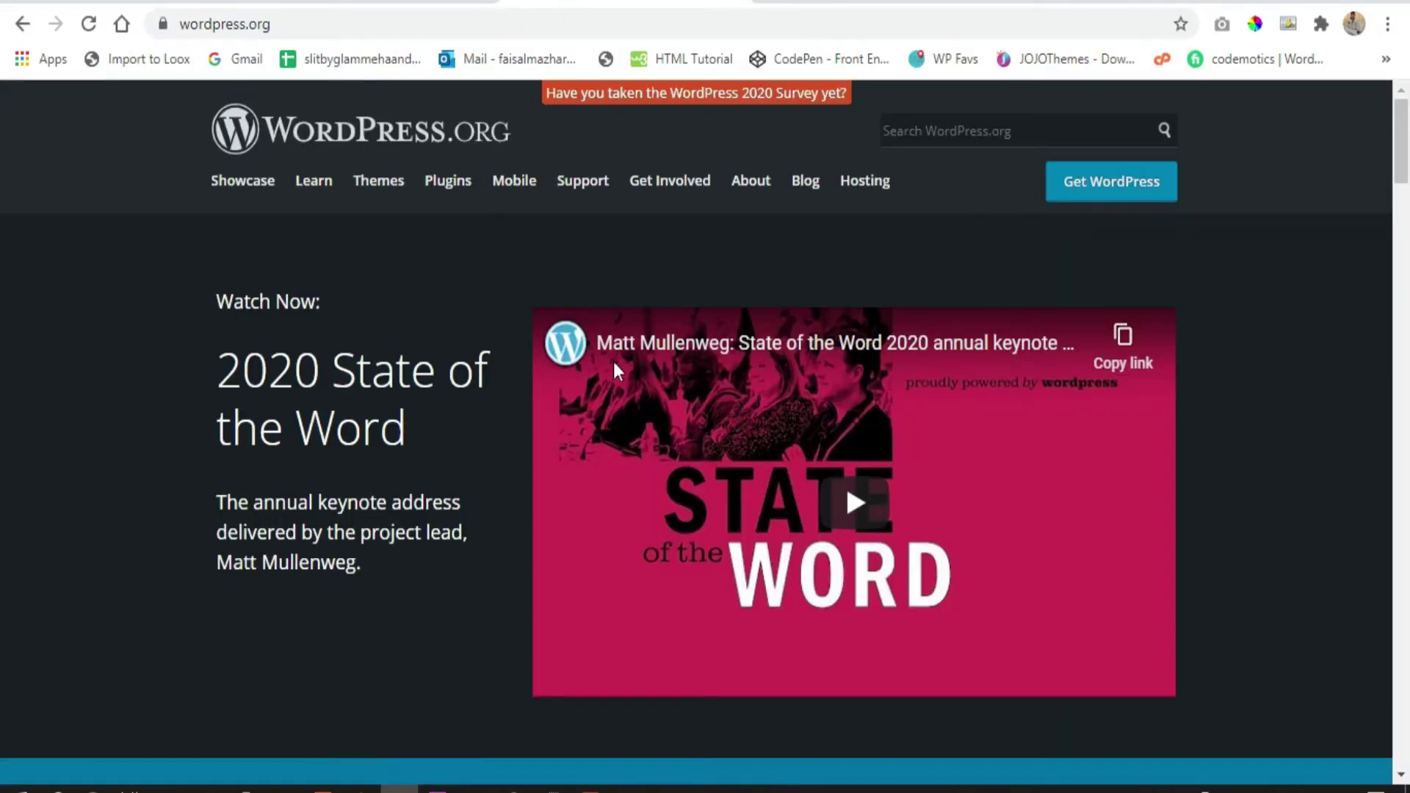
pyautogui.click(1113, 197)
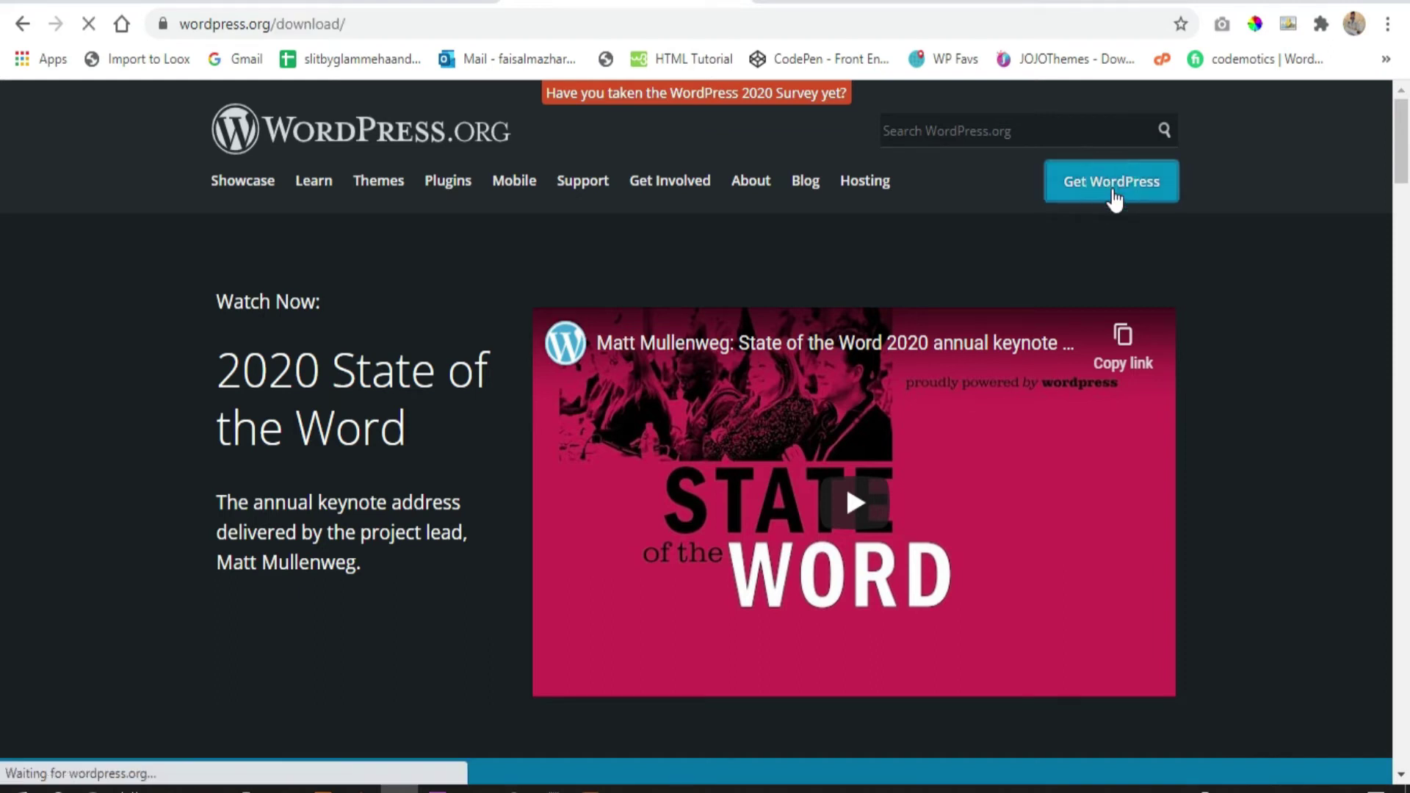
pyautogui.scroll(-2, 661, 254)
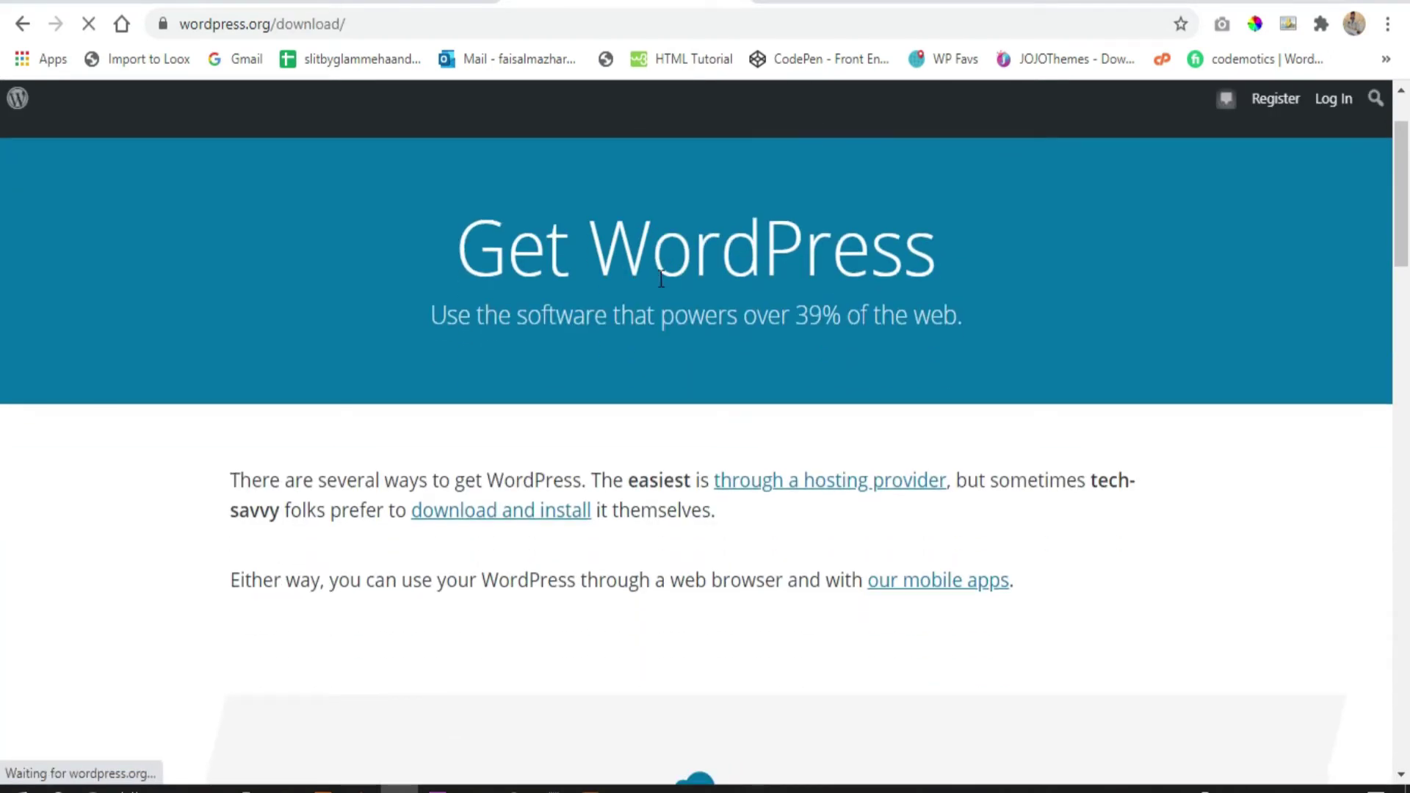
pyautogui.click(533, 514)
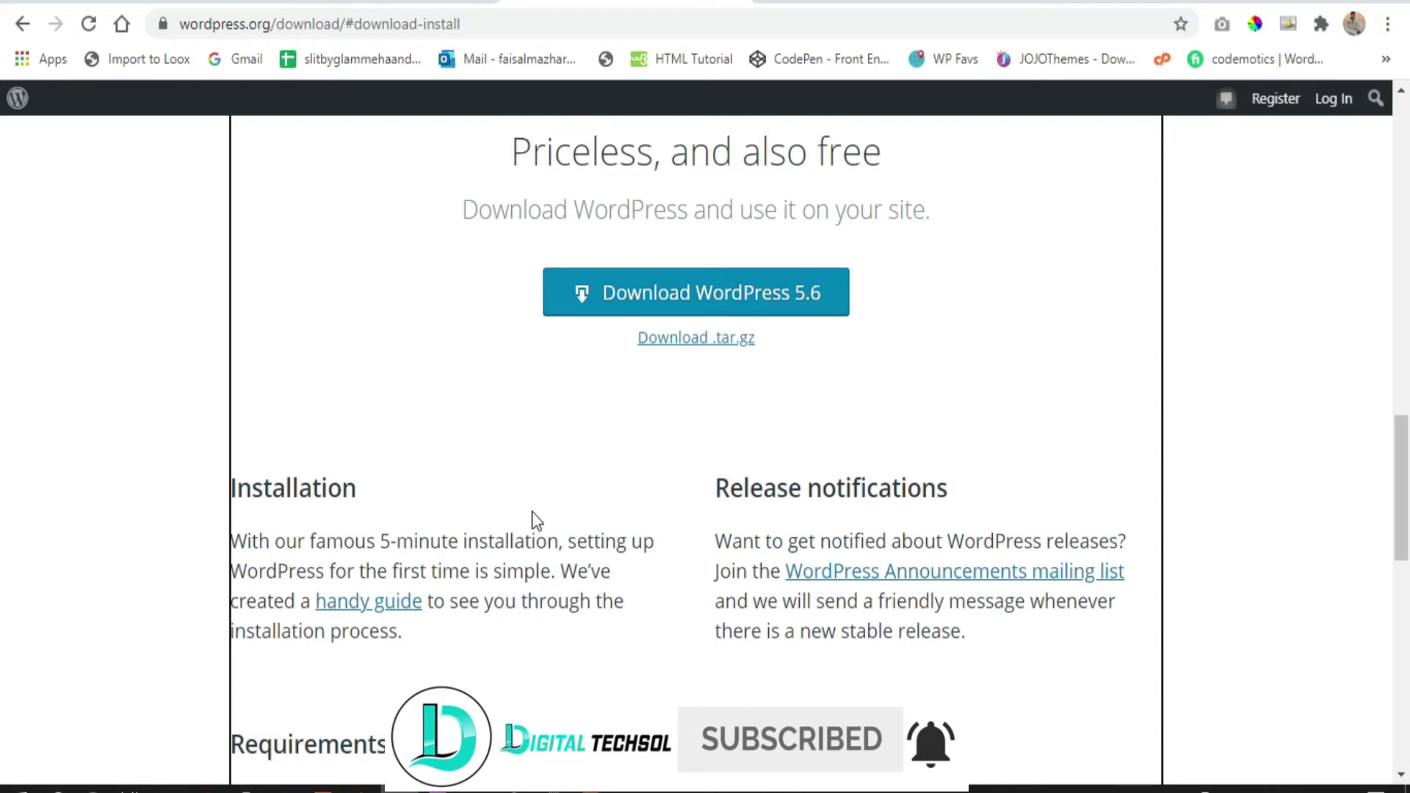
pyautogui.click(685, 293)
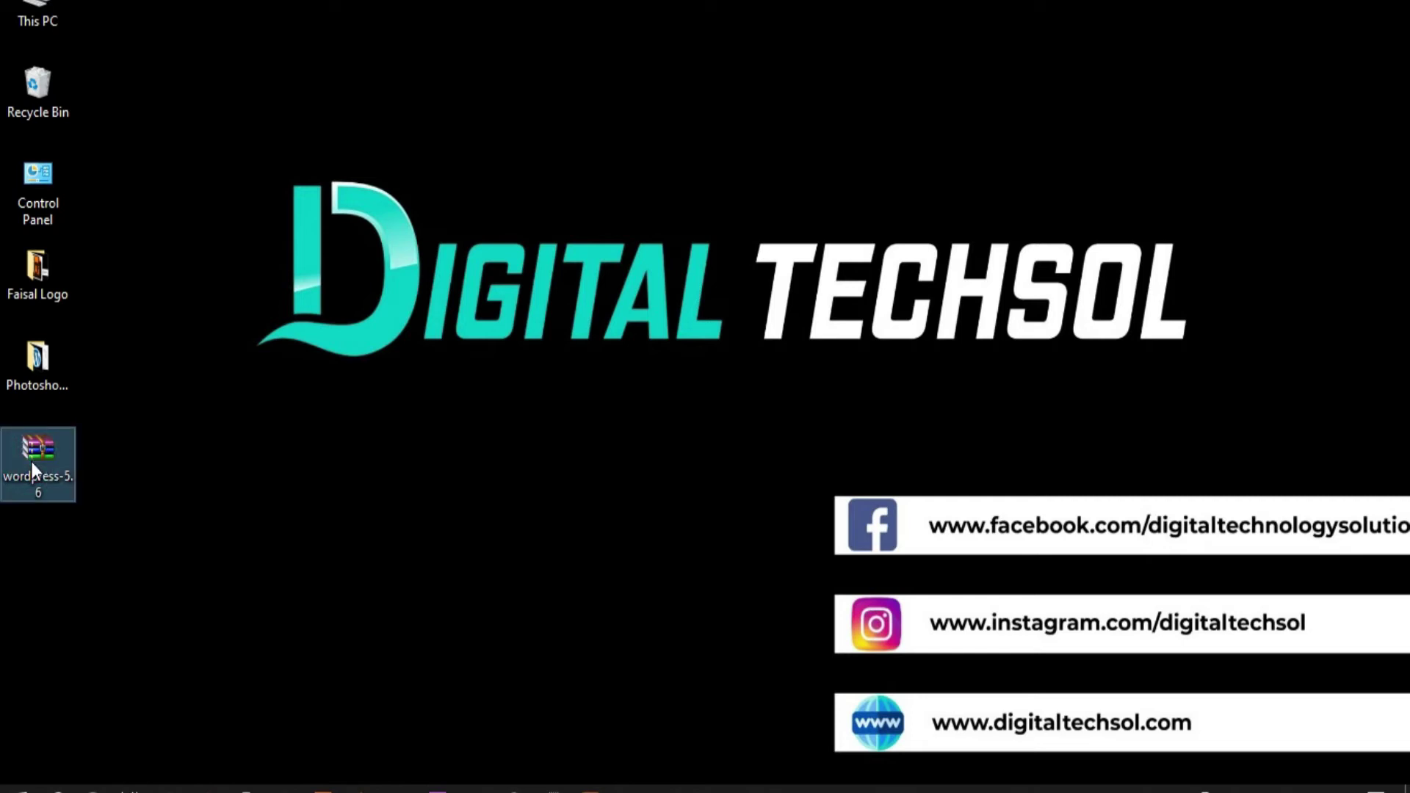
# Extract wordpress-5.6.zip to a wordpress-5.6 folder and open its inner wordpress folder
pyautogui.rightClick(31, 461)
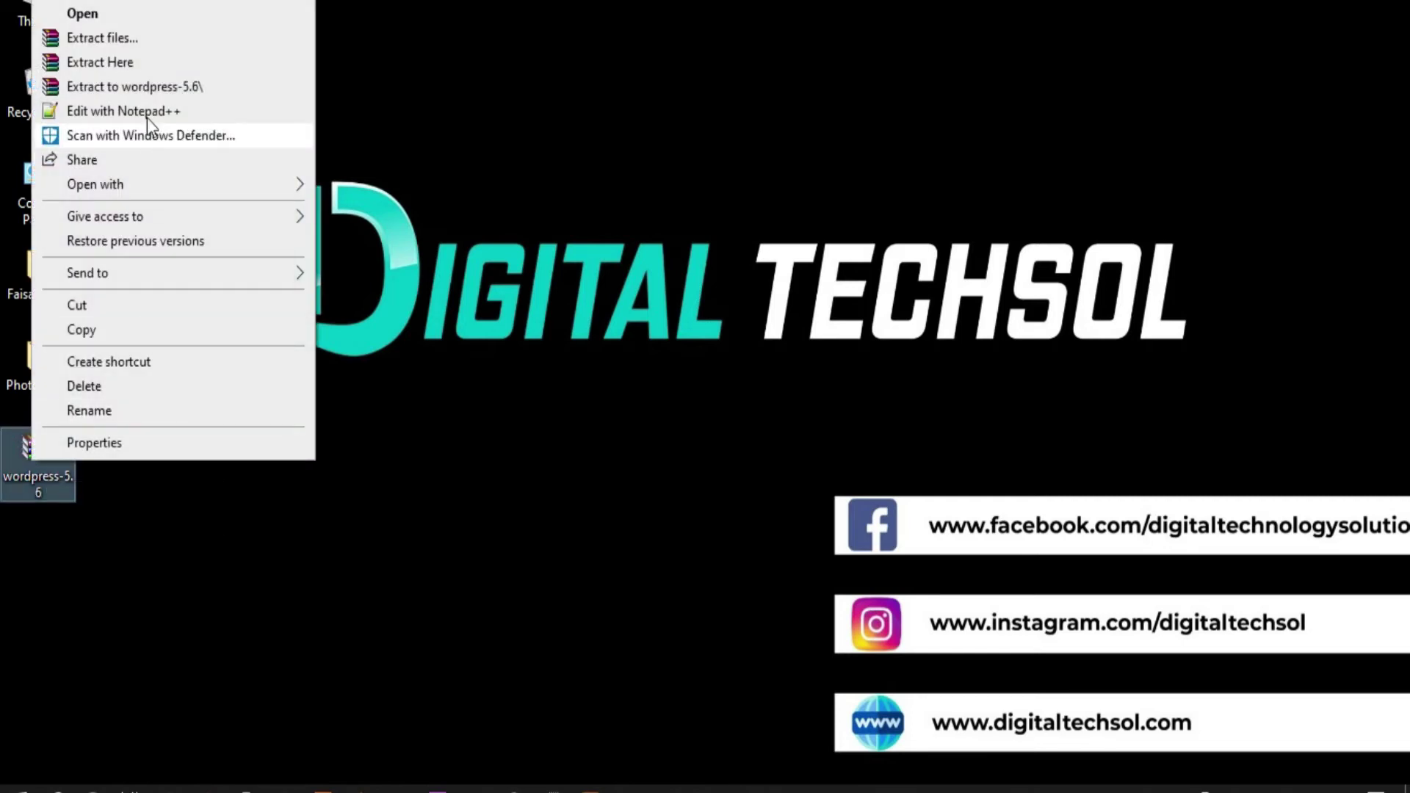
pyautogui.click(148, 88)
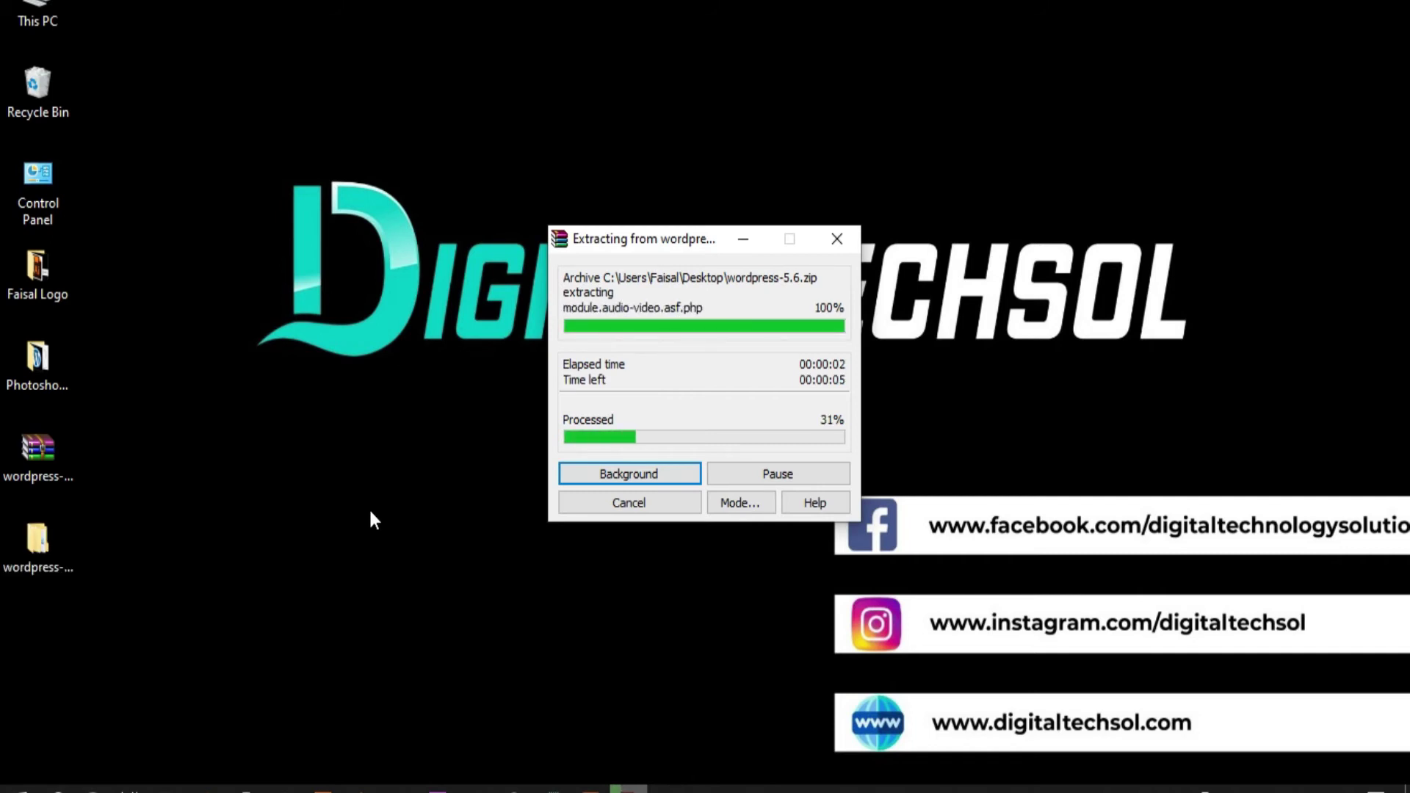
pyautogui.click(21, 557)
pyautogui.doubleClick(33, 551)
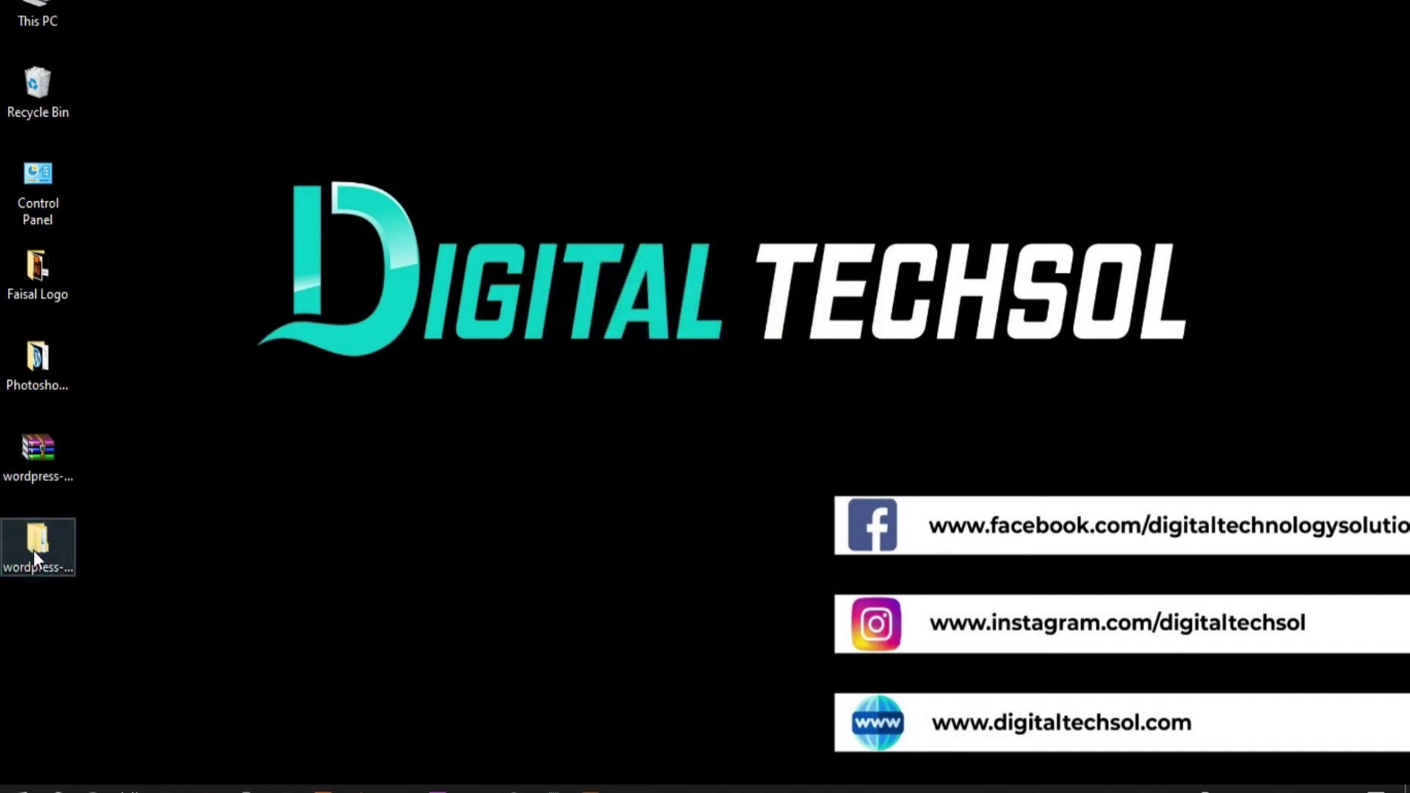
pyautogui.doubleClick(480, 194)
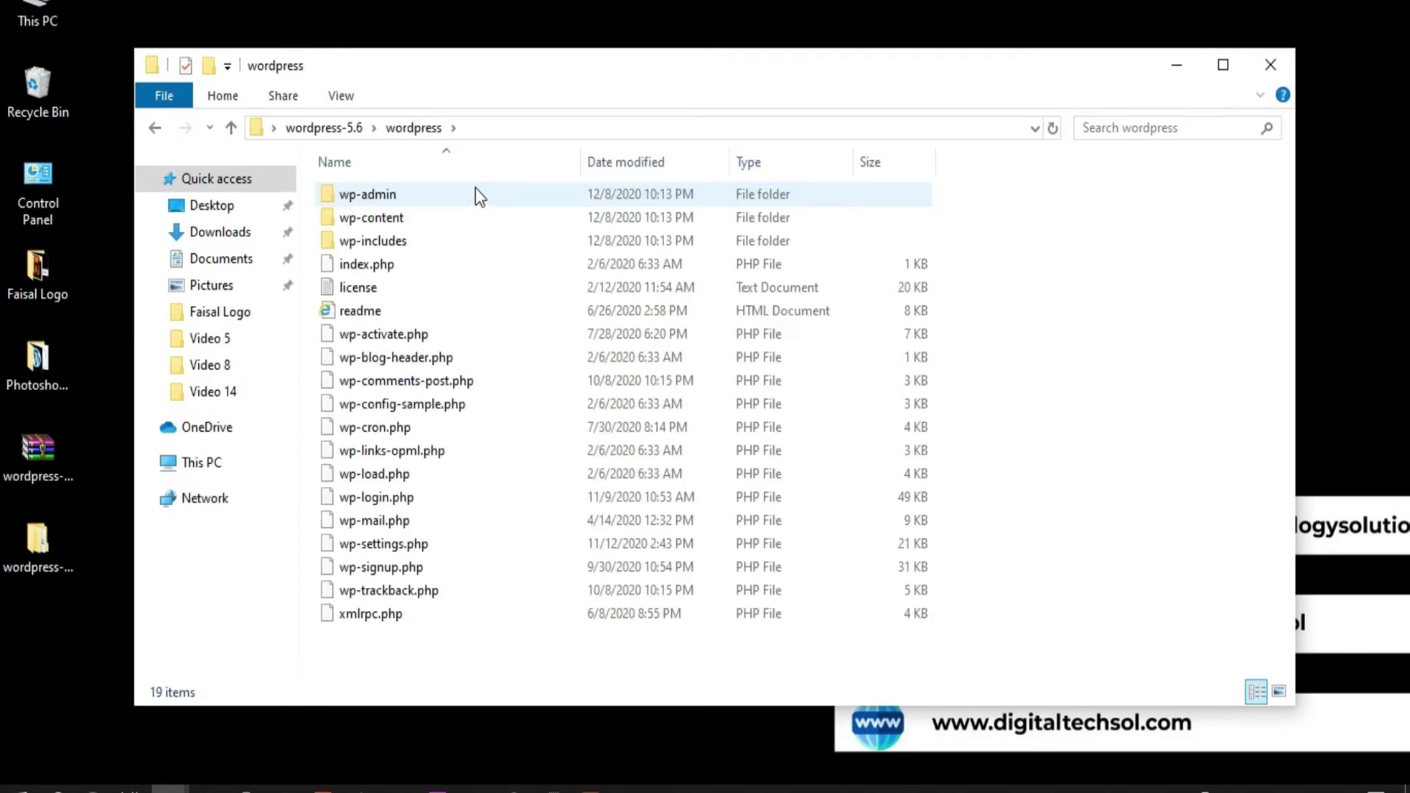
# Copy all 19 WordPress files and folders, then go to This PC
pyautogui.hotkey('ctrl', 'a')
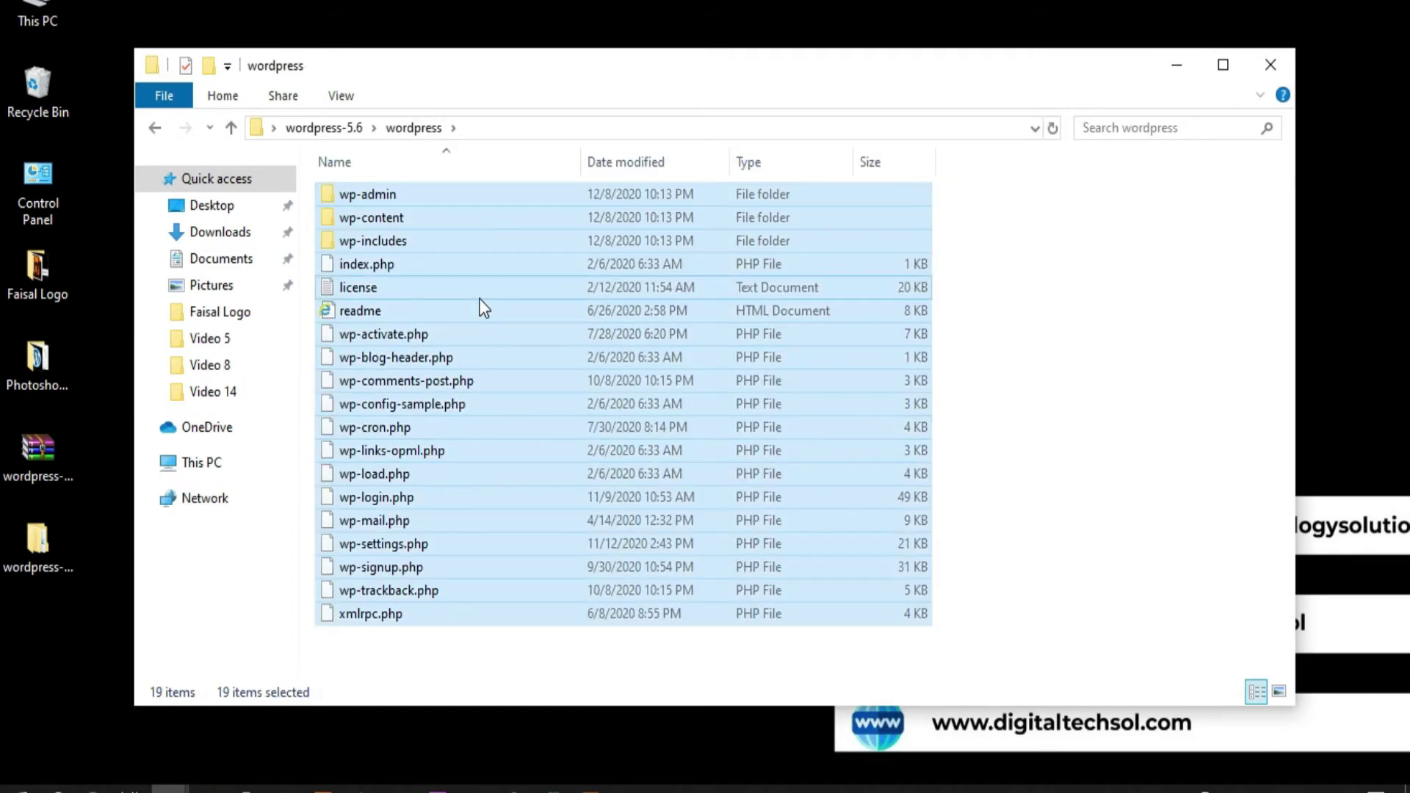
pyautogui.rightClick(481, 302)
pyautogui.click(567, 583)
pyautogui.click(220, 463)
pyautogui.click(555, 510)
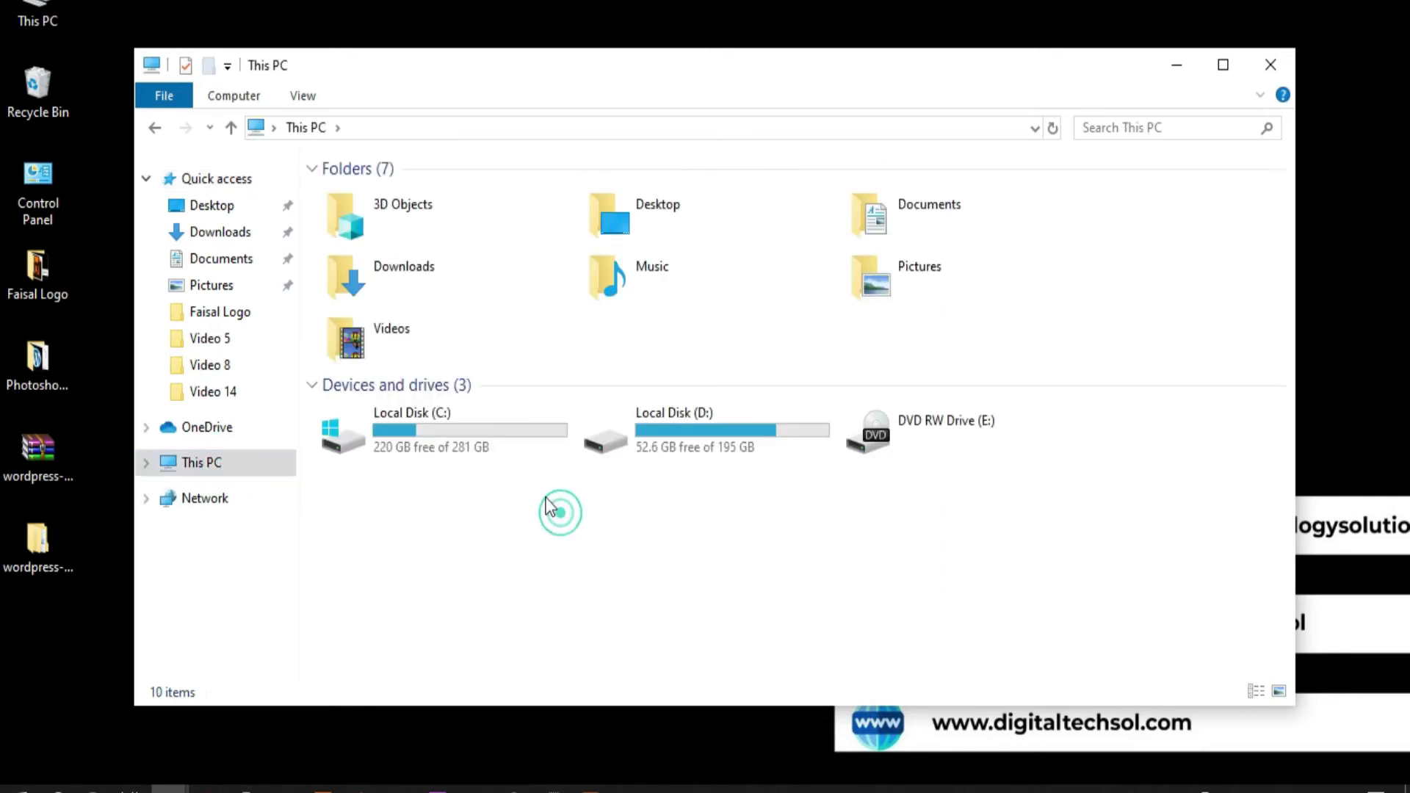
# Create a new folder named 'website' in C:\xampp\htdocs
pyautogui.doubleClick(486, 444)
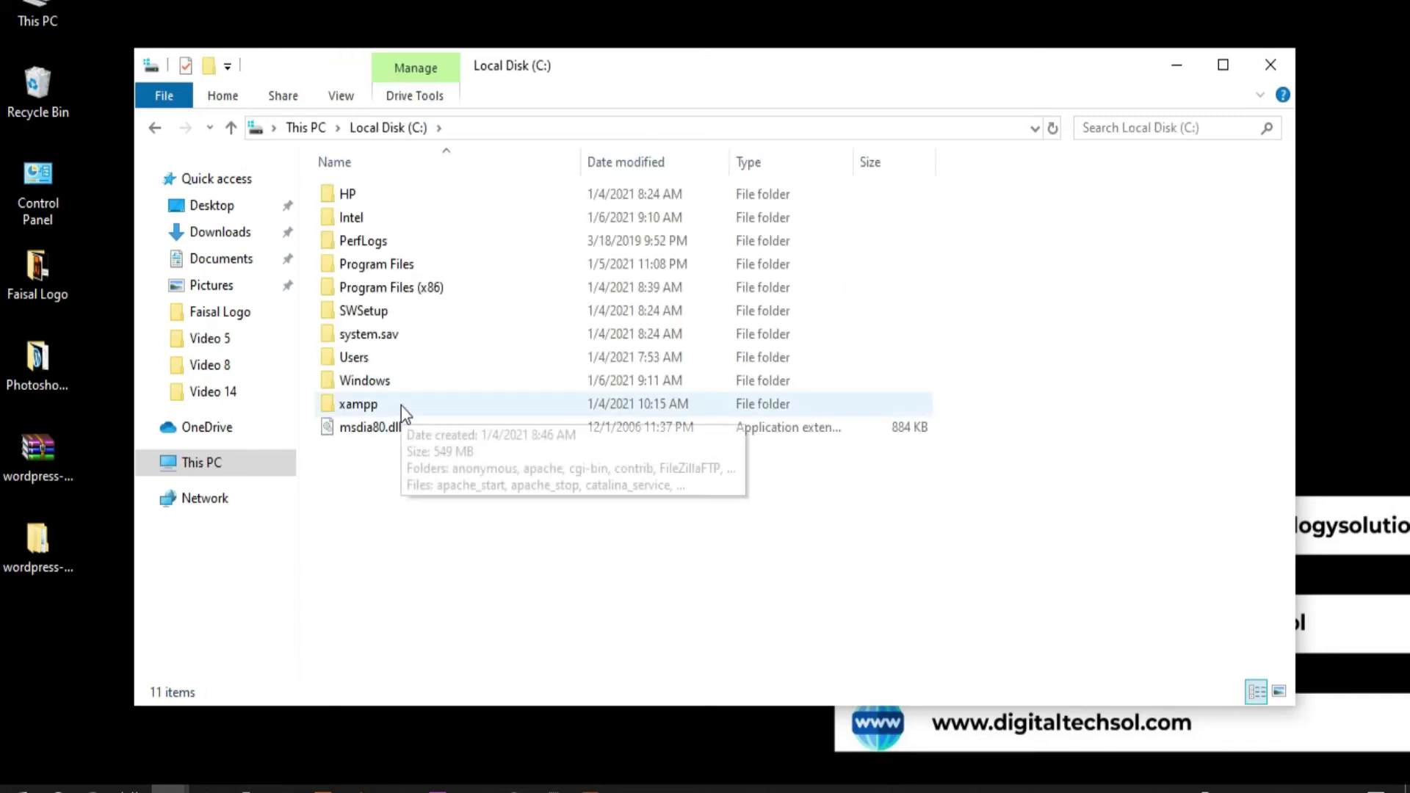
pyautogui.doubleClick(401, 405)
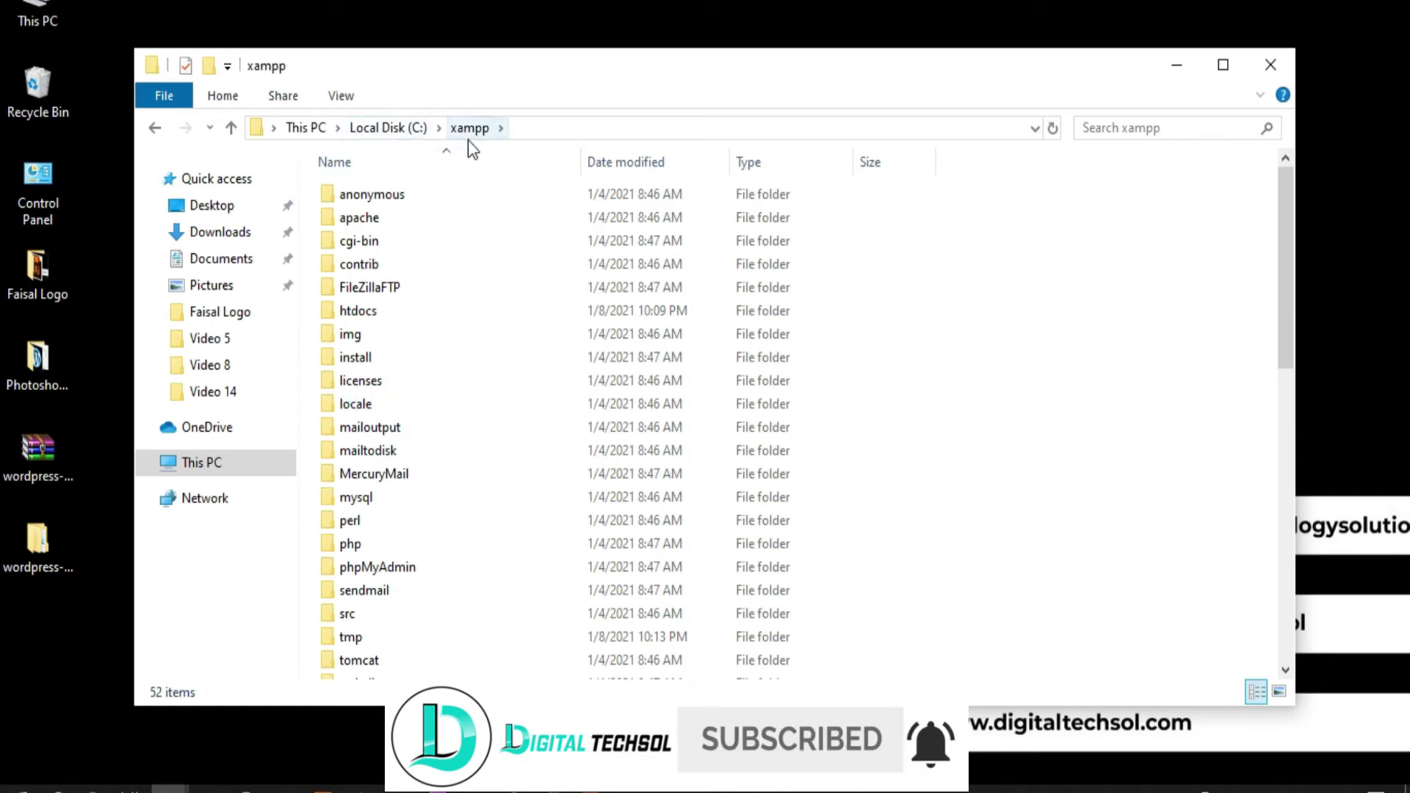
pyautogui.doubleClick(374, 311)
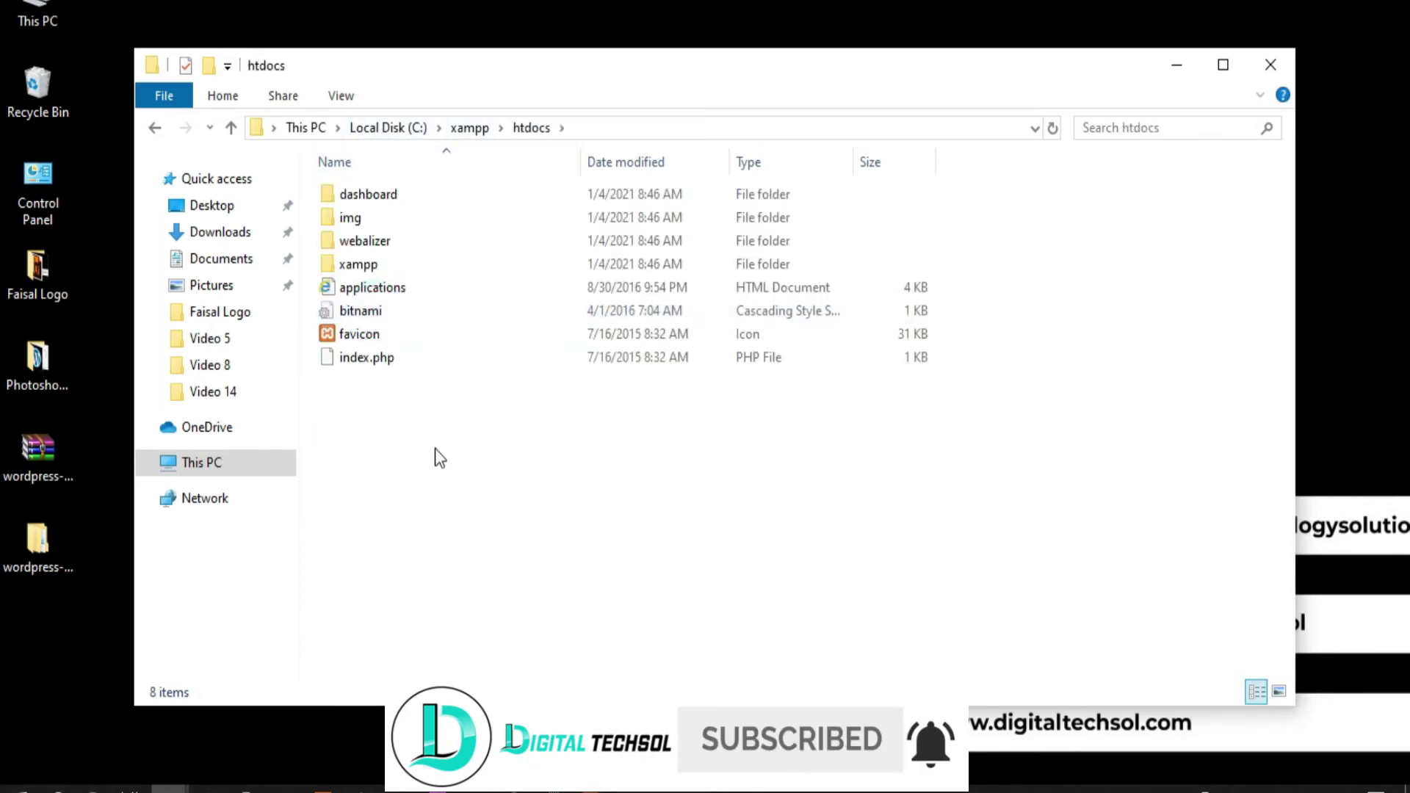
pyautogui.rightClick(448, 470)
pyautogui.moveTo(668, 719)
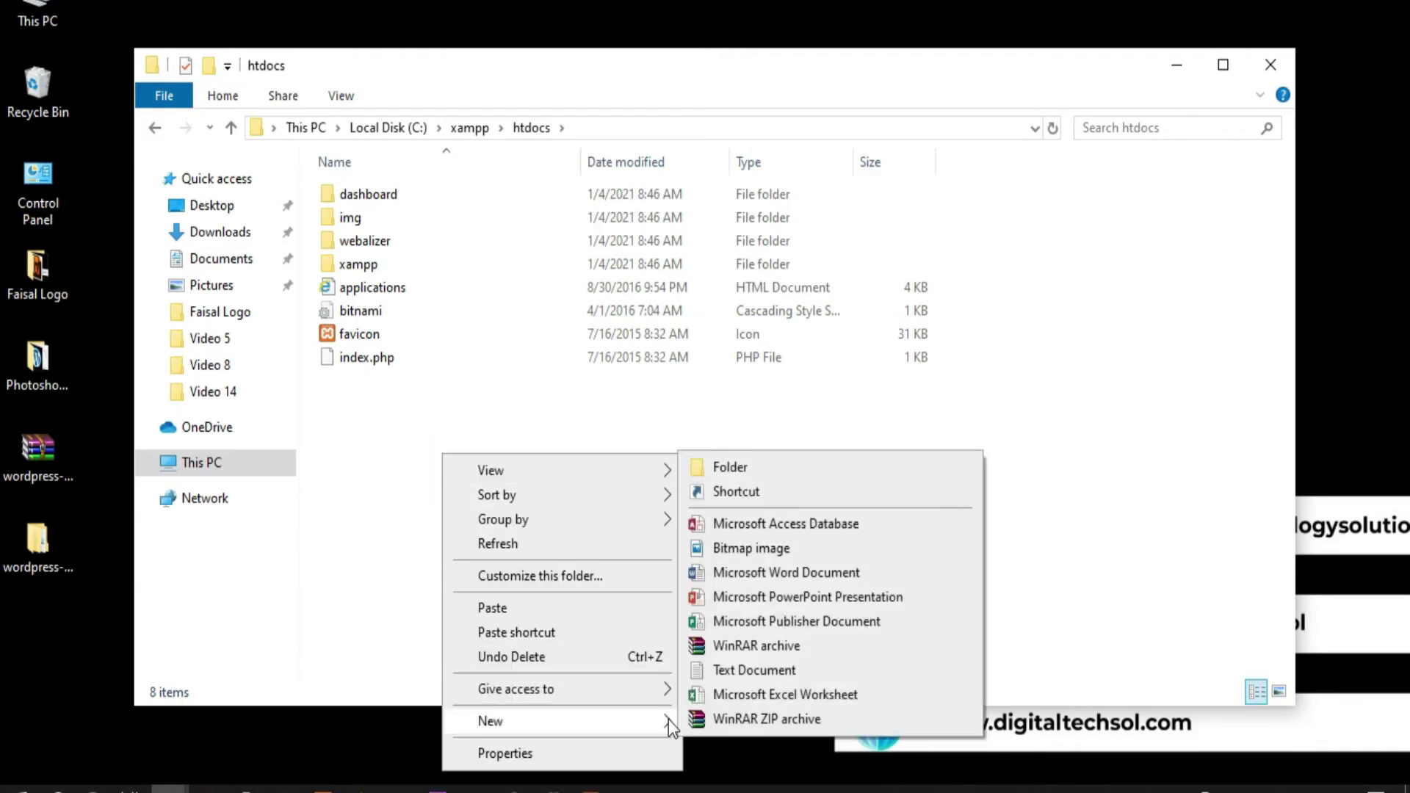
pyautogui.click(770, 473)
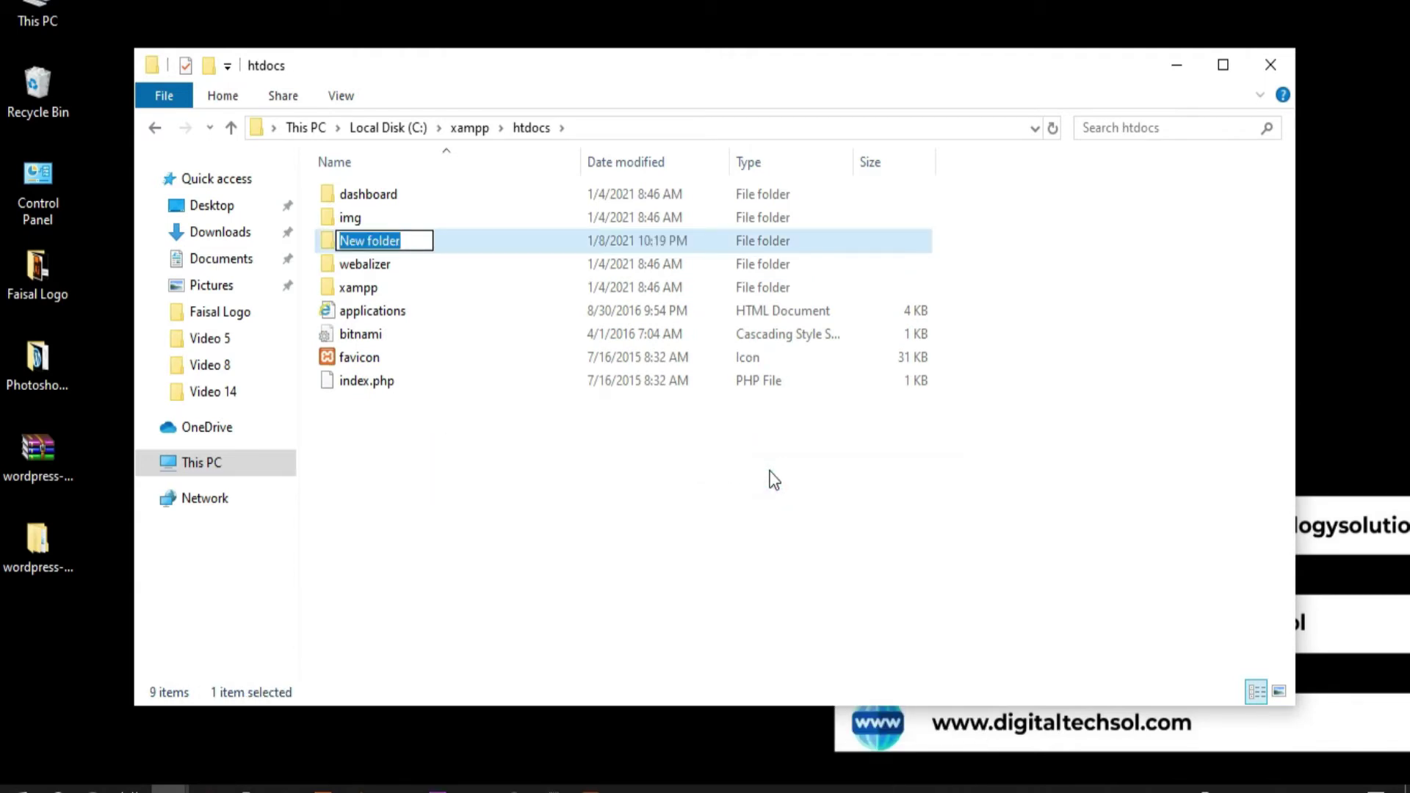
pyautogui.write('db')
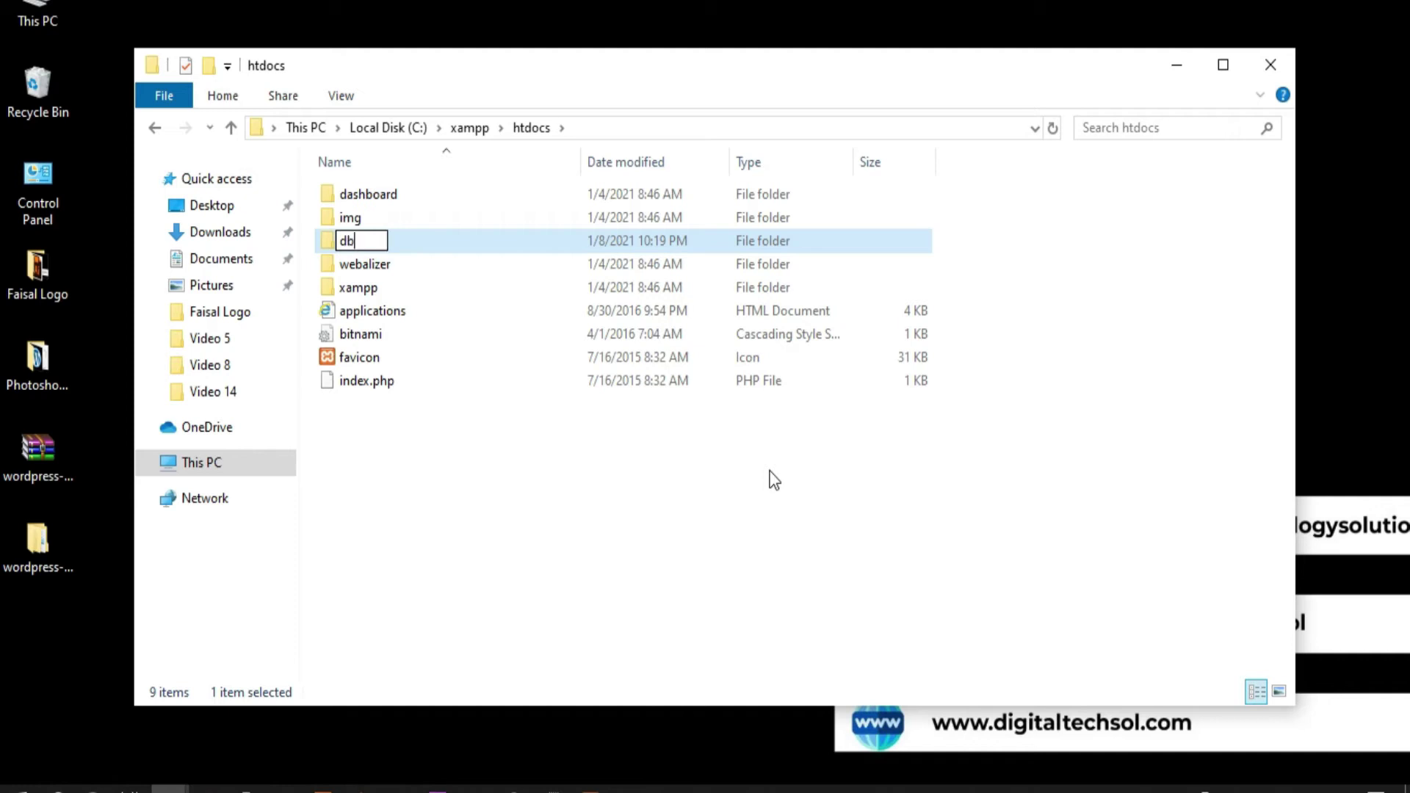
pyautogui.write('websi')
pyautogui.press('BackSpace')
pyautogui.press('BackSpace')
pyautogui.press('BackSpace')
pyautogui.press('BackSpace')
pyautogui.press('BackSpace')
pyautogui.press('BackSpace')
pyautogui.press('BackSpace')
pyautogui.write('website')
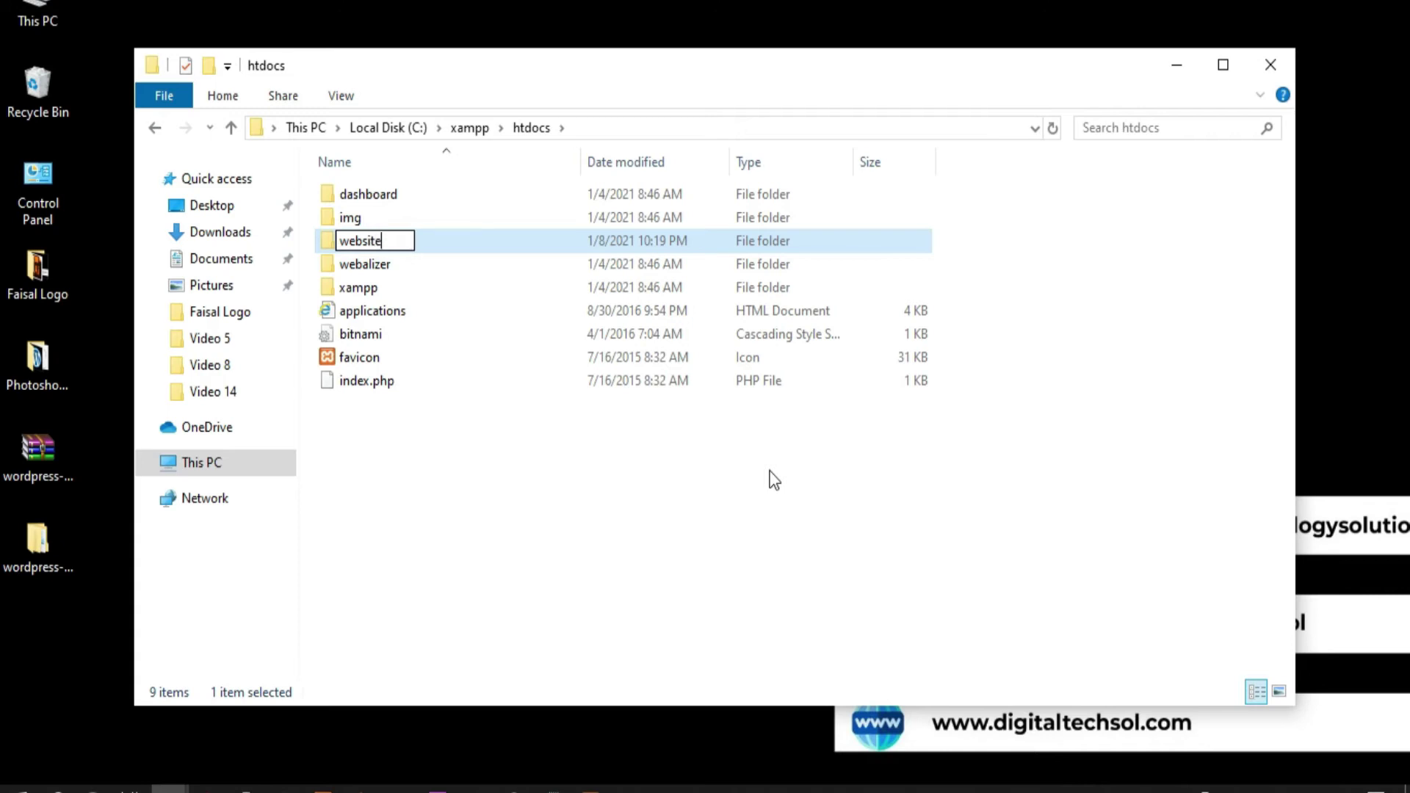
pyautogui.press('Return')
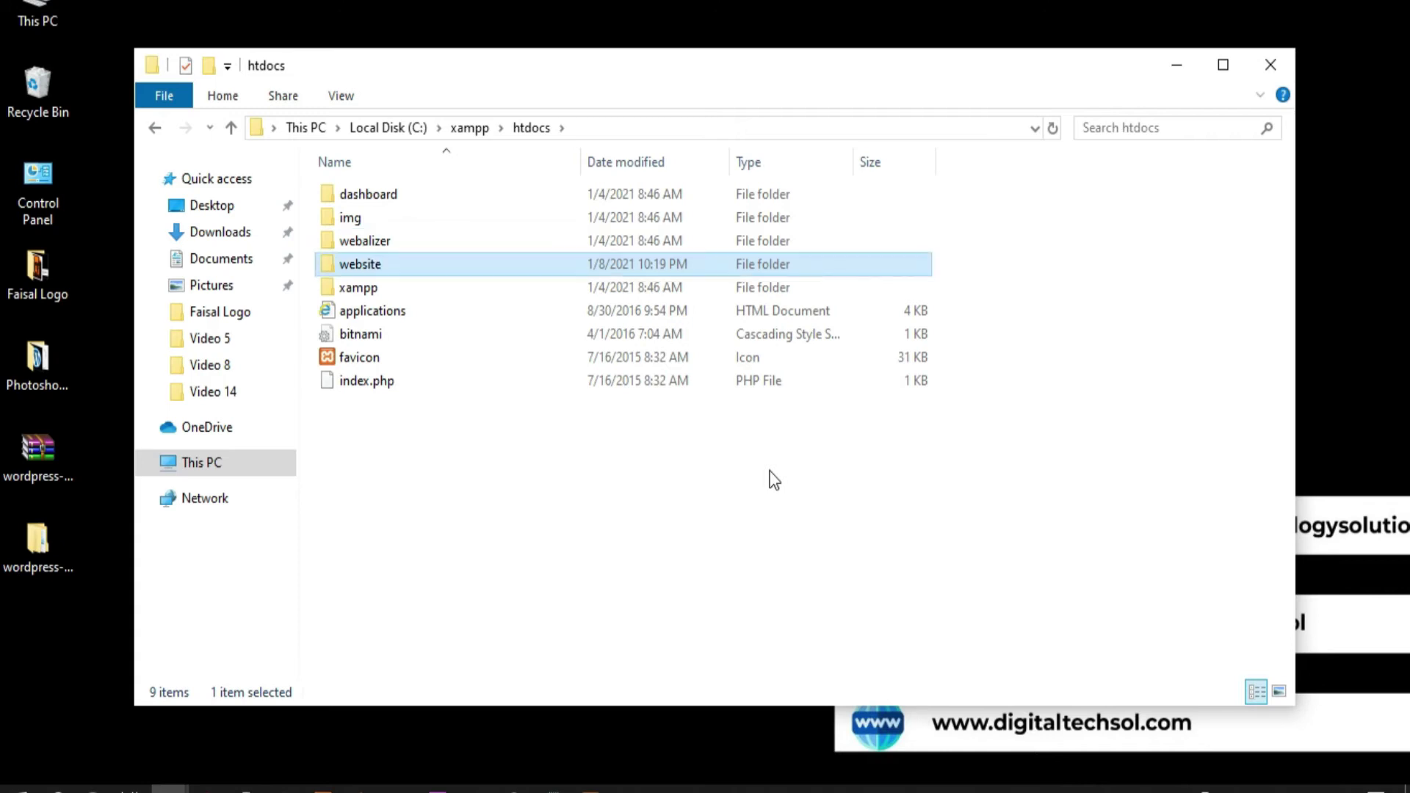
# Paste the WordPress files into htdocs\website and return to Chrome
pyautogui.doubleClick(396, 271)
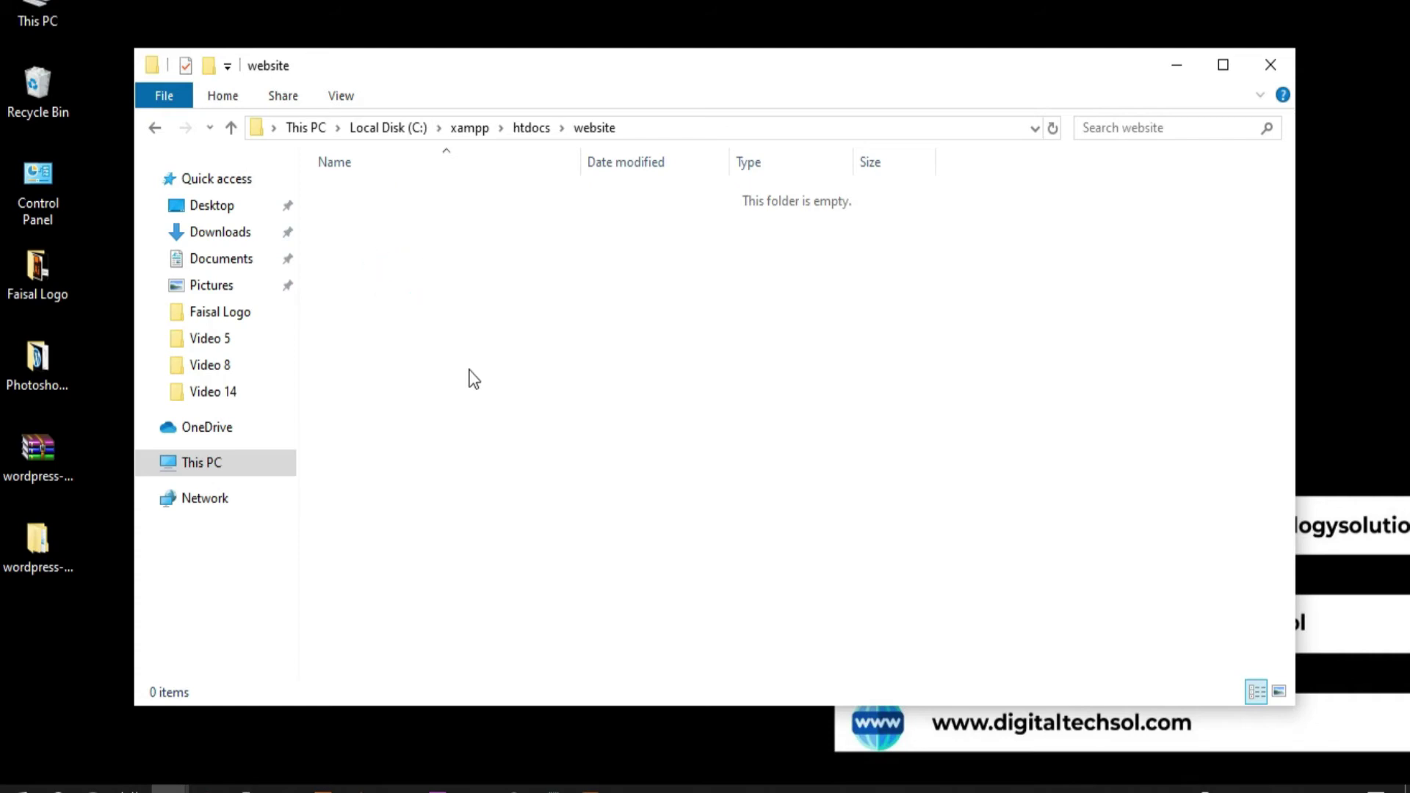
pyautogui.hotkey('ctrl', 'v')
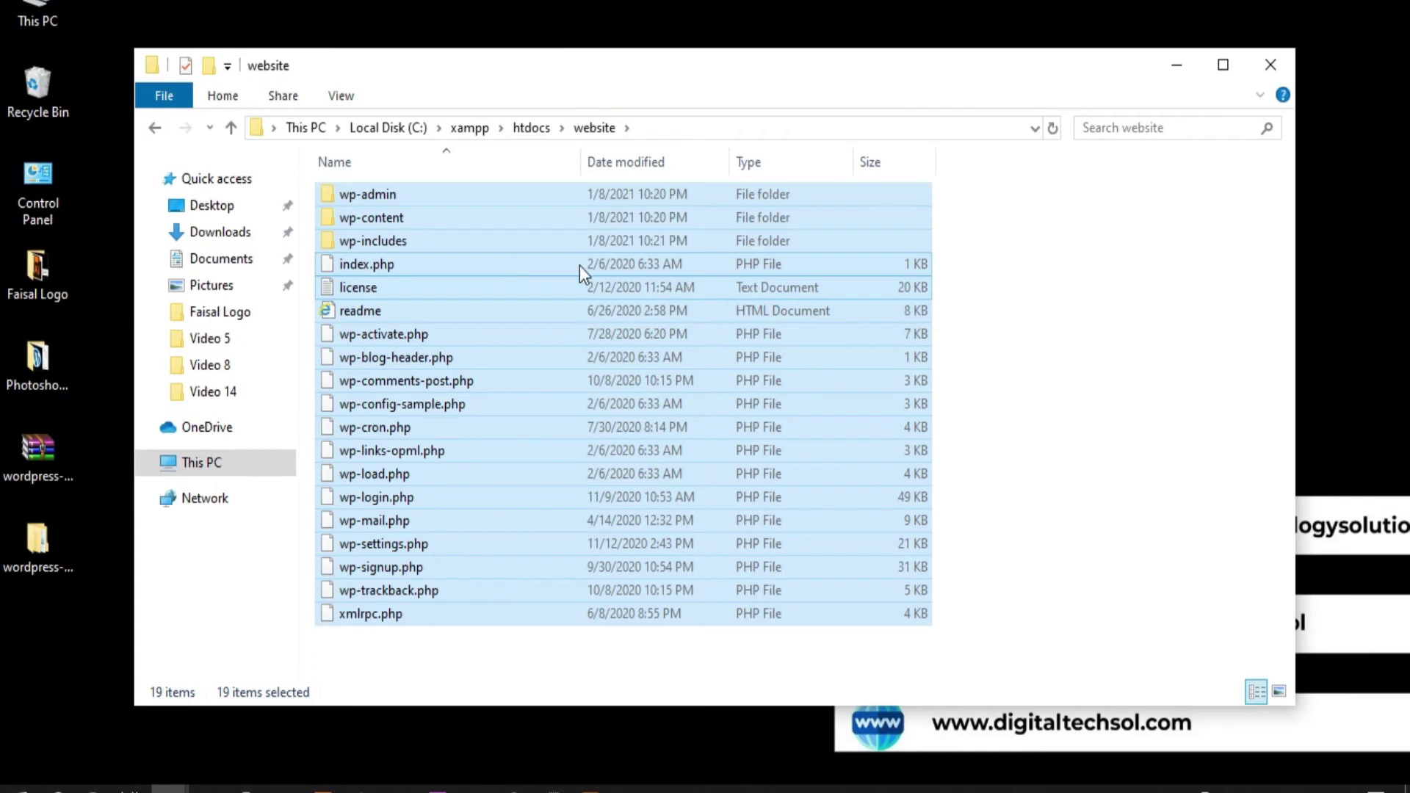
pyautogui.click(1068, 325)
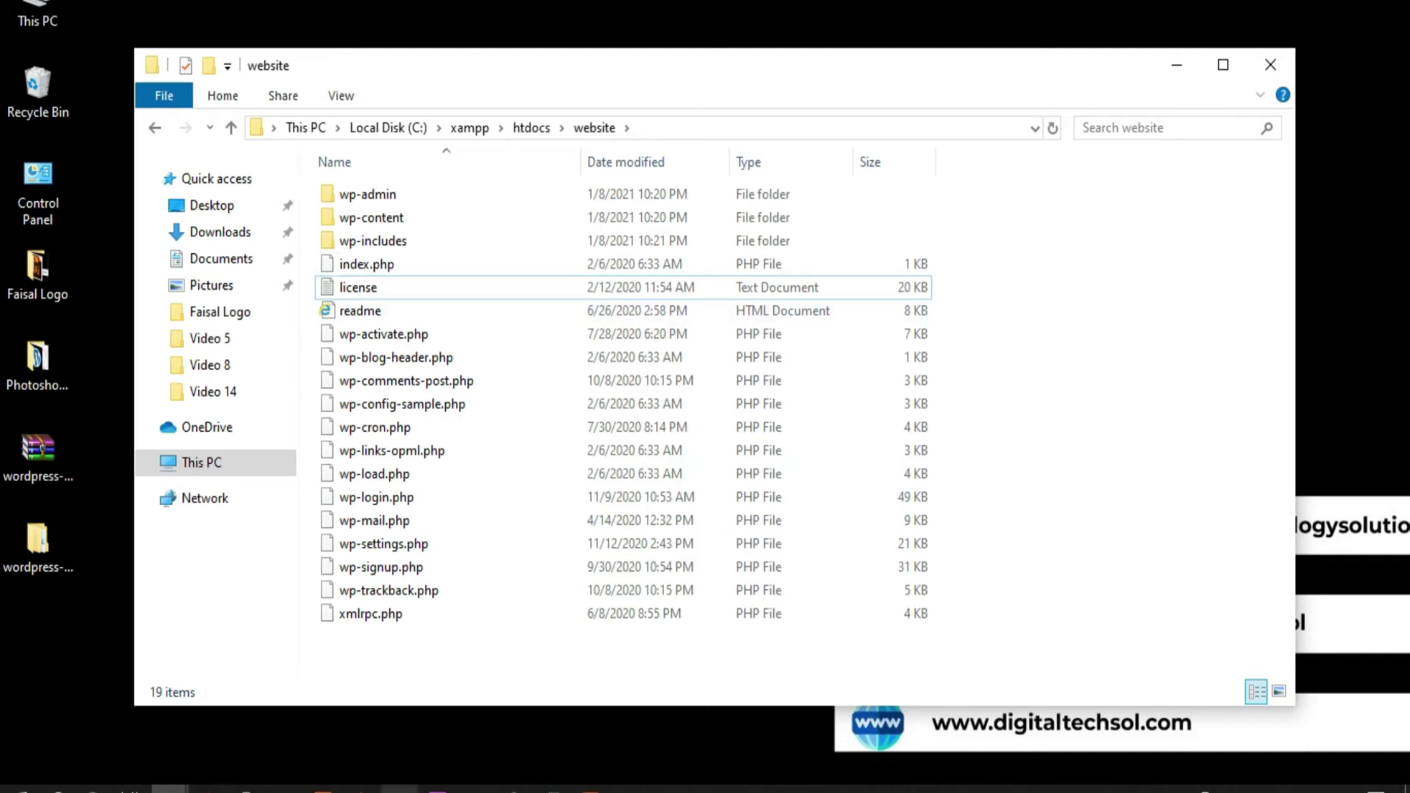
pyautogui.click(400, 692)
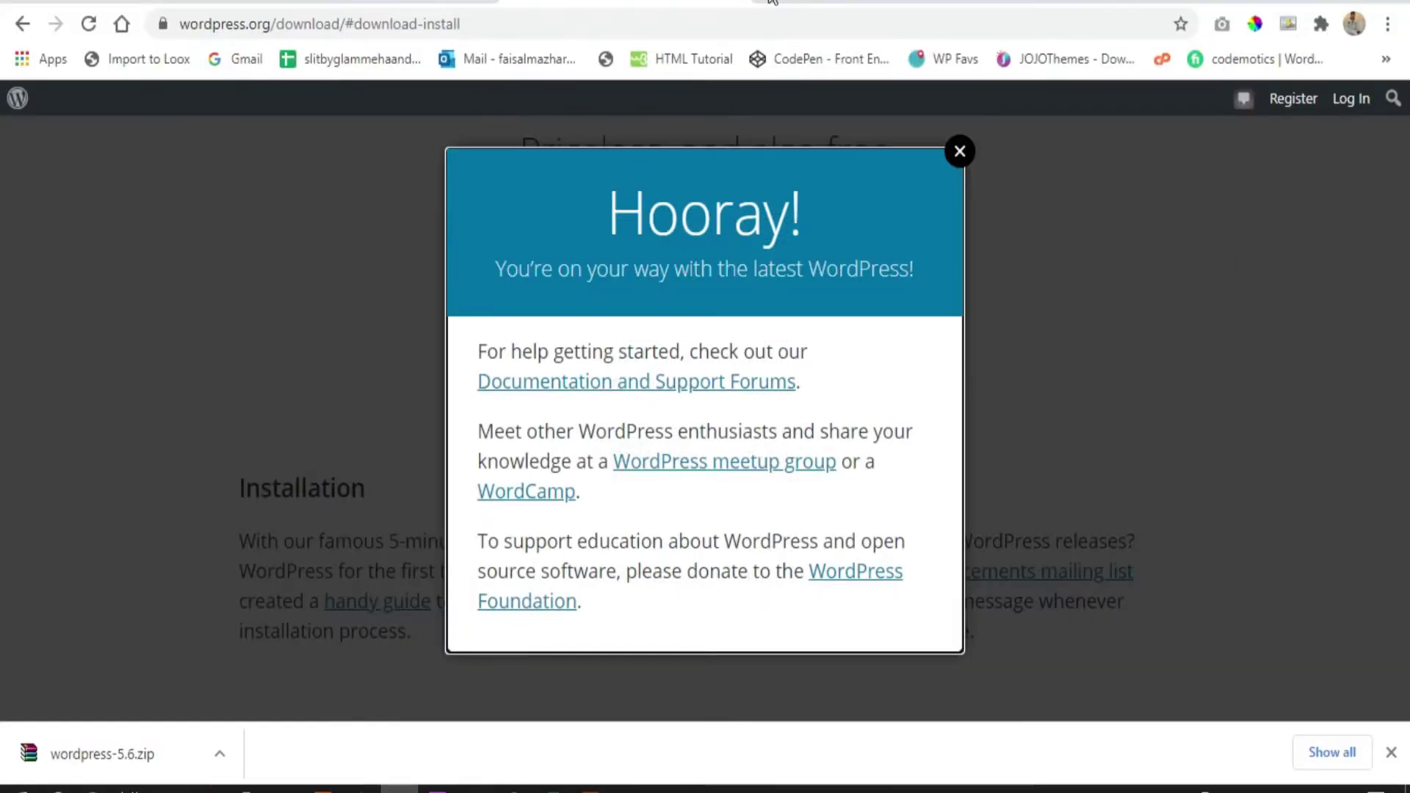
# Open localhost/website to reach the WordPress setup language list and close the downloads bar
pyautogui.click(769, 20)
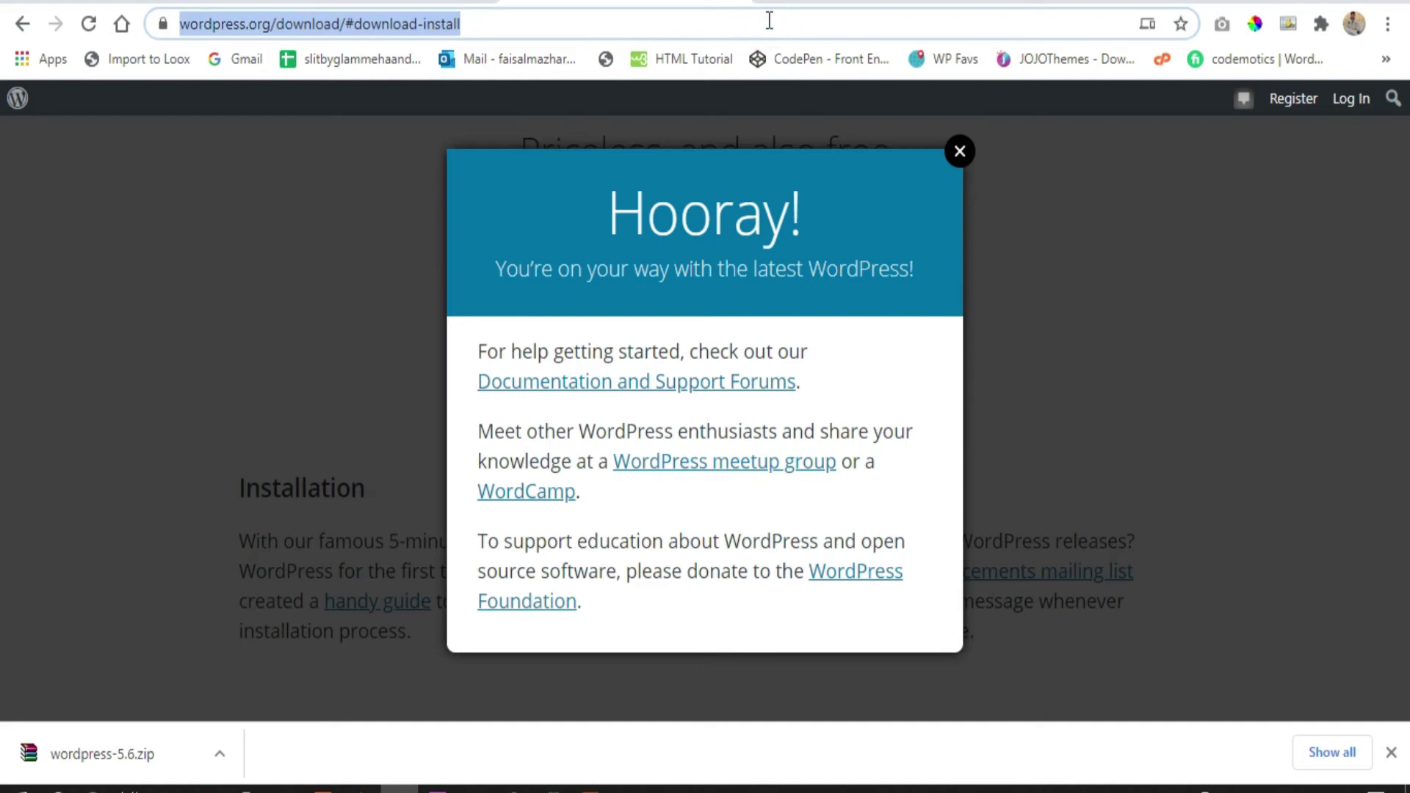
pyautogui.write('loc')
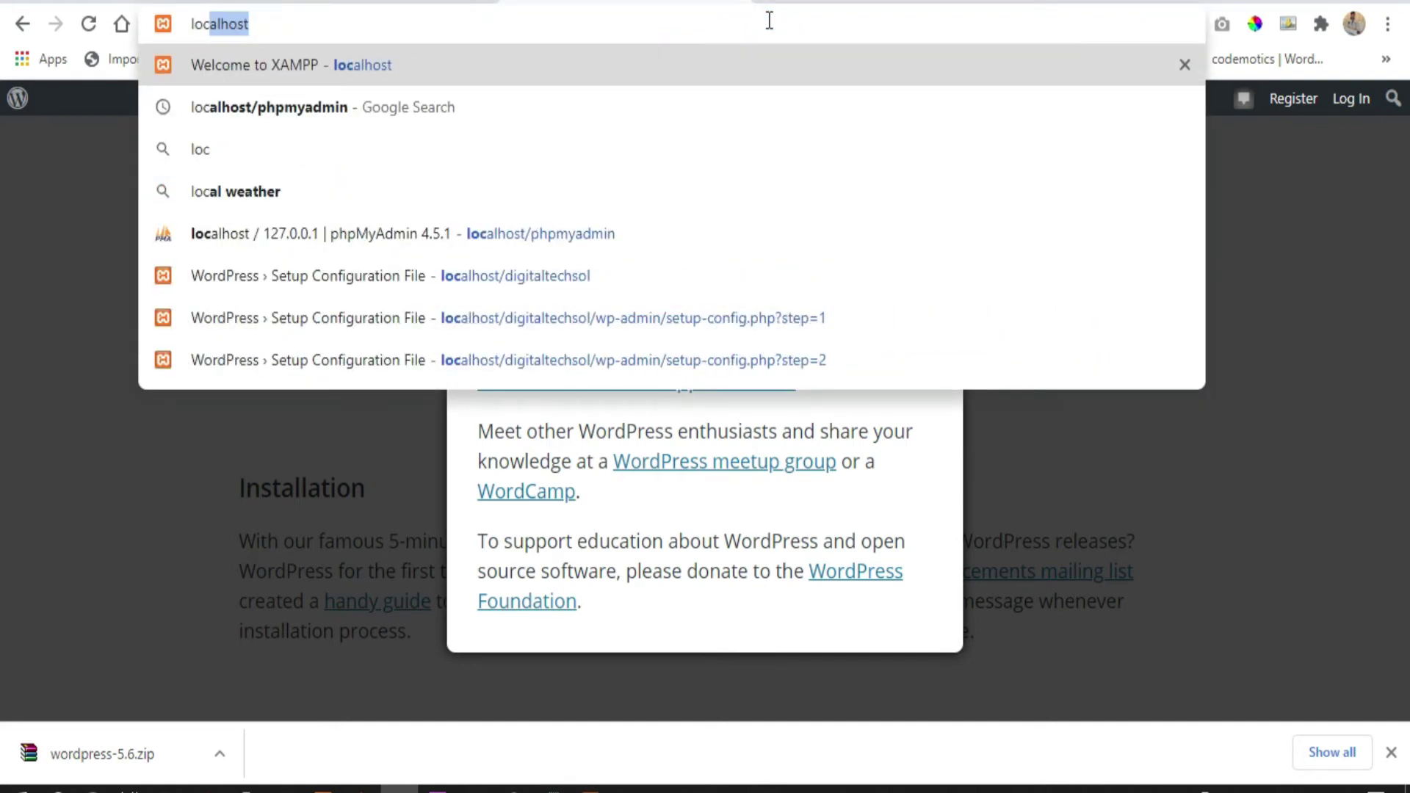
pyautogui.write('alhost/')
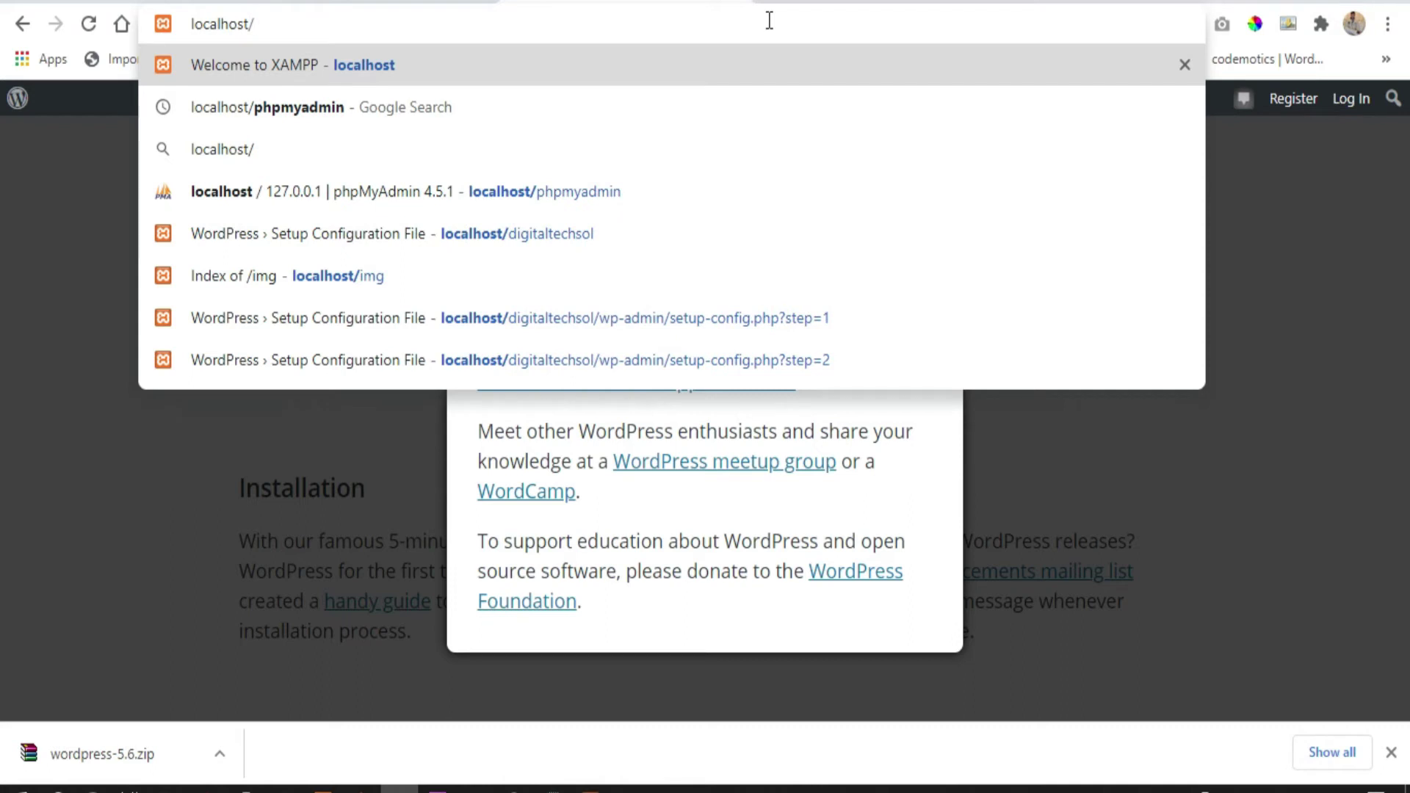
pyautogui.write('website')
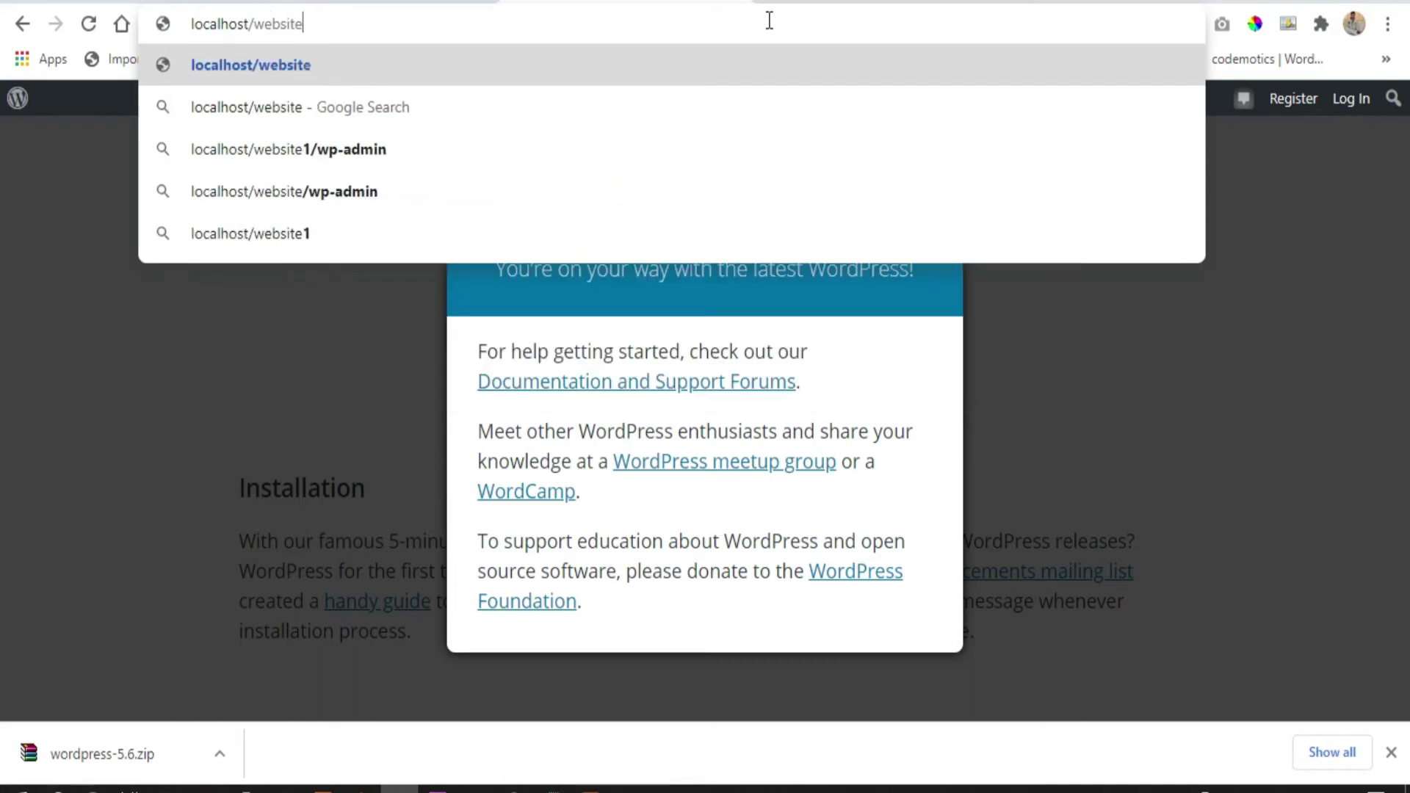
pyautogui.press('Return')
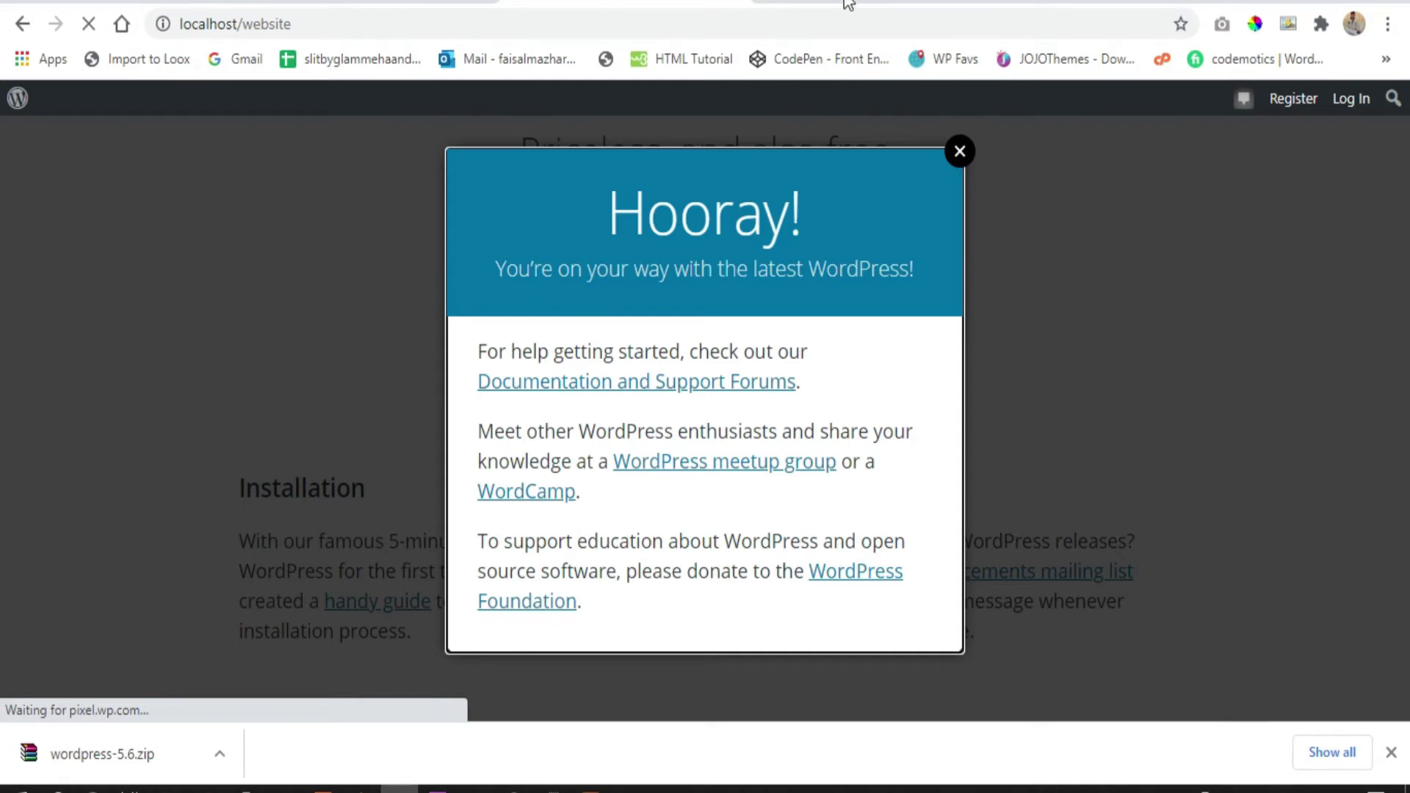
pyautogui.click(1390, 752)
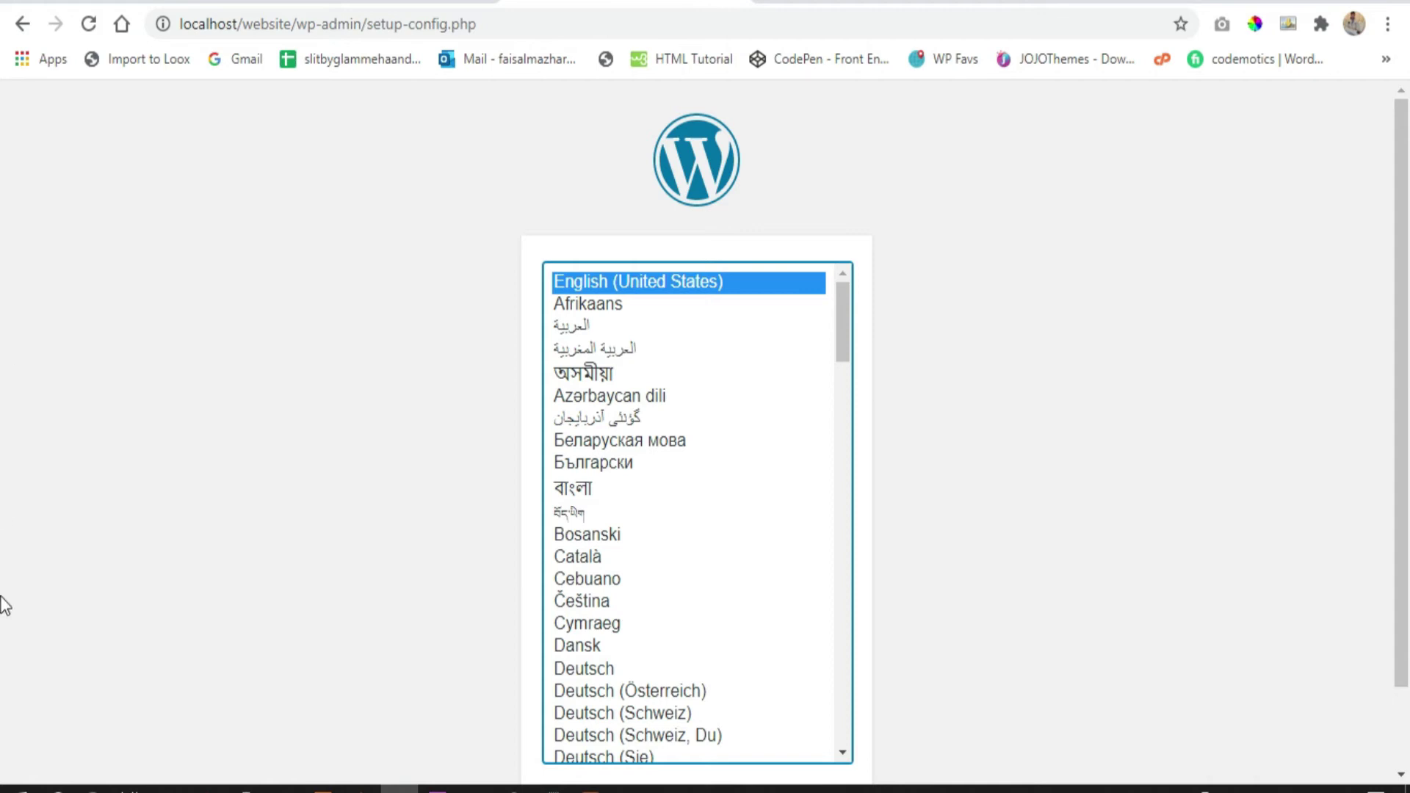
# Continue WordPress setup with English (United States) selected
pyautogui.scroll(-2, 926, 400)
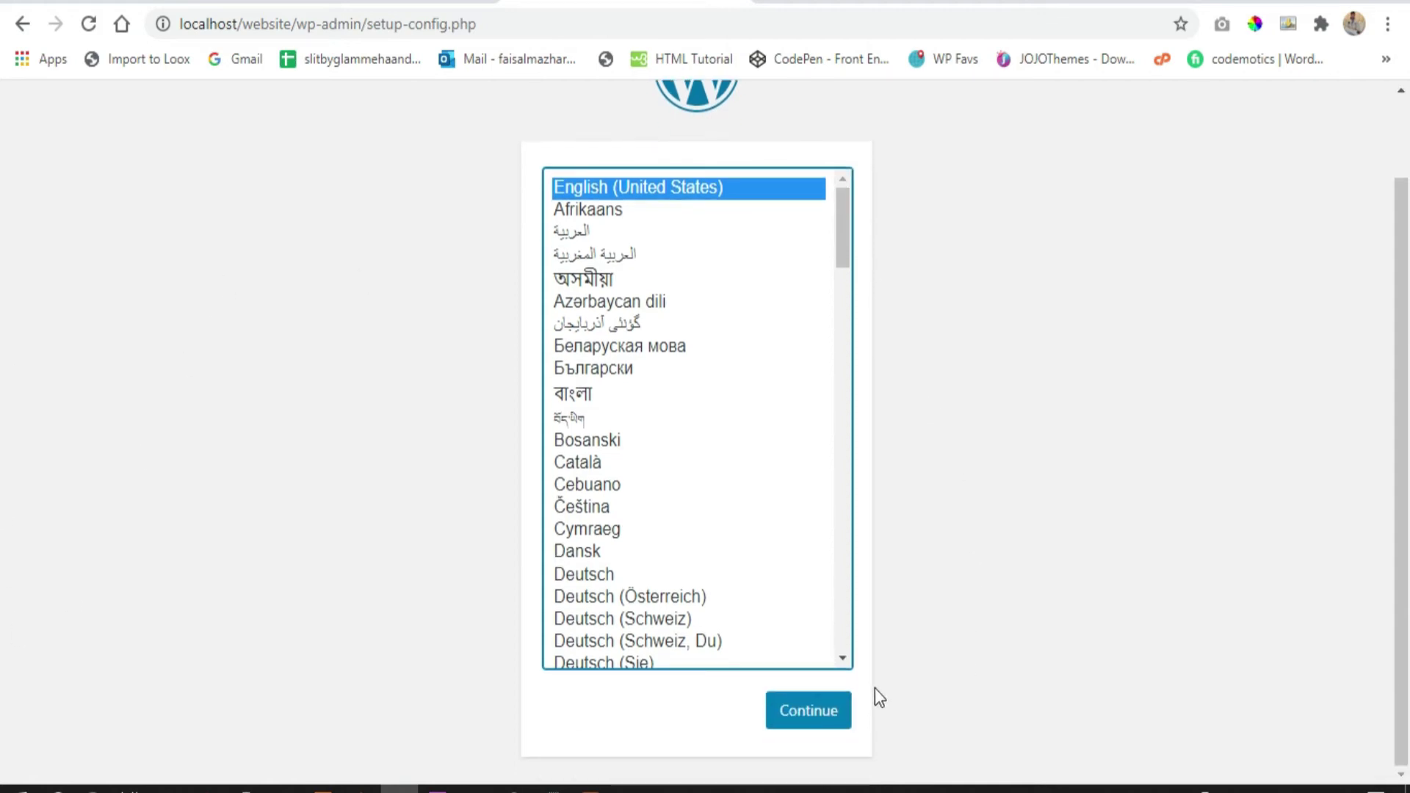
pyautogui.scroll(2, 914, 625)
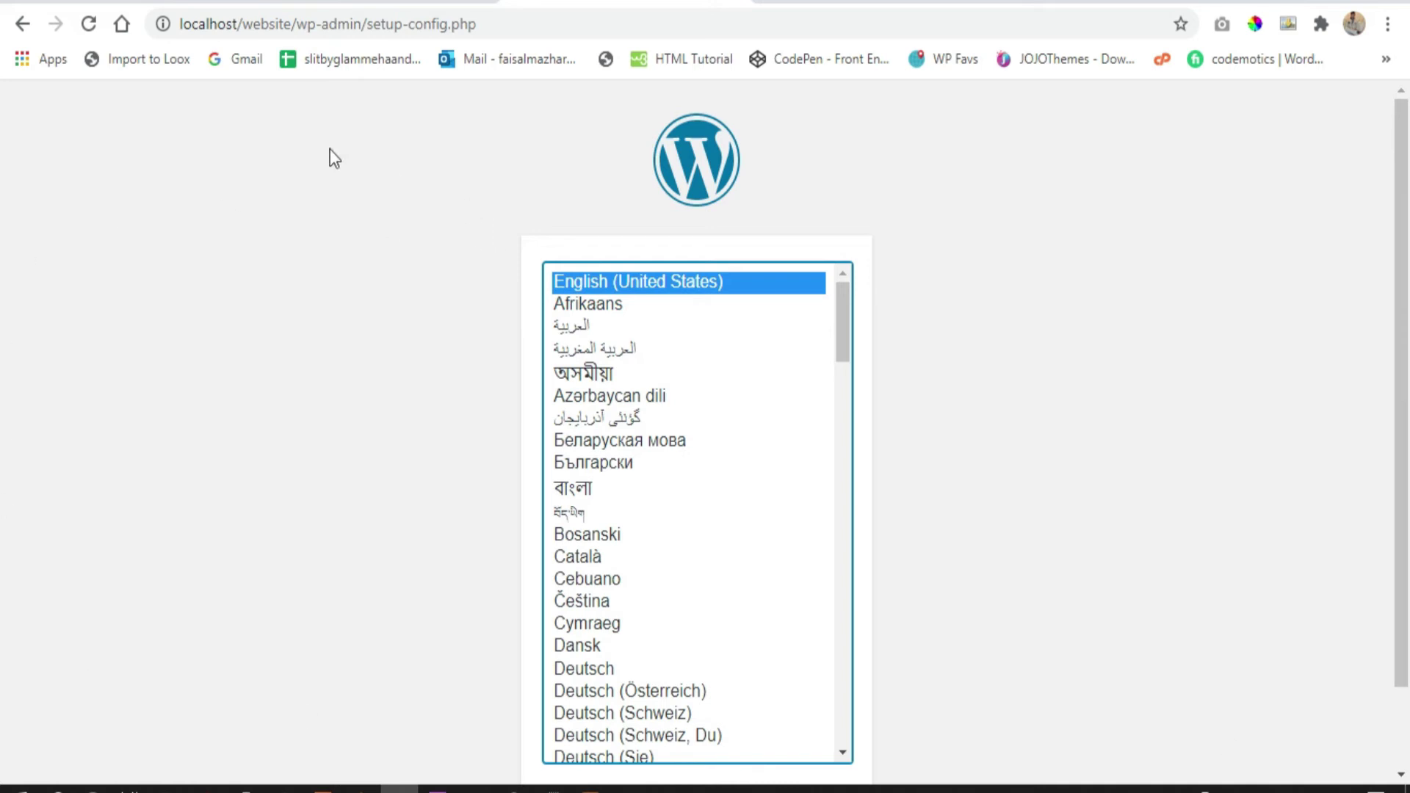
pyautogui.scroll(-2, 295, 137)
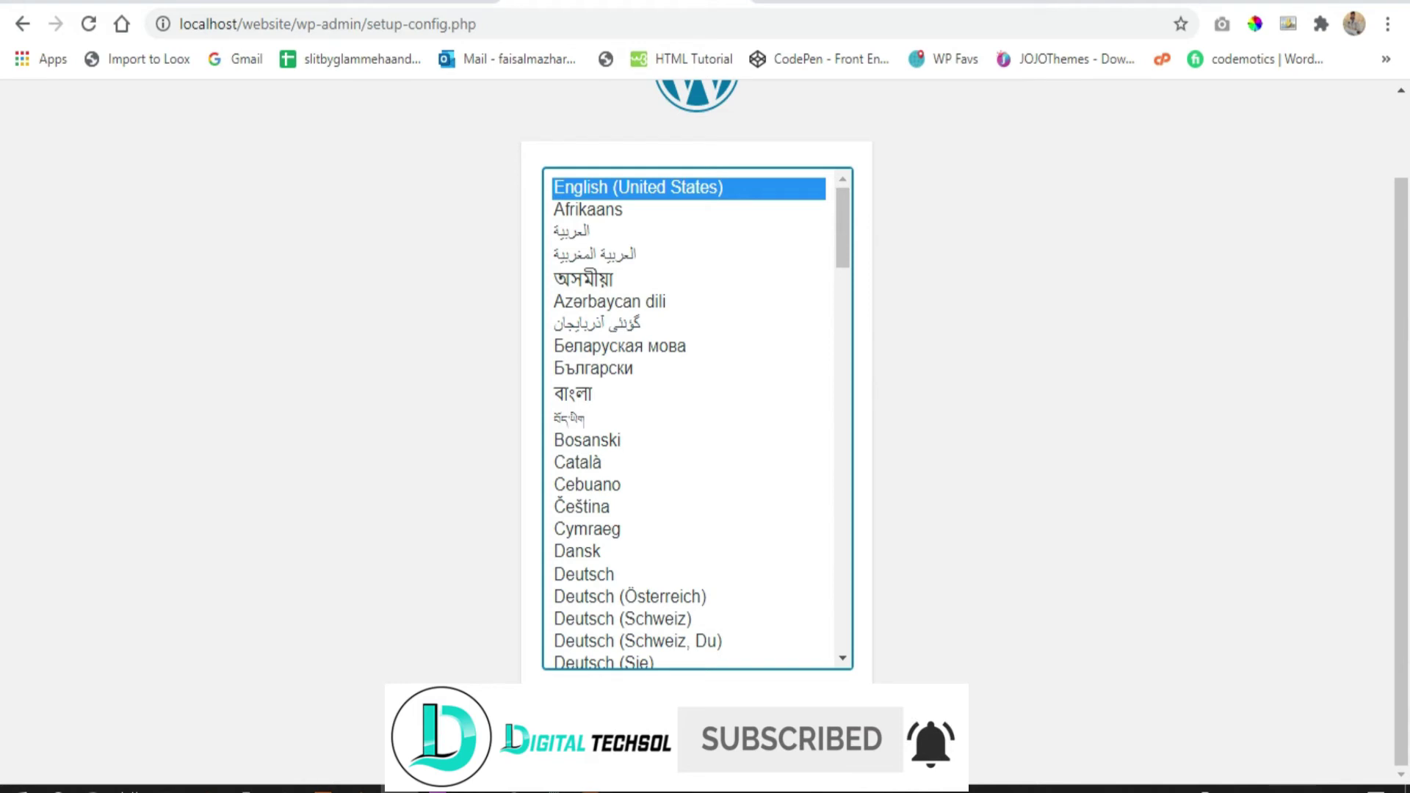
pyautogui.click(813, 716)
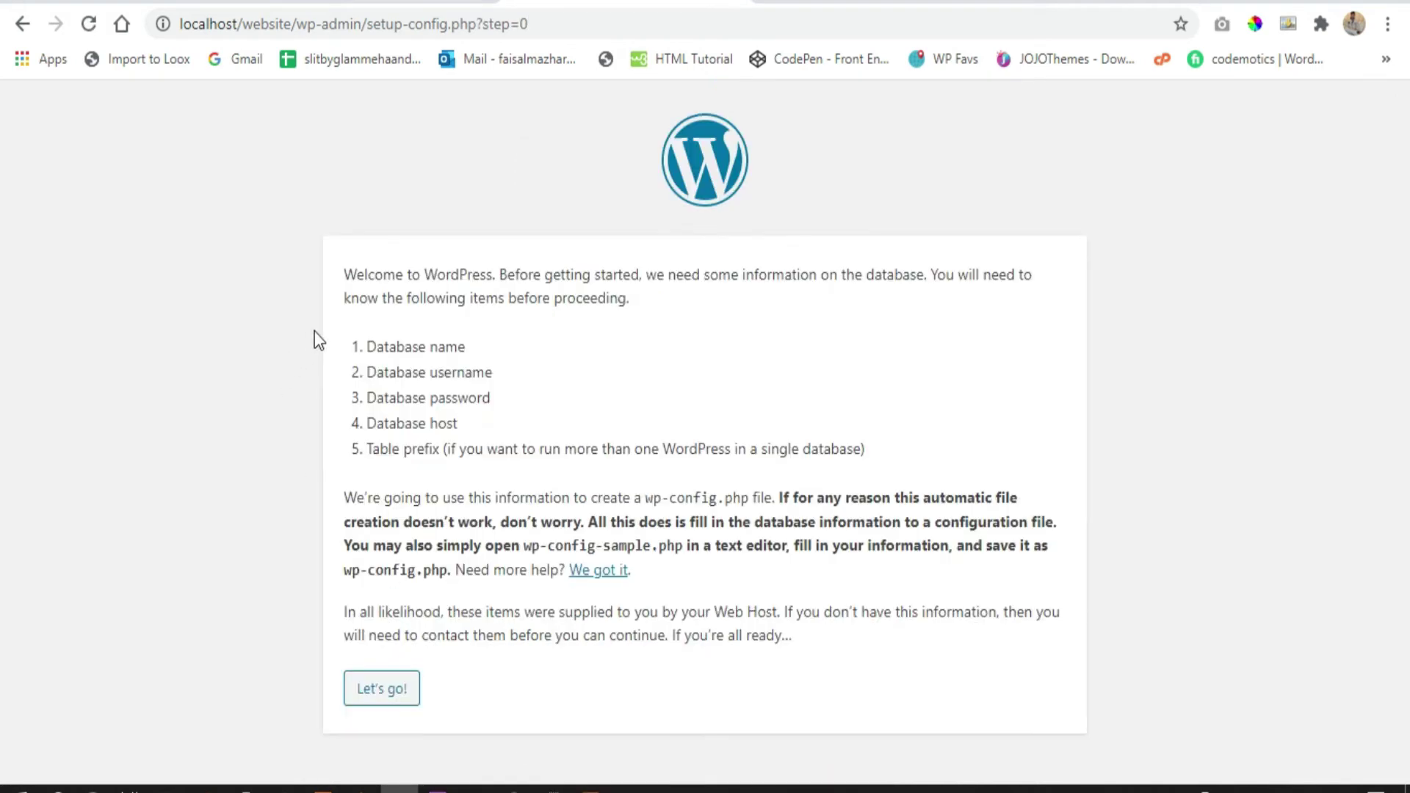
# Proceed to the database connection form, select the default name 'wordpress', and open a new tab
pyautogui.moveTo(369, 346); pyautogui.dragTo(883, 441)
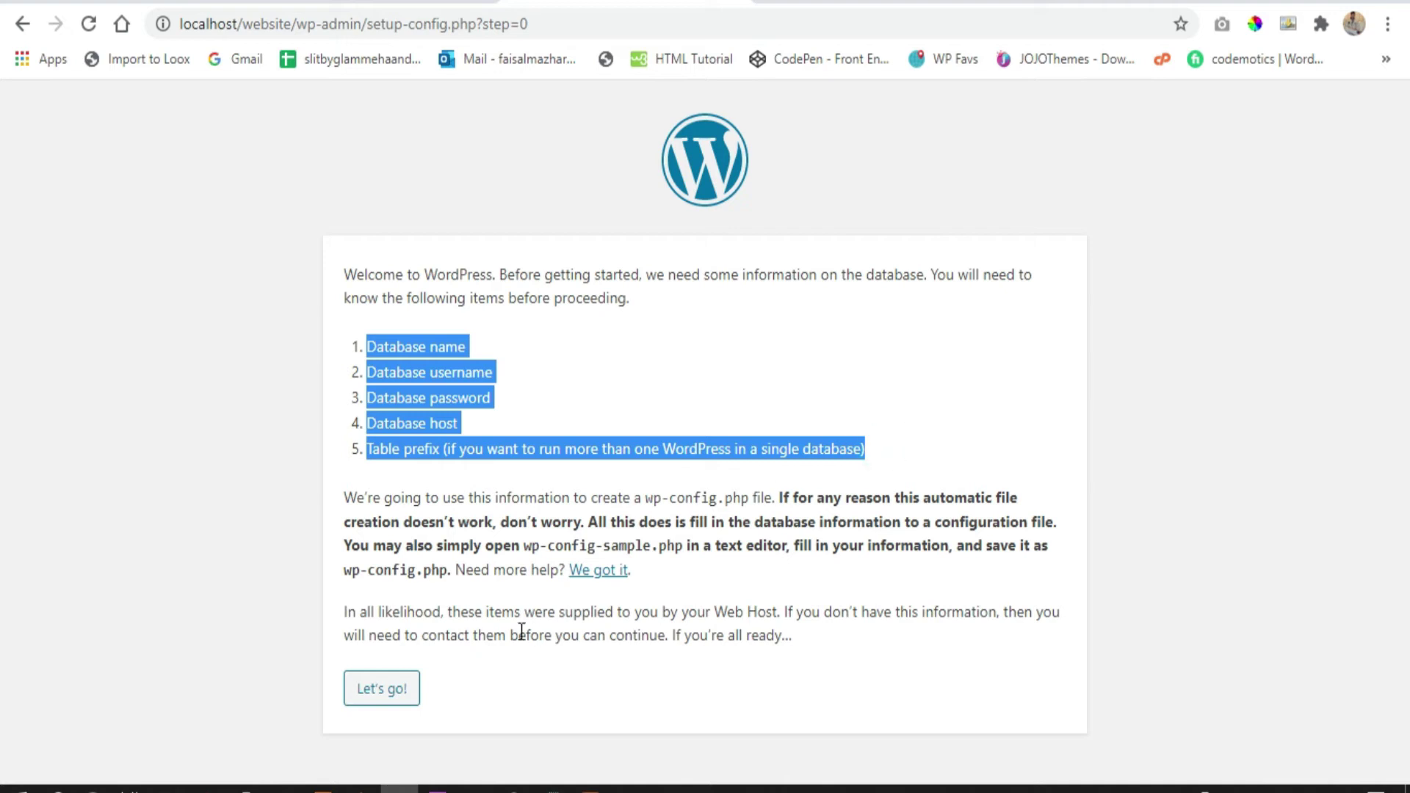
pyautogui.click(401, 697)
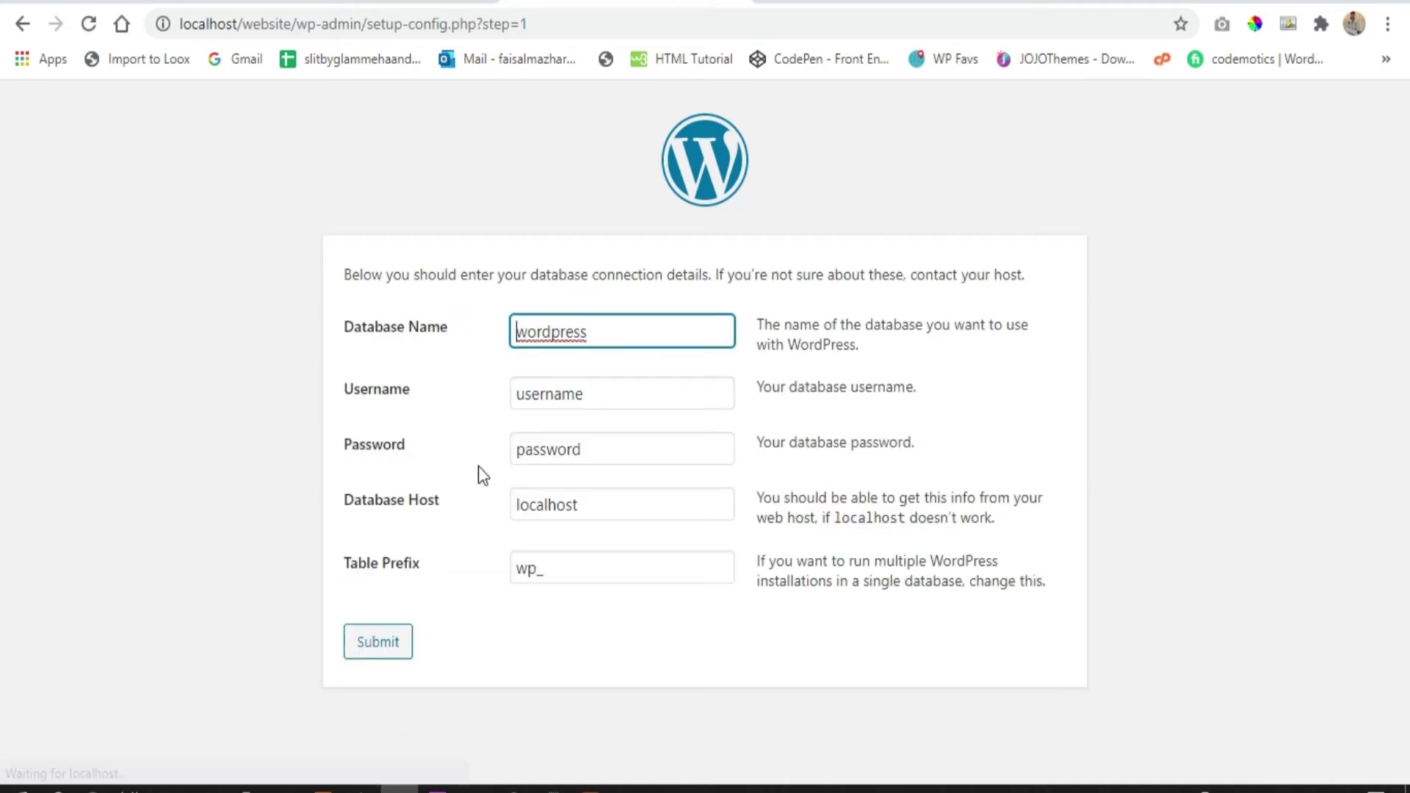
pyautogui.moveTo(623, 331); pyautogui.dragTo(517, 329)
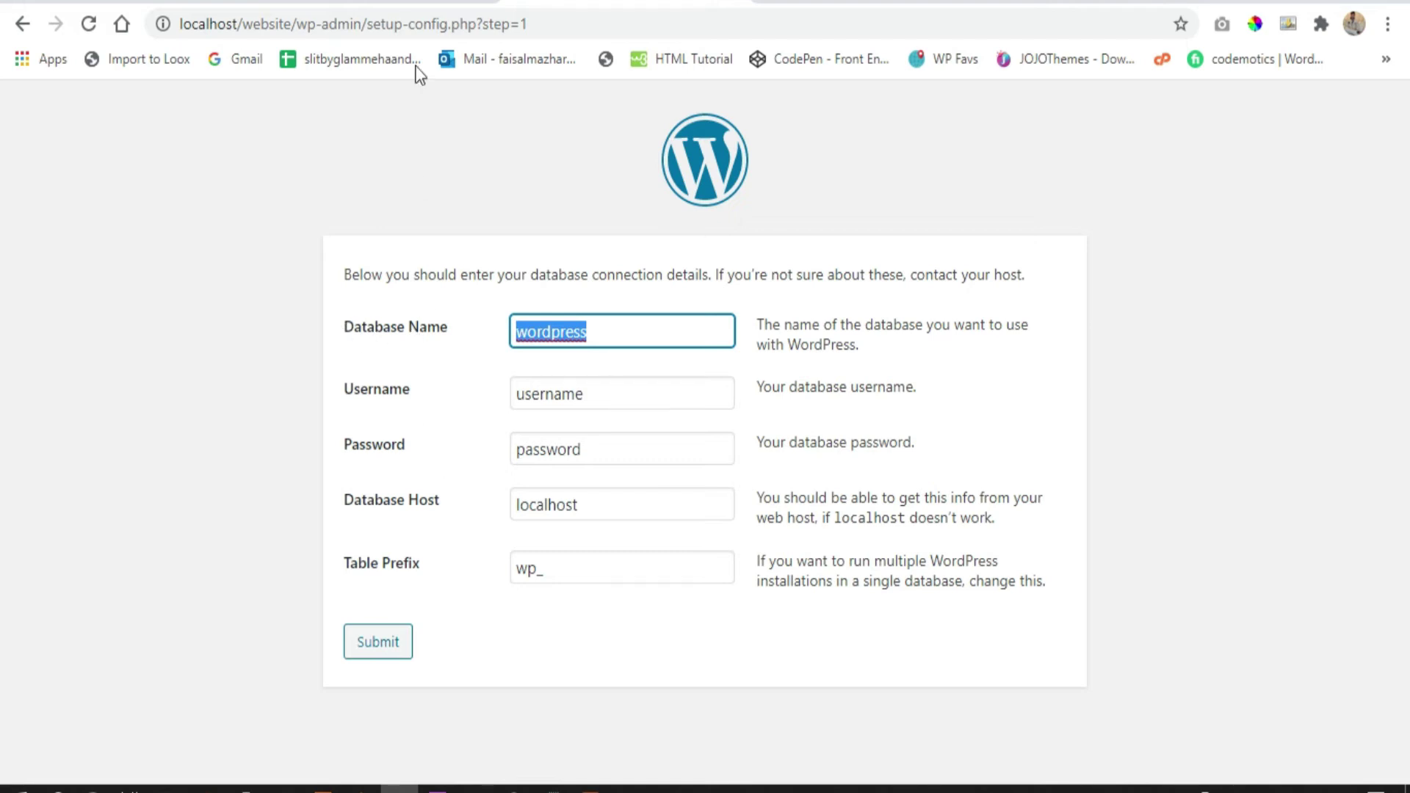
pyautogui.click(772, 0)
pyautogui.click(773, 19)
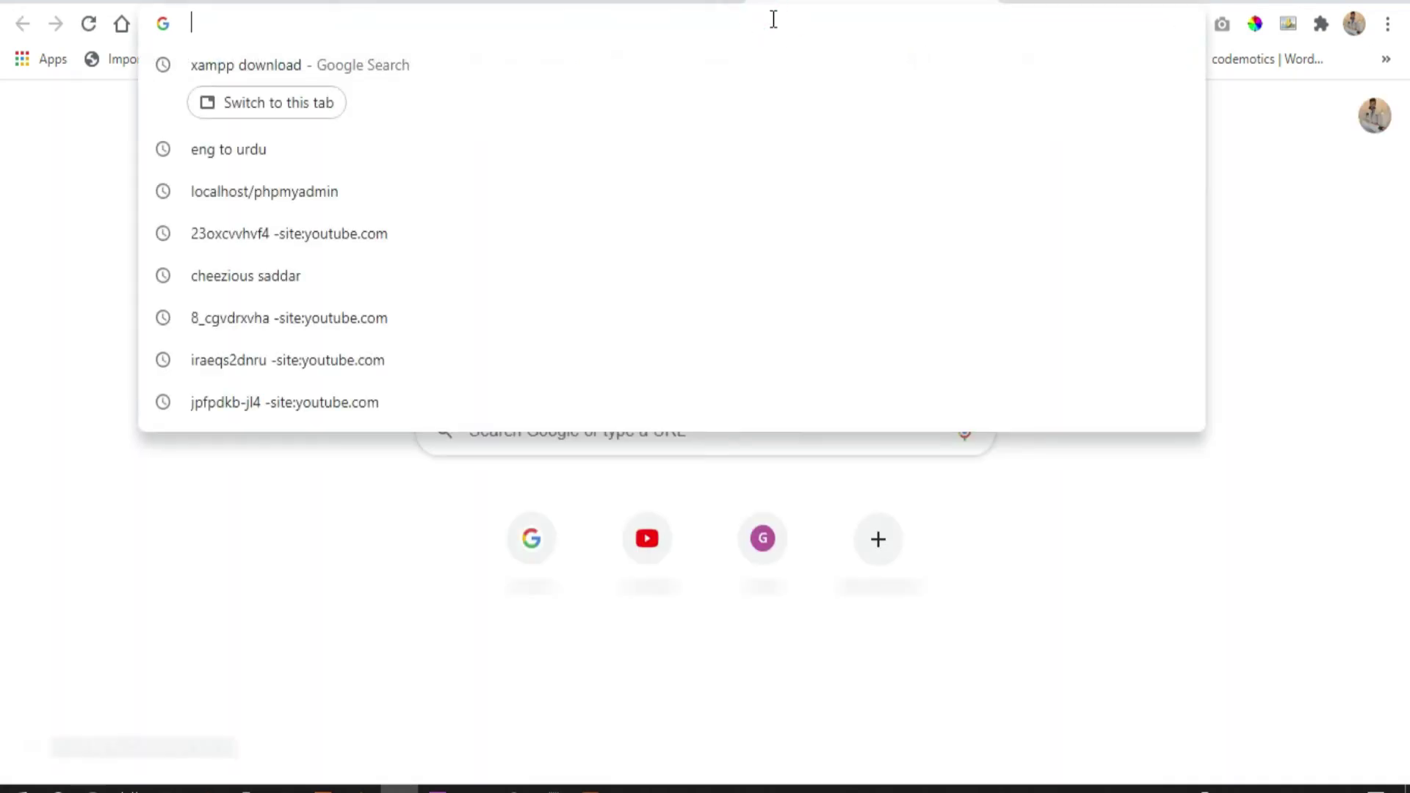
# Create an empty database named dbwebsite1 in phpMyAdmin and copy its name from the tree
pyautogui.write('local')
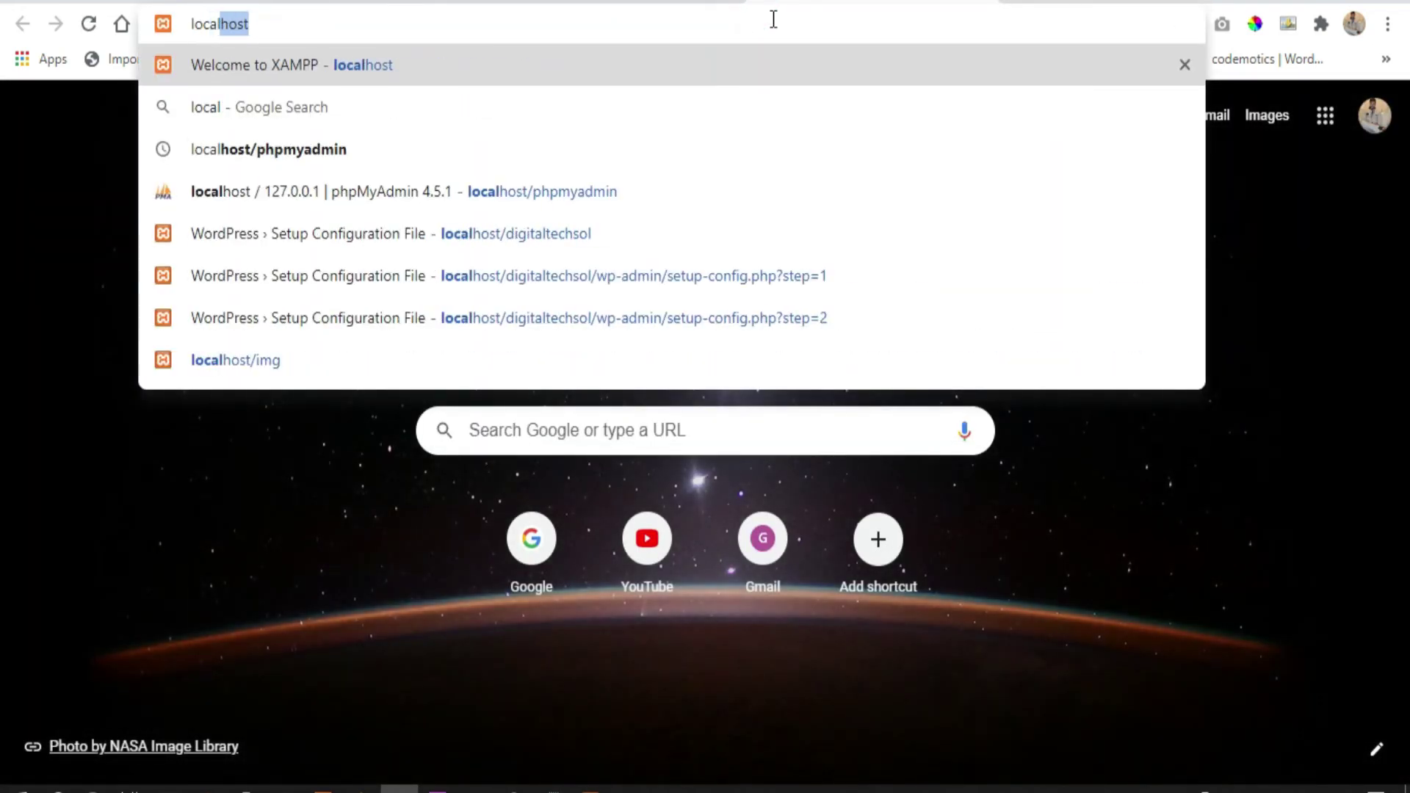
pyautogui.write('host/')
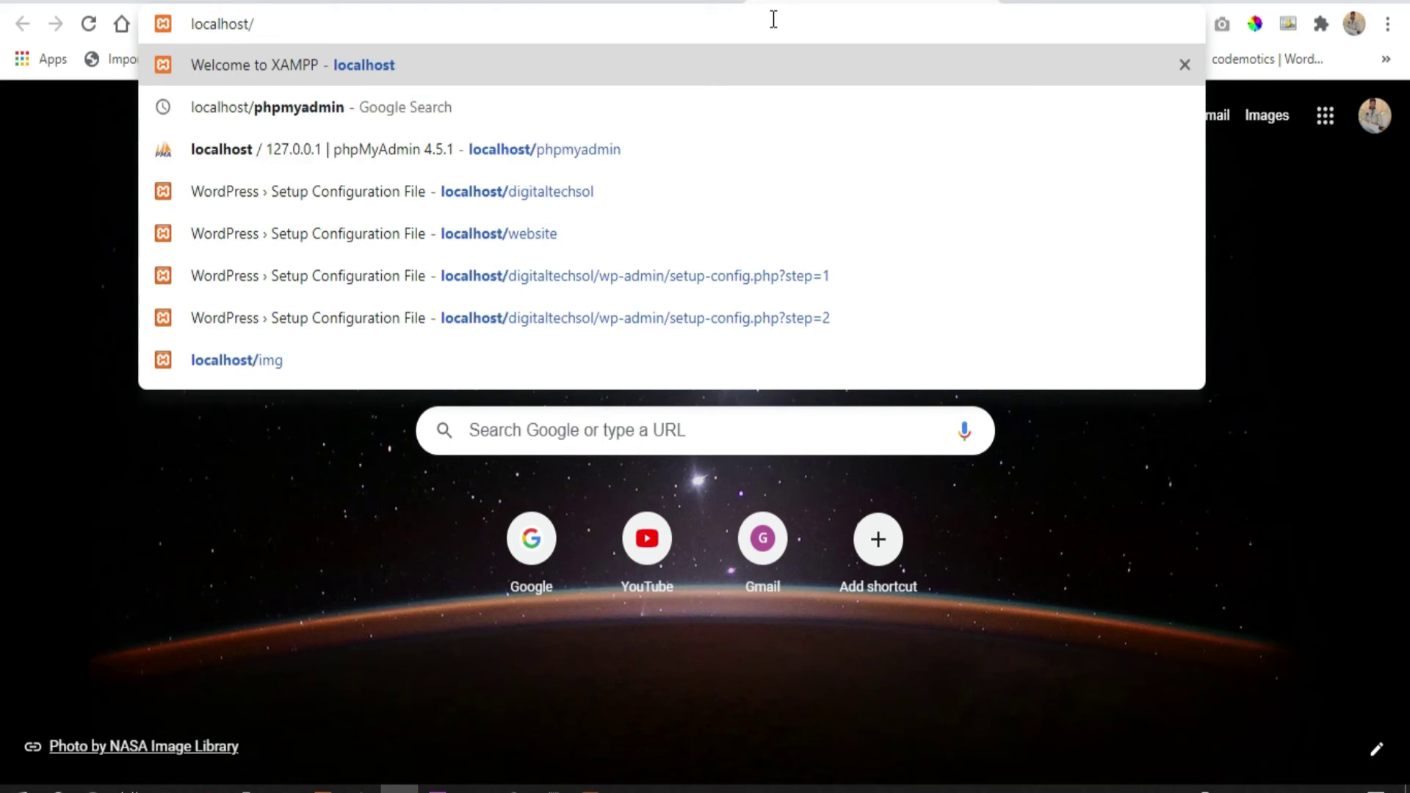
pyautogui.write('phpmya')
pyautogui.press('Return')
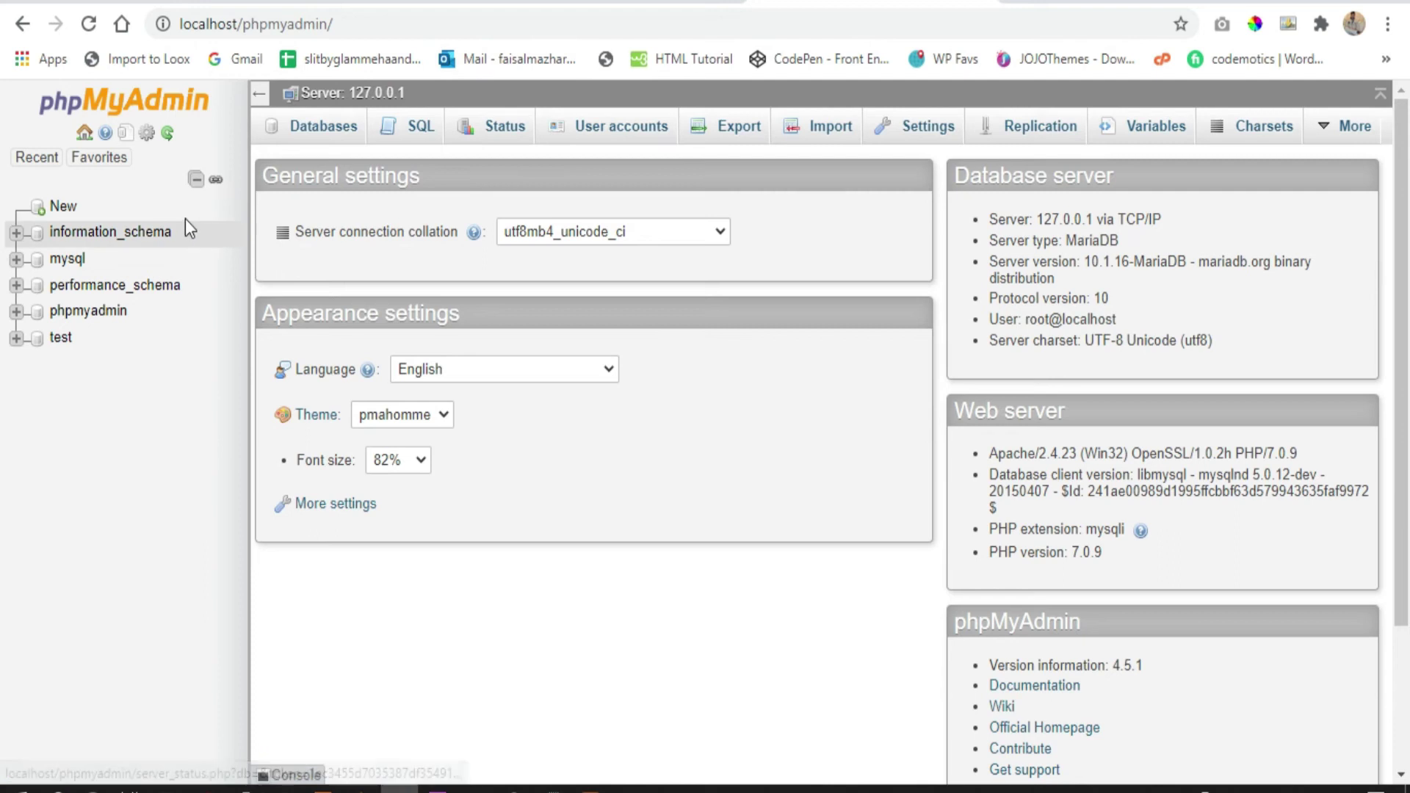
pyautogui.click(317, 134)
pyautogui.click(371, 290)
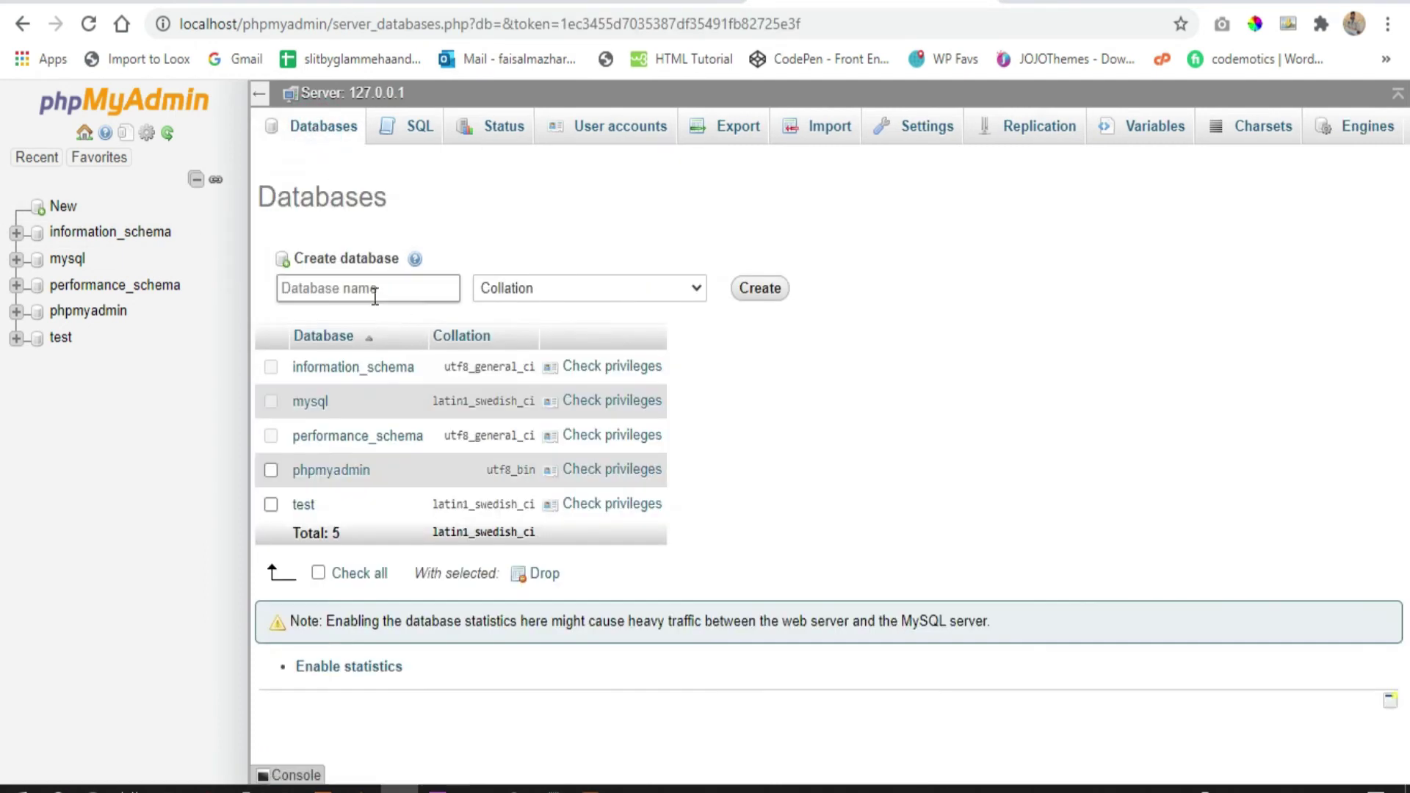
pyautogui.press('Down')
pyautogui.press('Down')
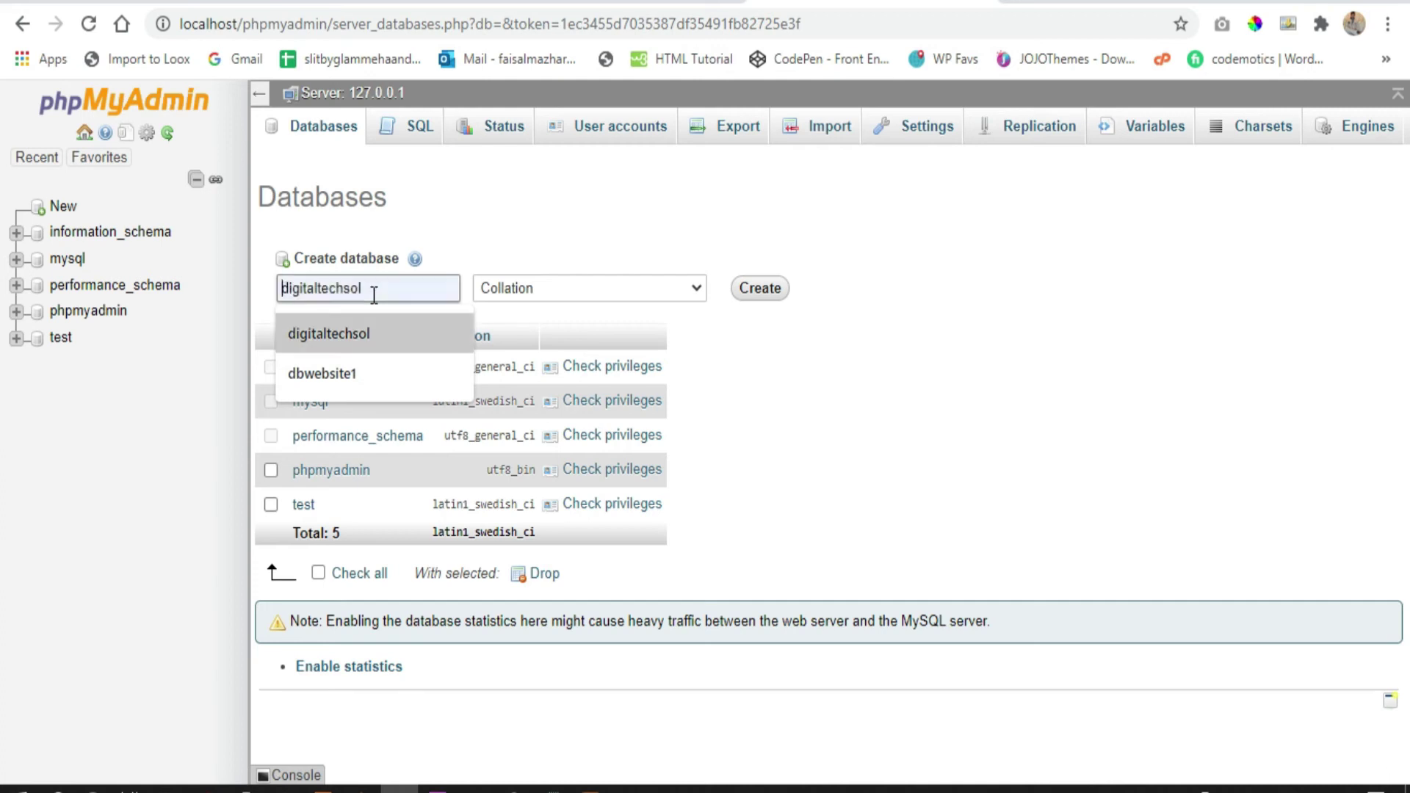
pyautogui.press('Return')
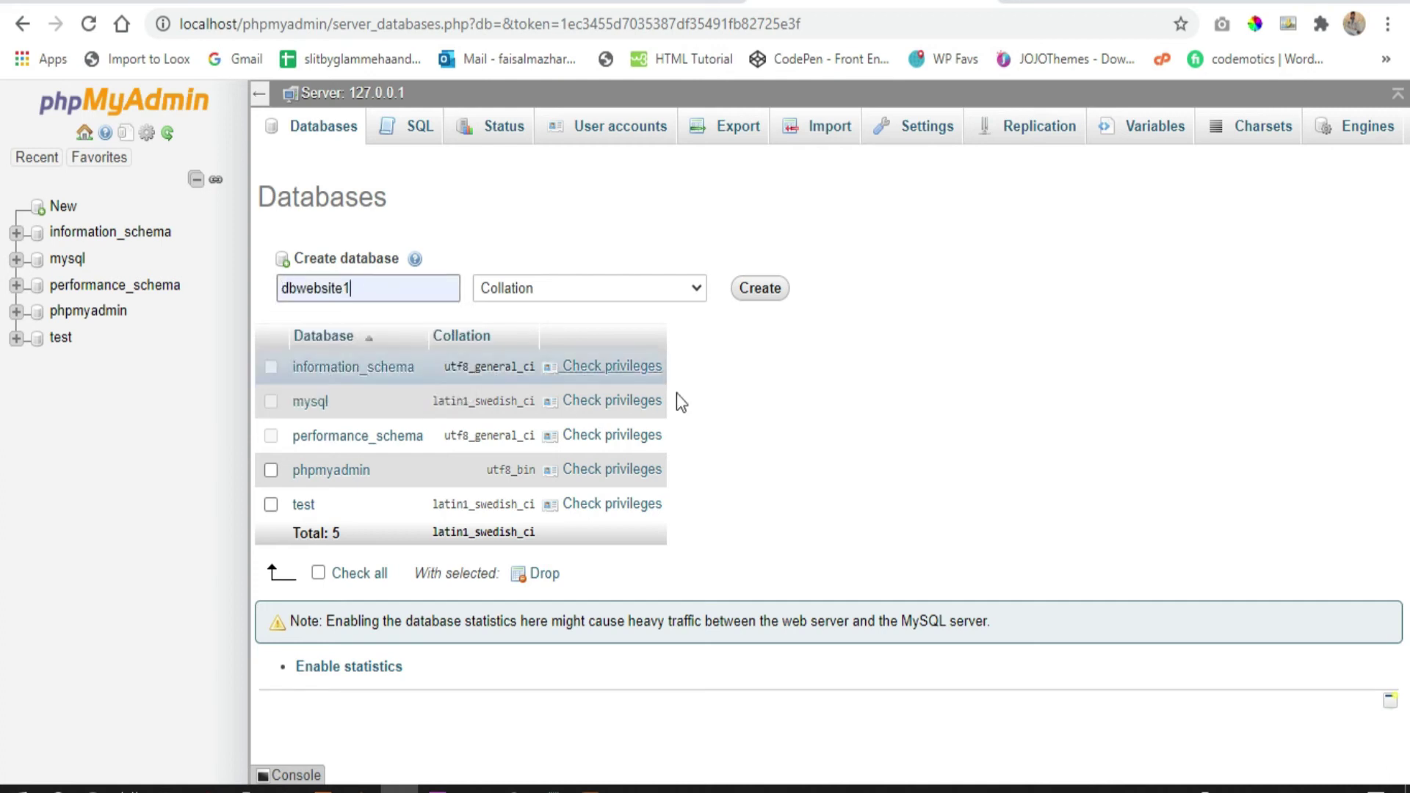
pyautogui.click(763, 296)
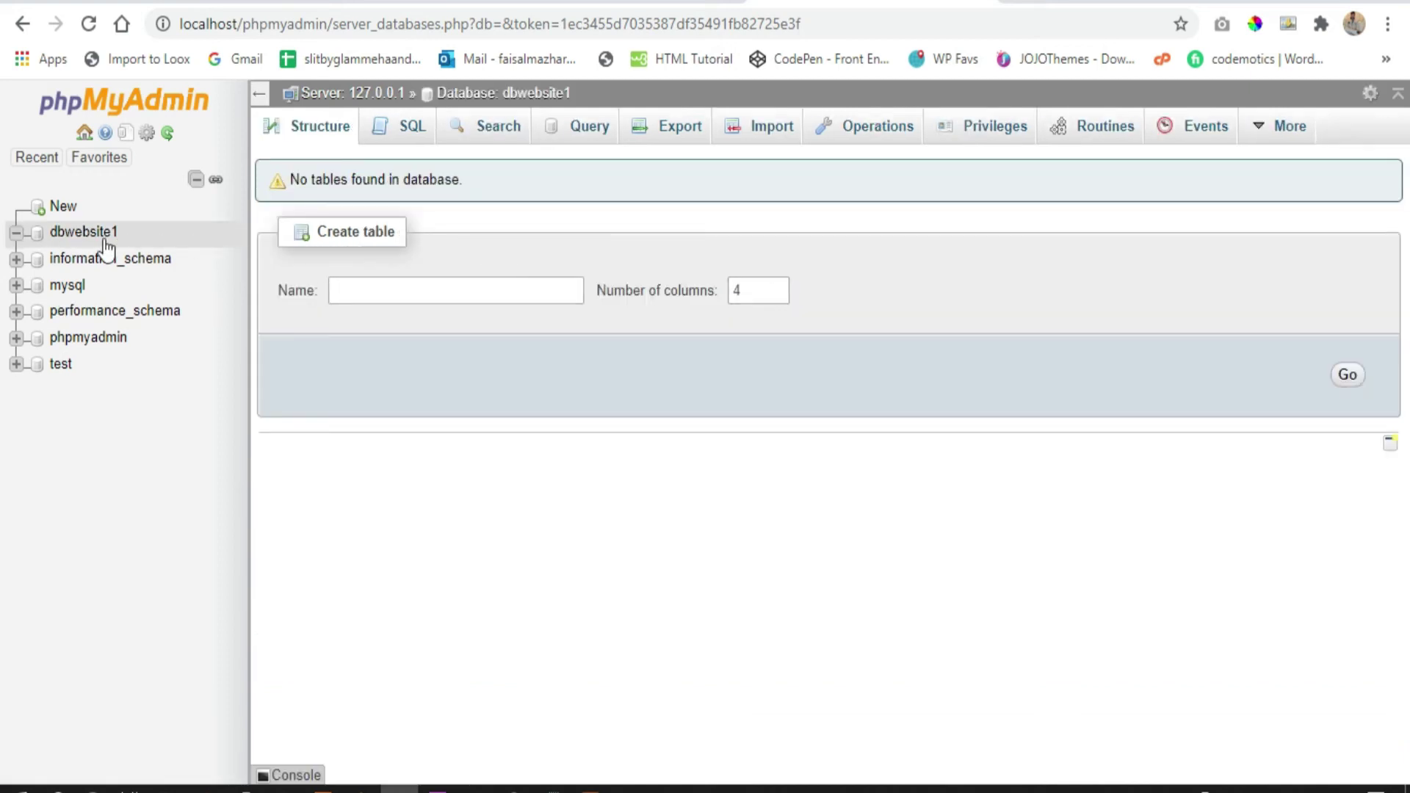
pyautogui.doubleClick(123, 230)
pyautogui.hotkey('ctrl', 'c')
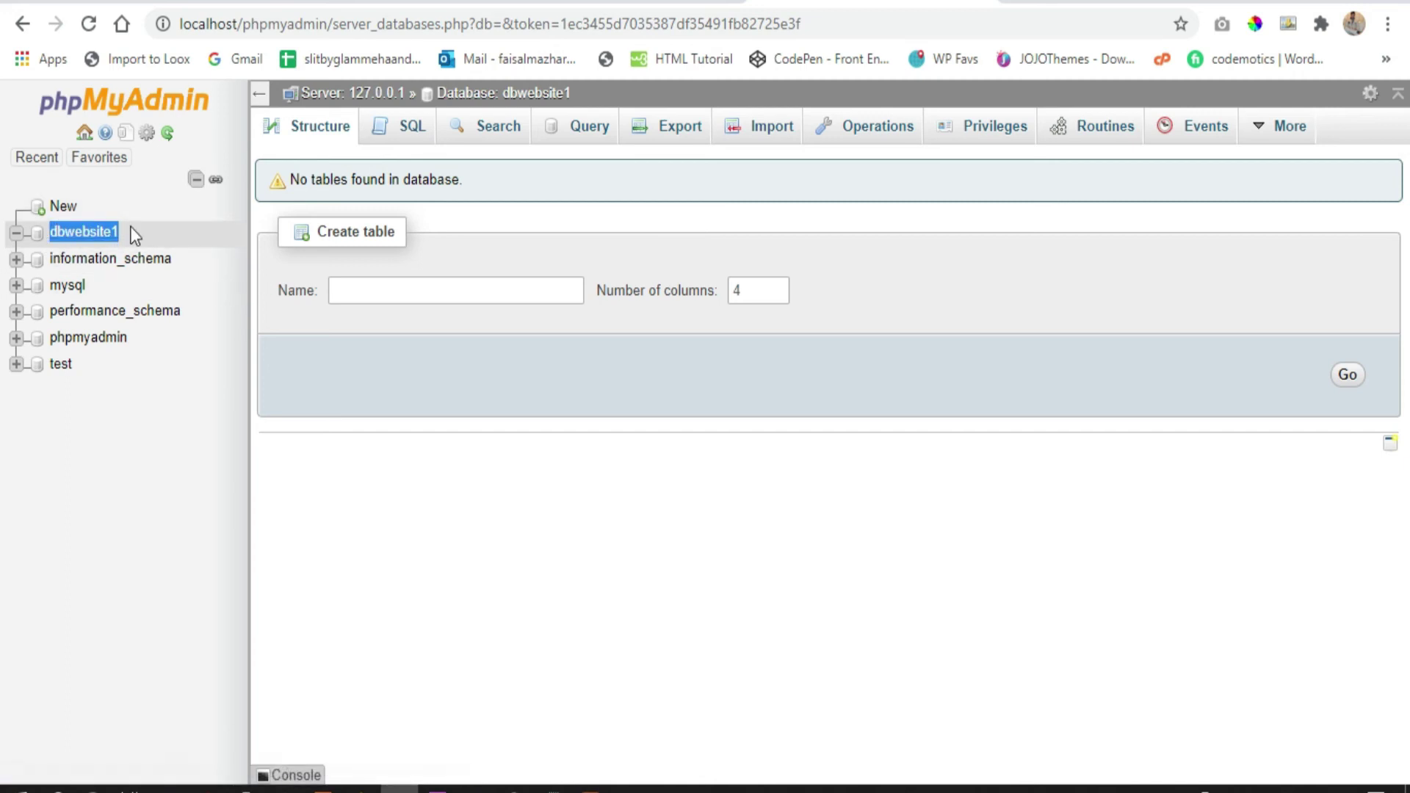
pyautogui.click(646, 7)
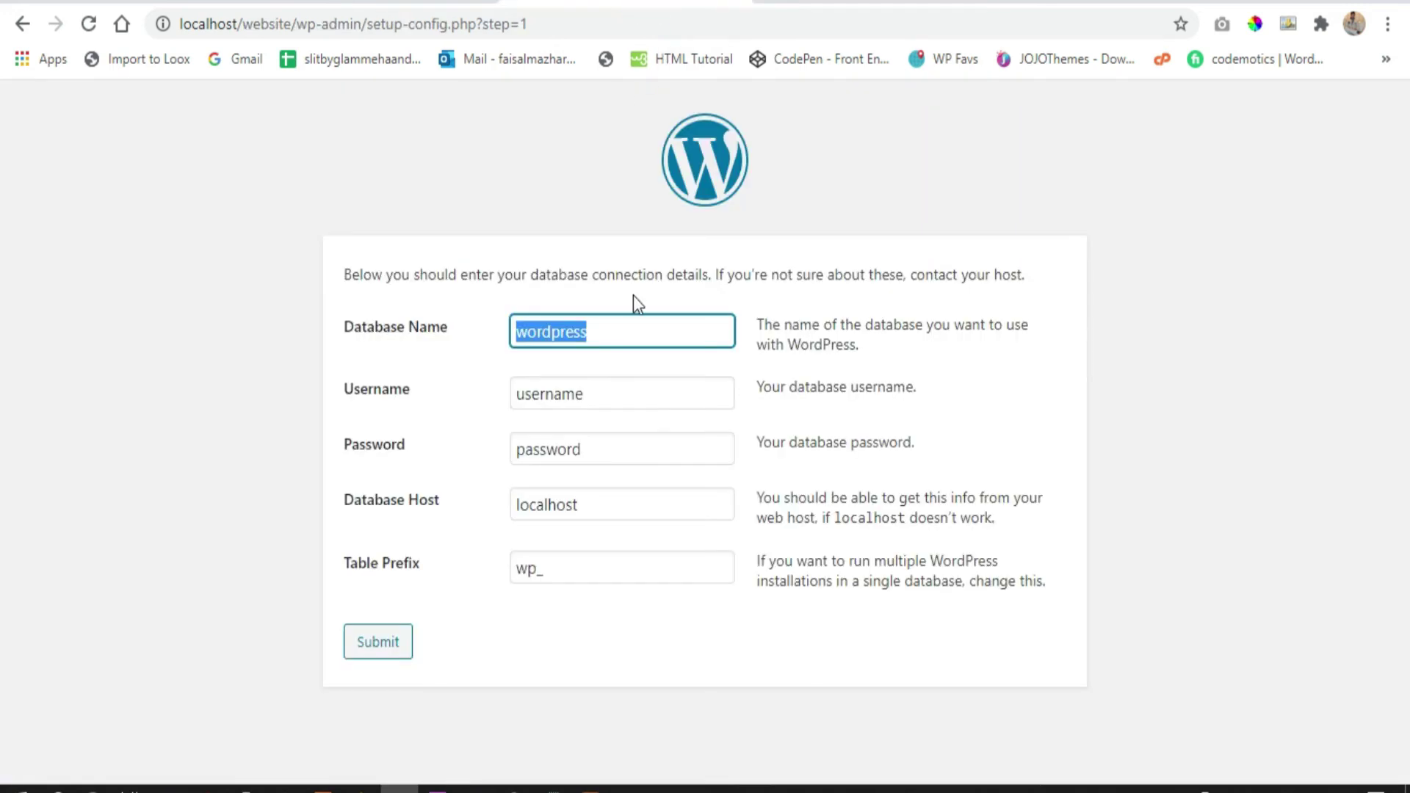
# Fill the WordPress connection form: database dbwebsite1, username root, blank password, host localhost, prefix wp_
pyautogui.hotkey('ctrl', 'v')
pyautogui.click(1195, 401)
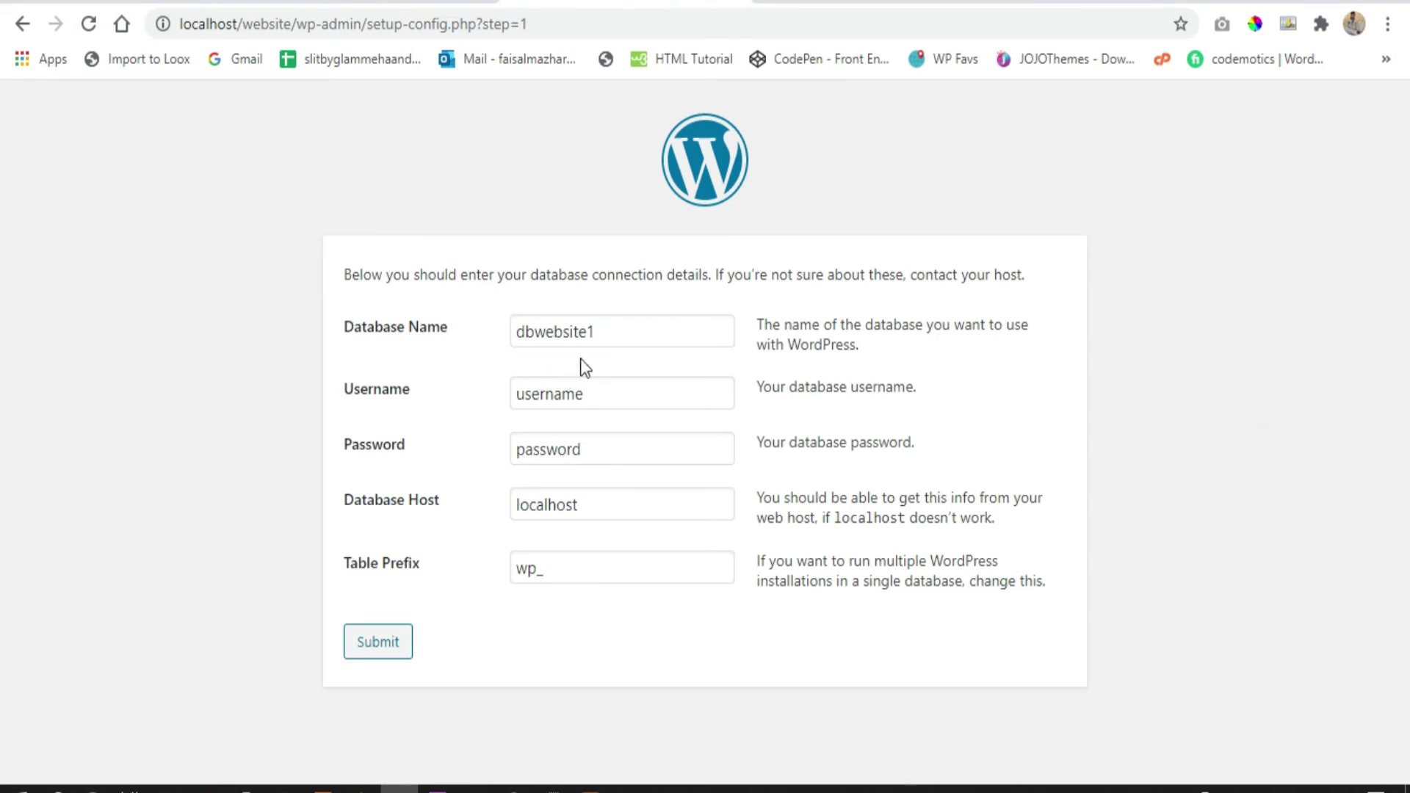
pyautogui.moveTo(614, 333); pyautogui.dragTo(520, 332)
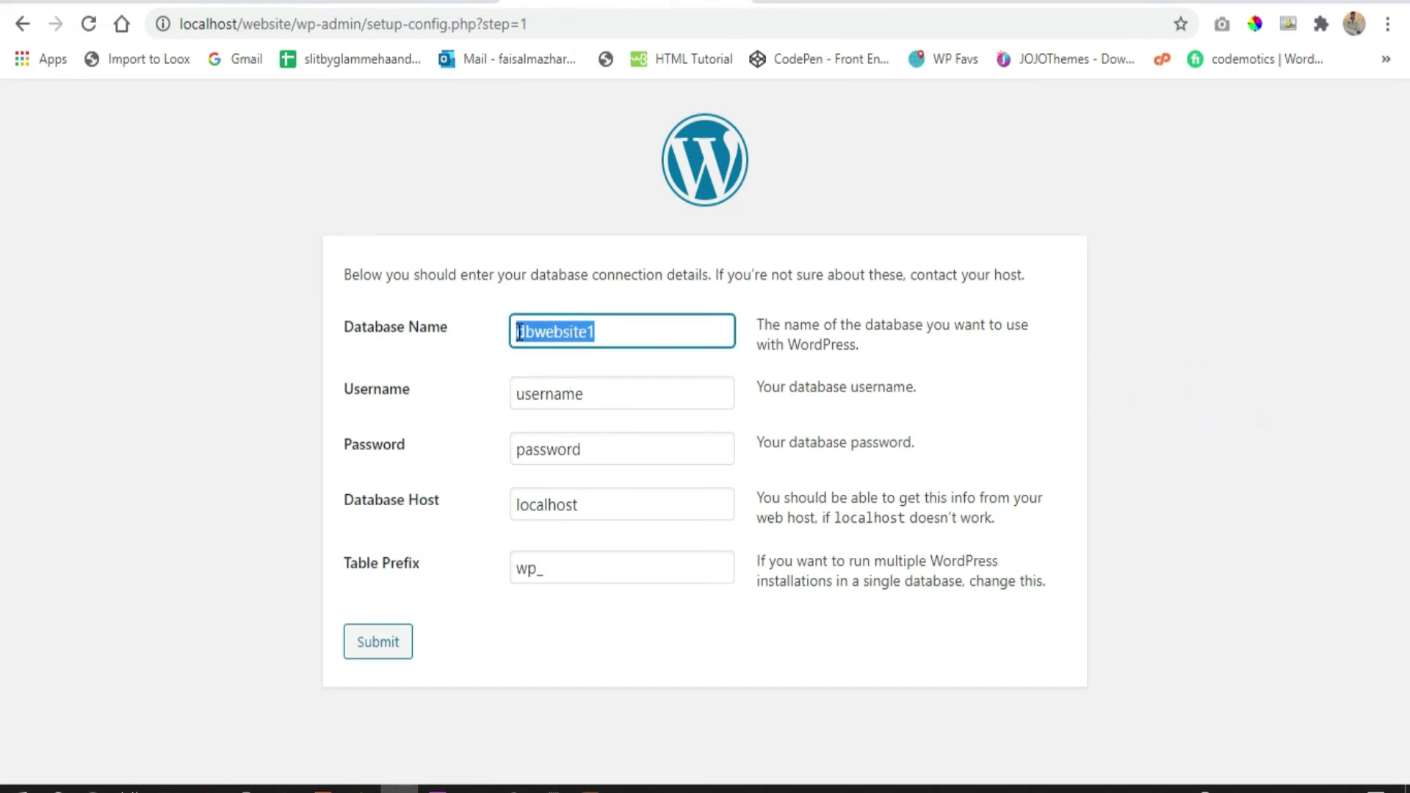
pyautogui.moveTo(592, 402); pyautogui.dragTo(478, 408)
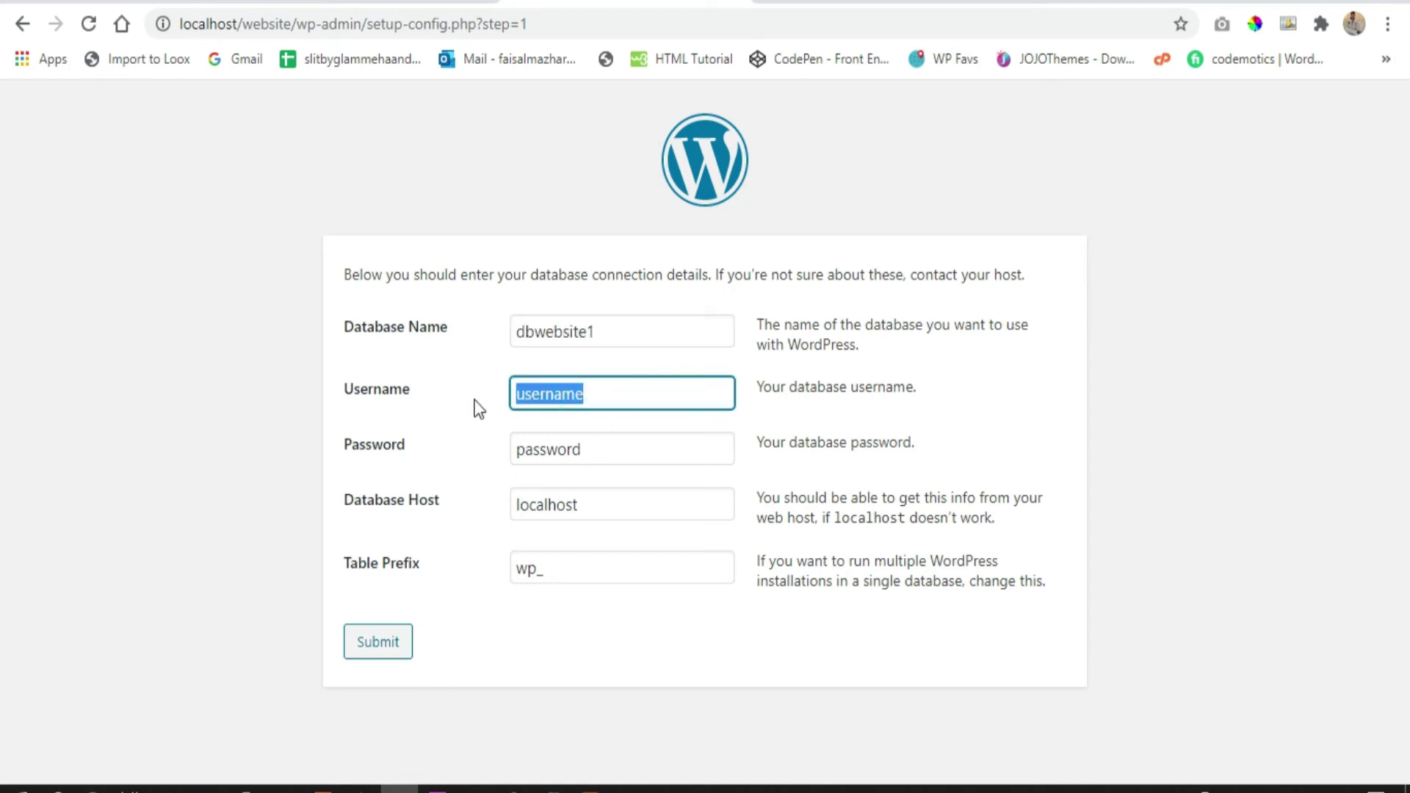
pyautogui.write('root')
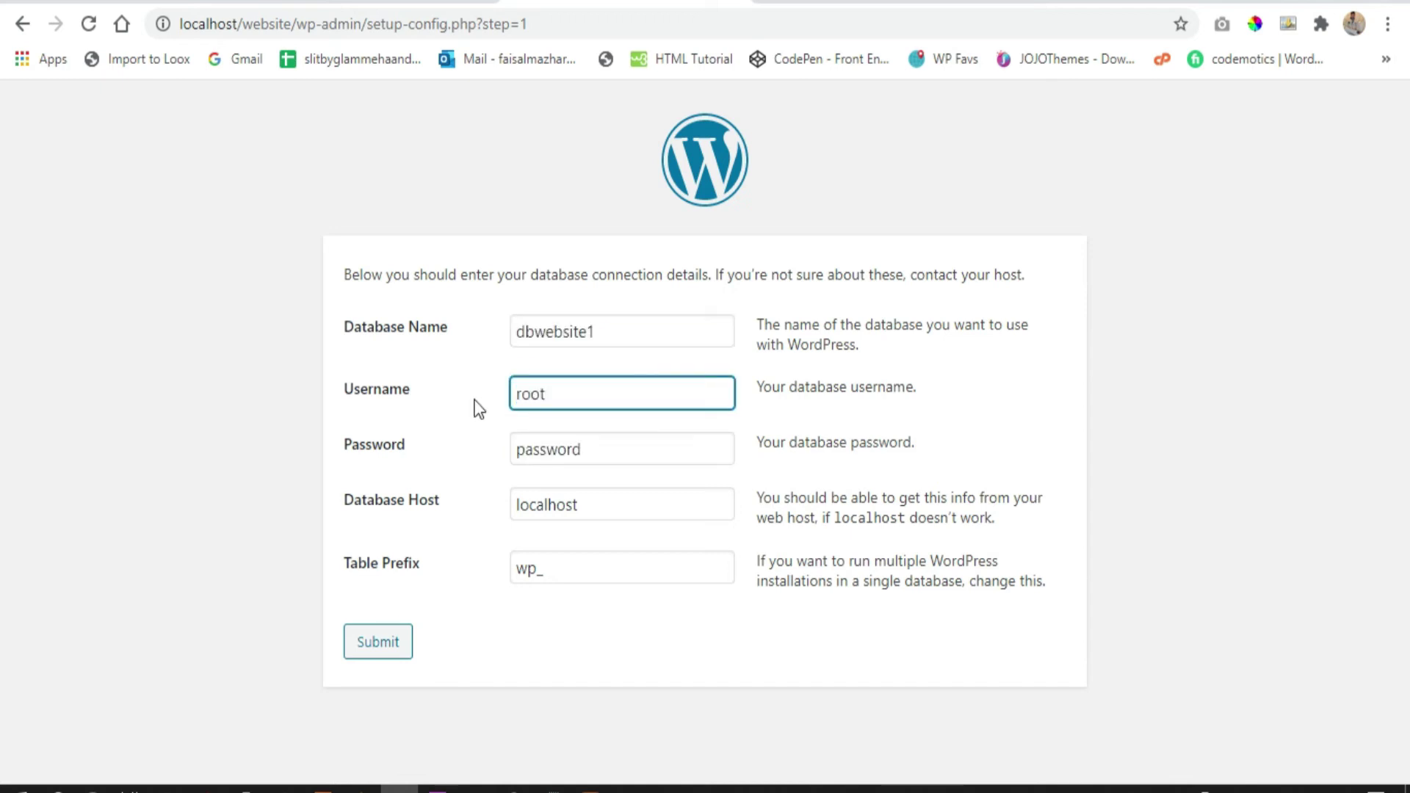
pyautogui.doubleClick(579, 456)
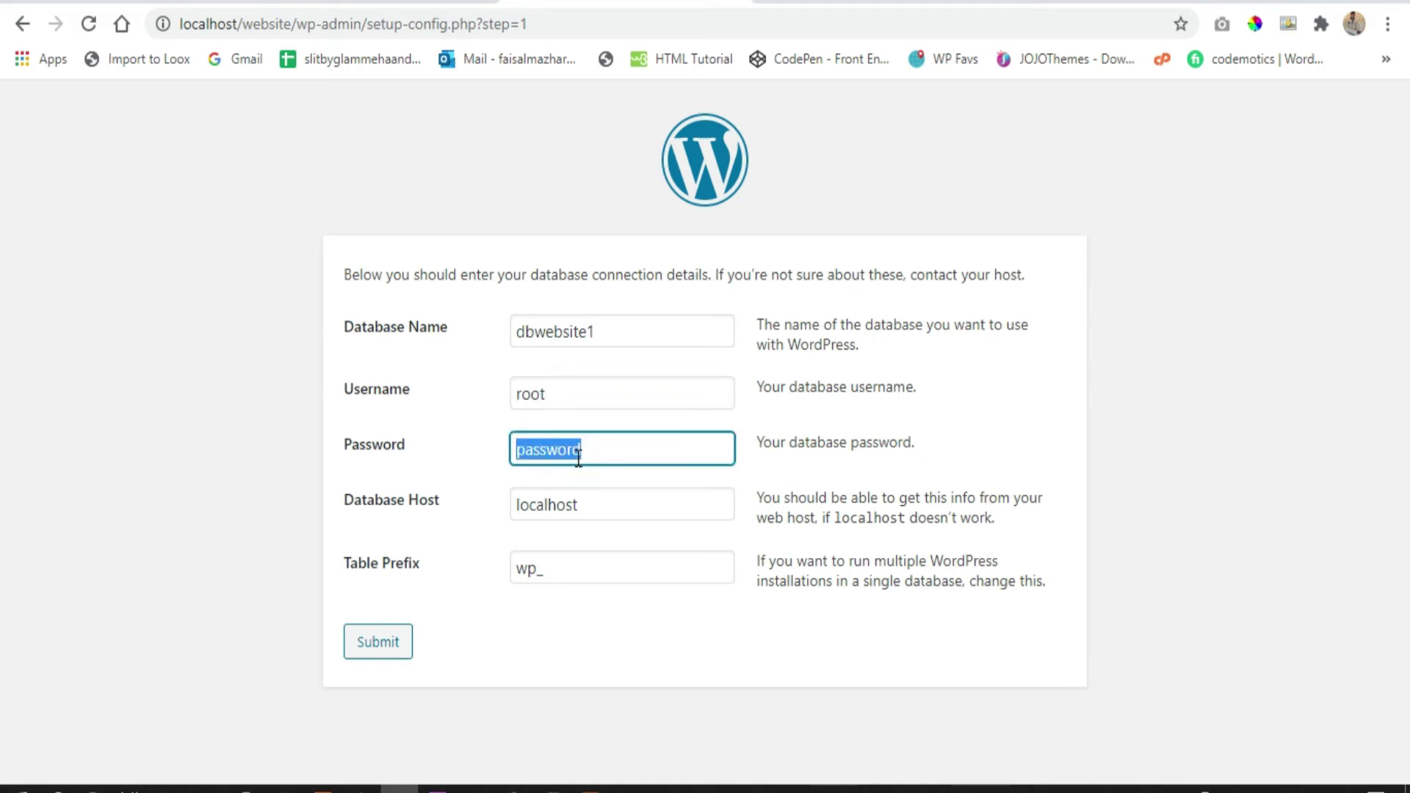
pyautogui.press('BackSpace')
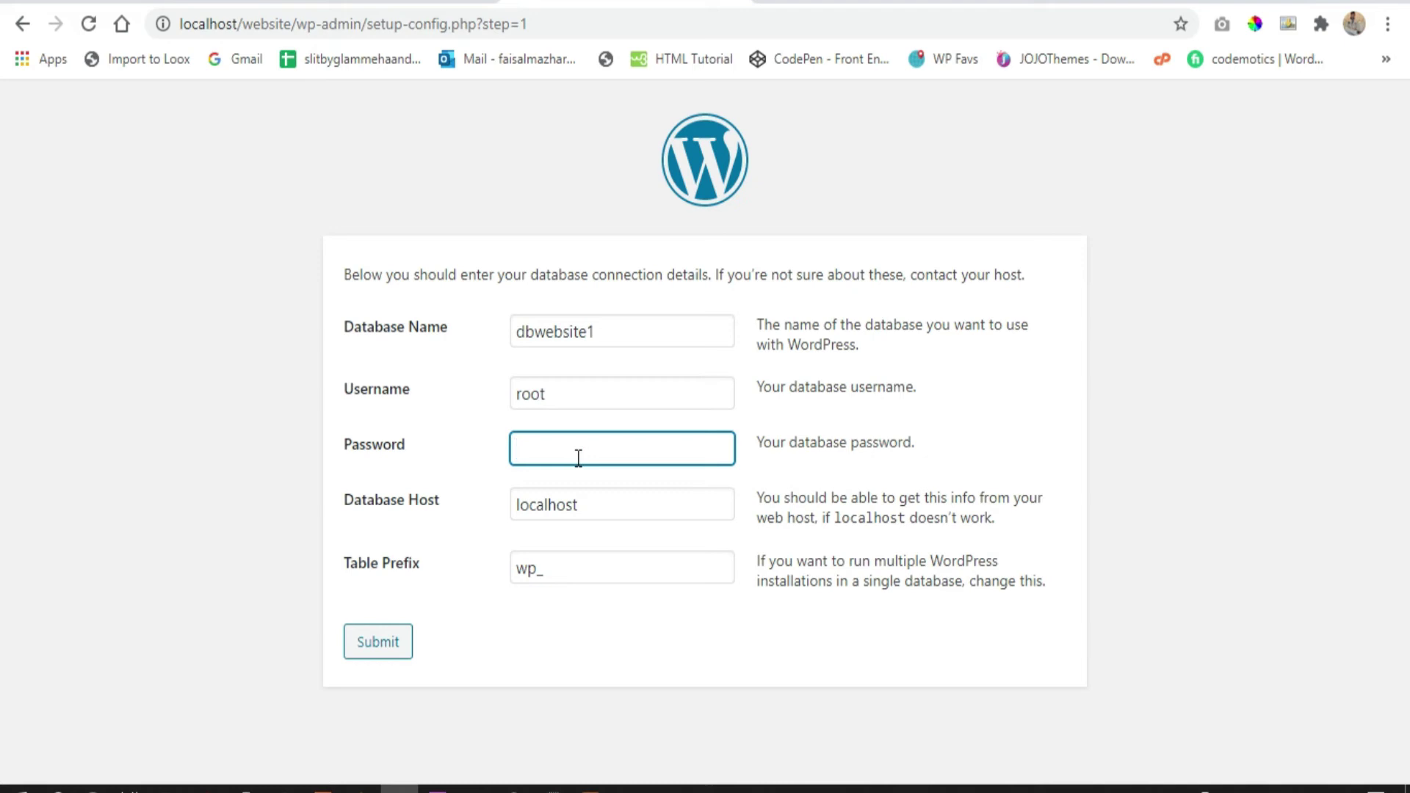
pyautogui.click(1134, 482)
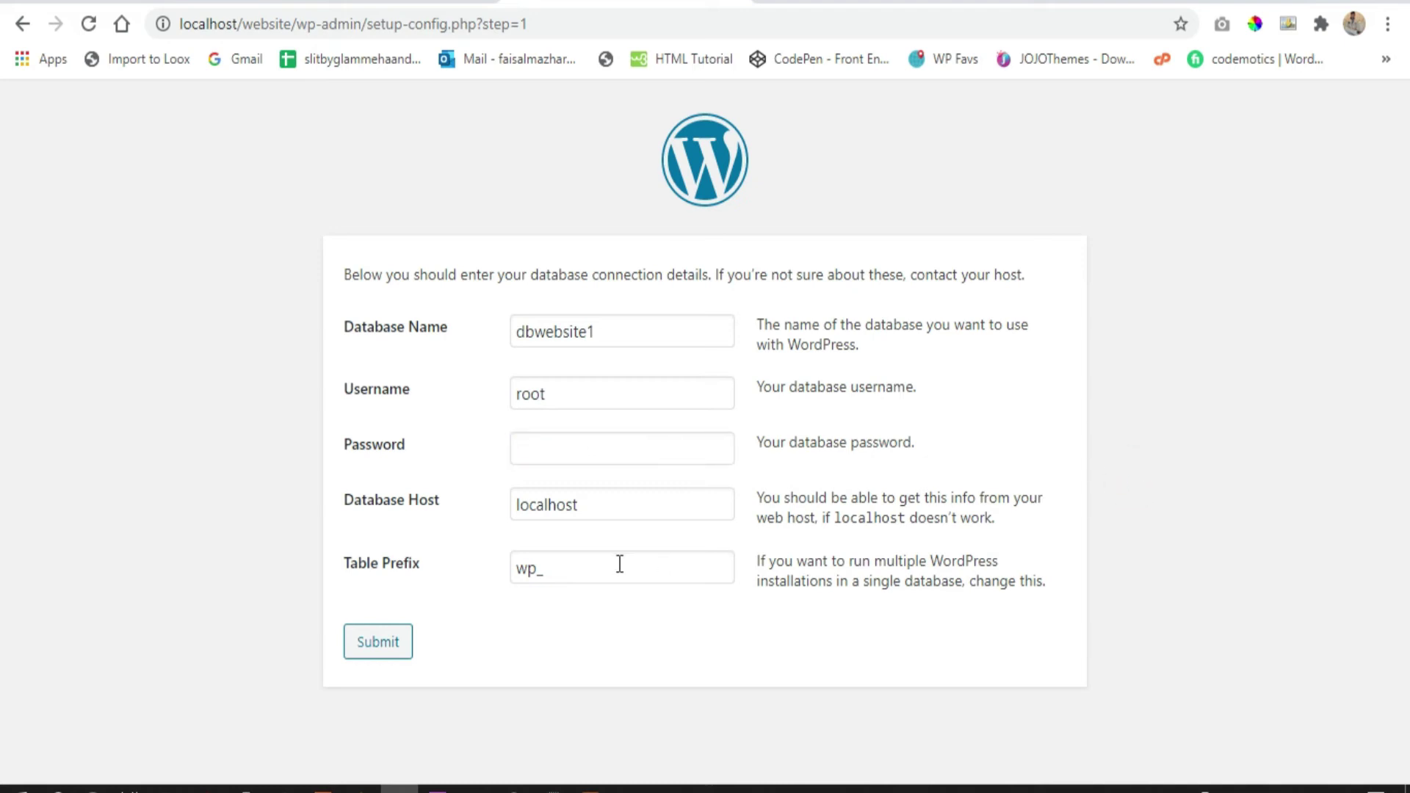
pyautogui.moveTo(443, 504); pyautogui.dragTo(378, 519)
pyautogui.doubleClick(591, 505)
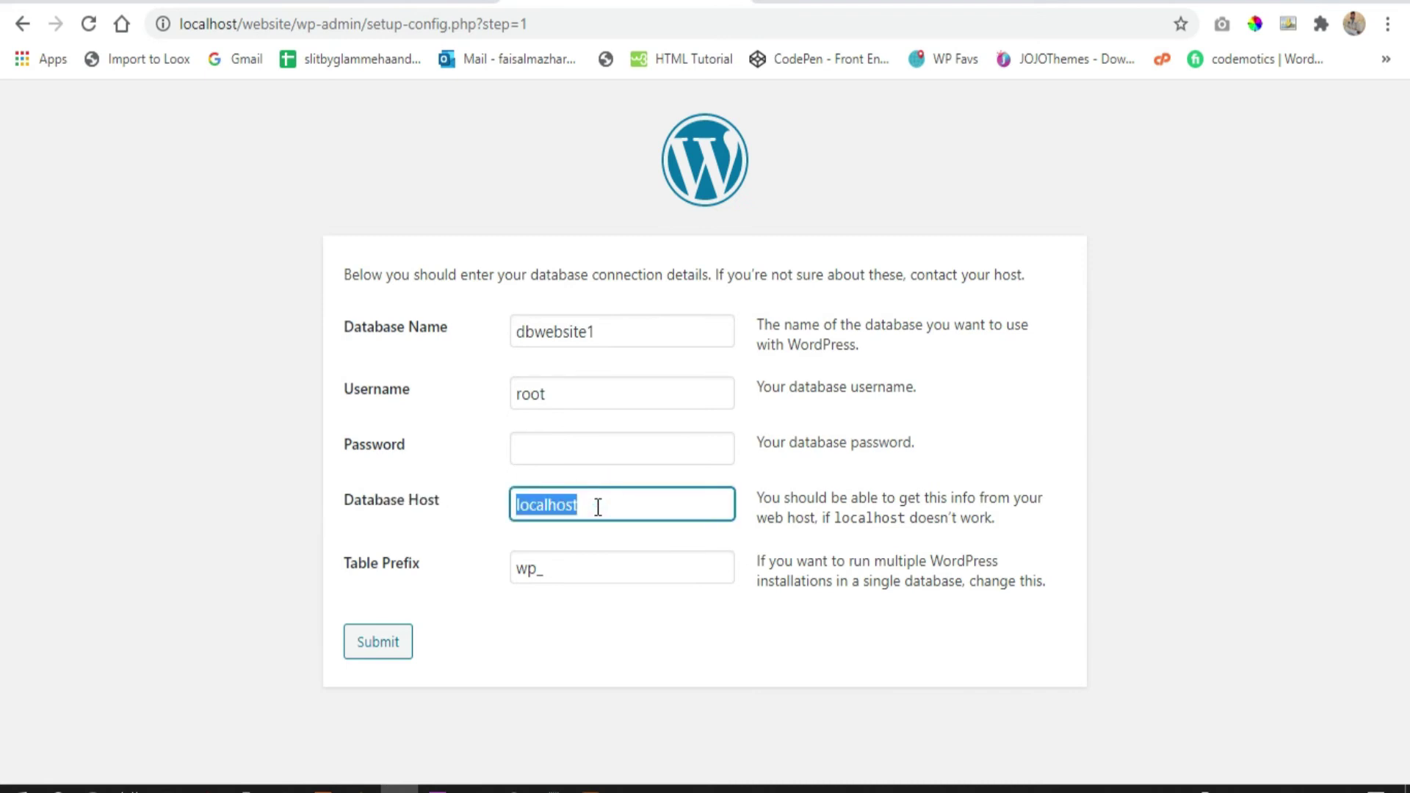
pyautogui.click(314, 304)
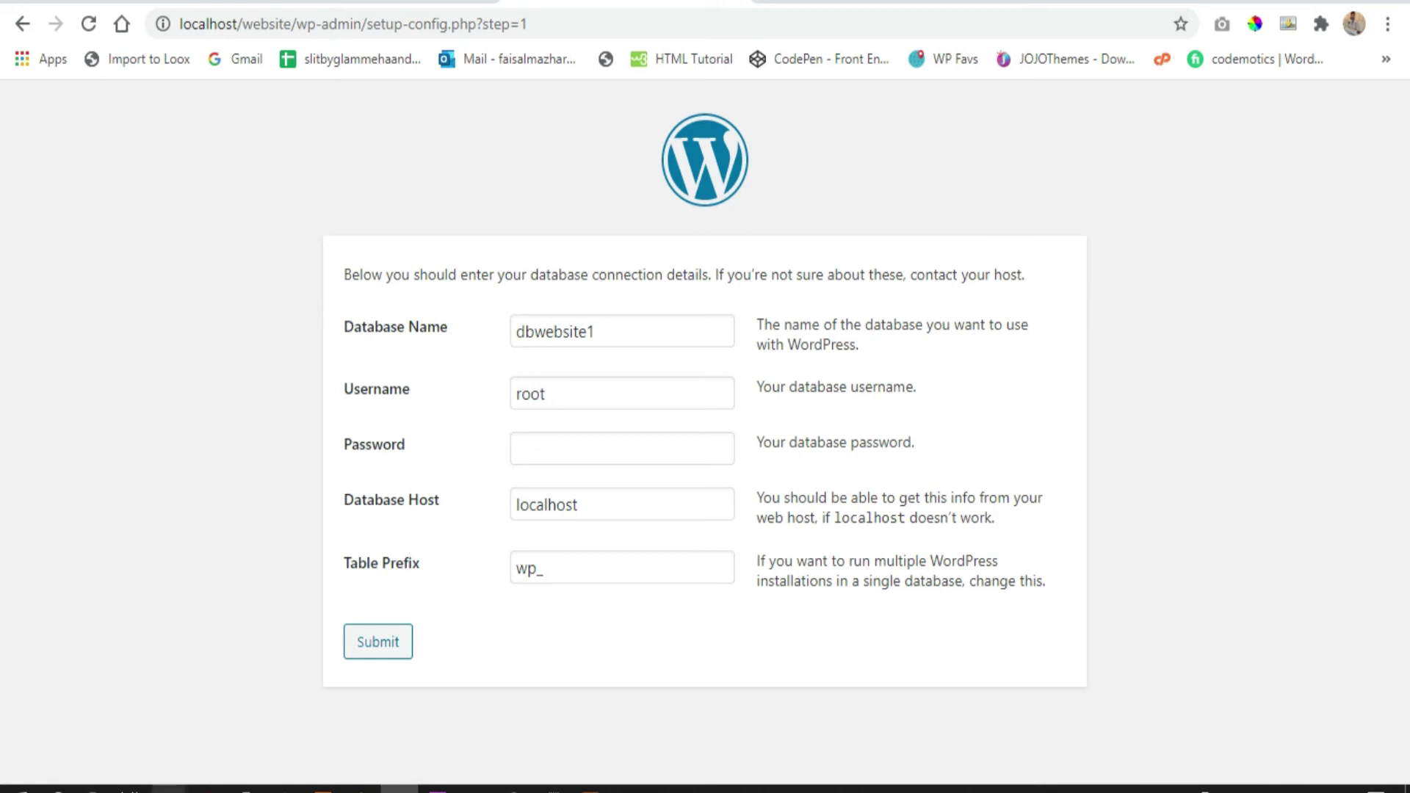
# Open wp-config-sample.php from the website folder with Edit with Notepad++
pyautogui.moveTo(169, 787)
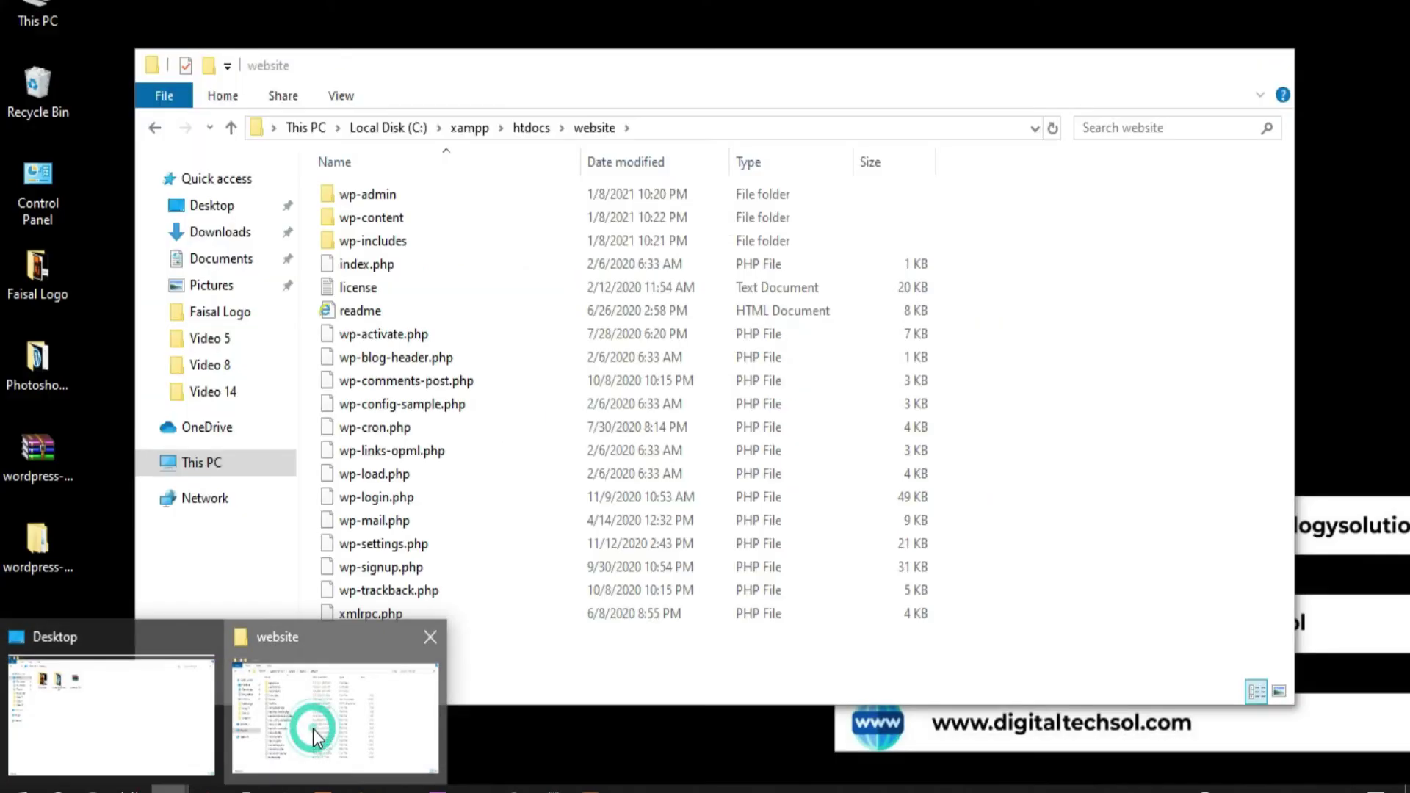
pyautogui.click(313, 728)
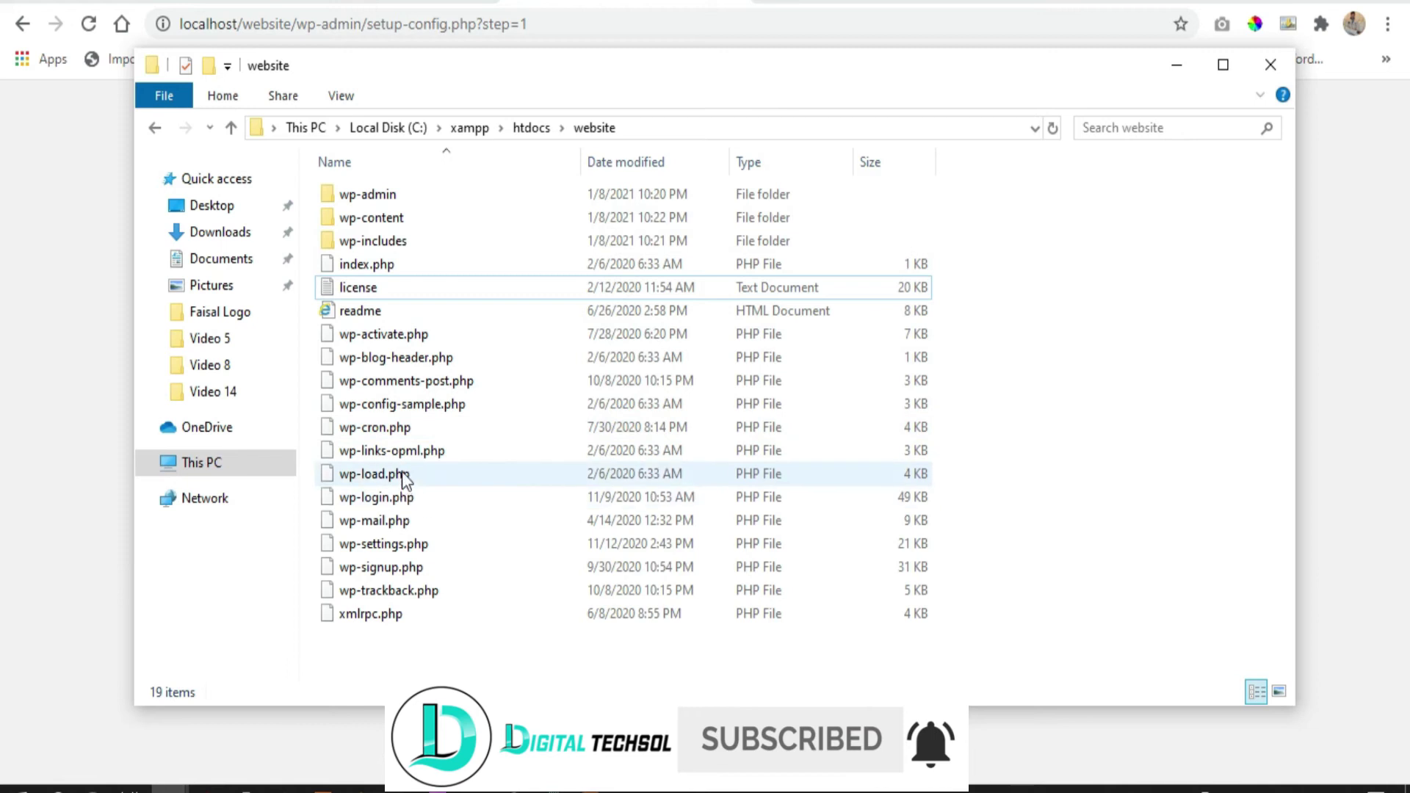
pyautogui.click(386, 406)
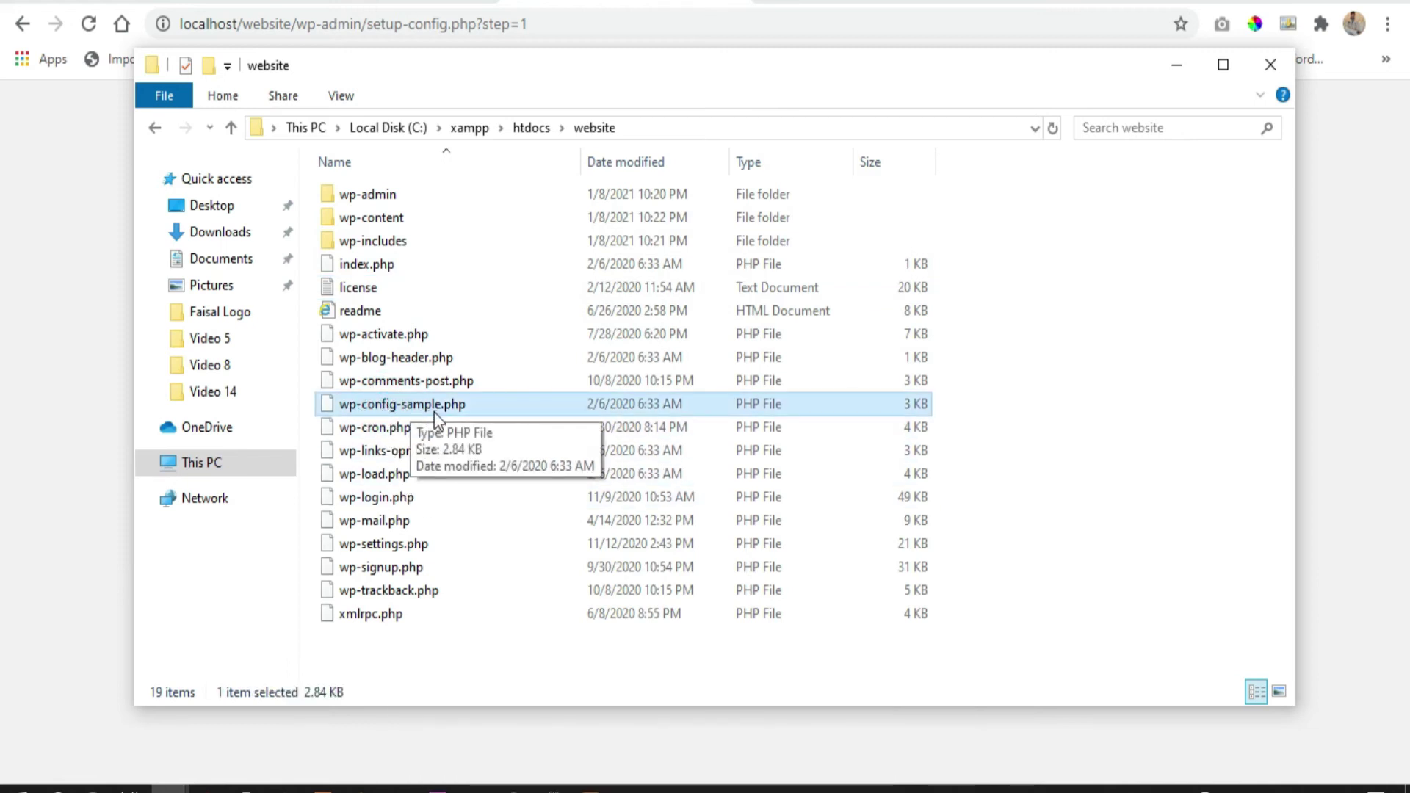
pyautogui.rightClick(452, 409)
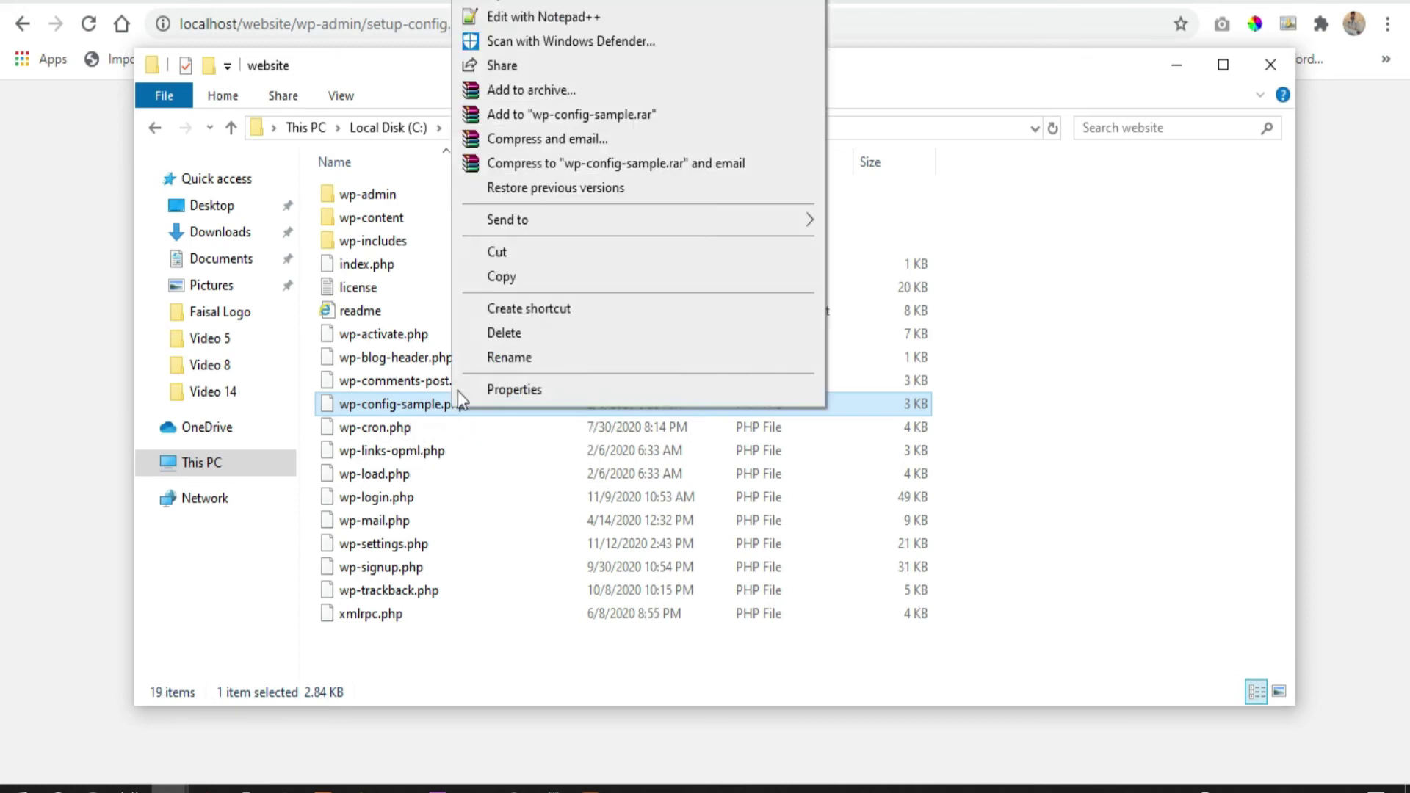
pyautogui.click(520, 18)
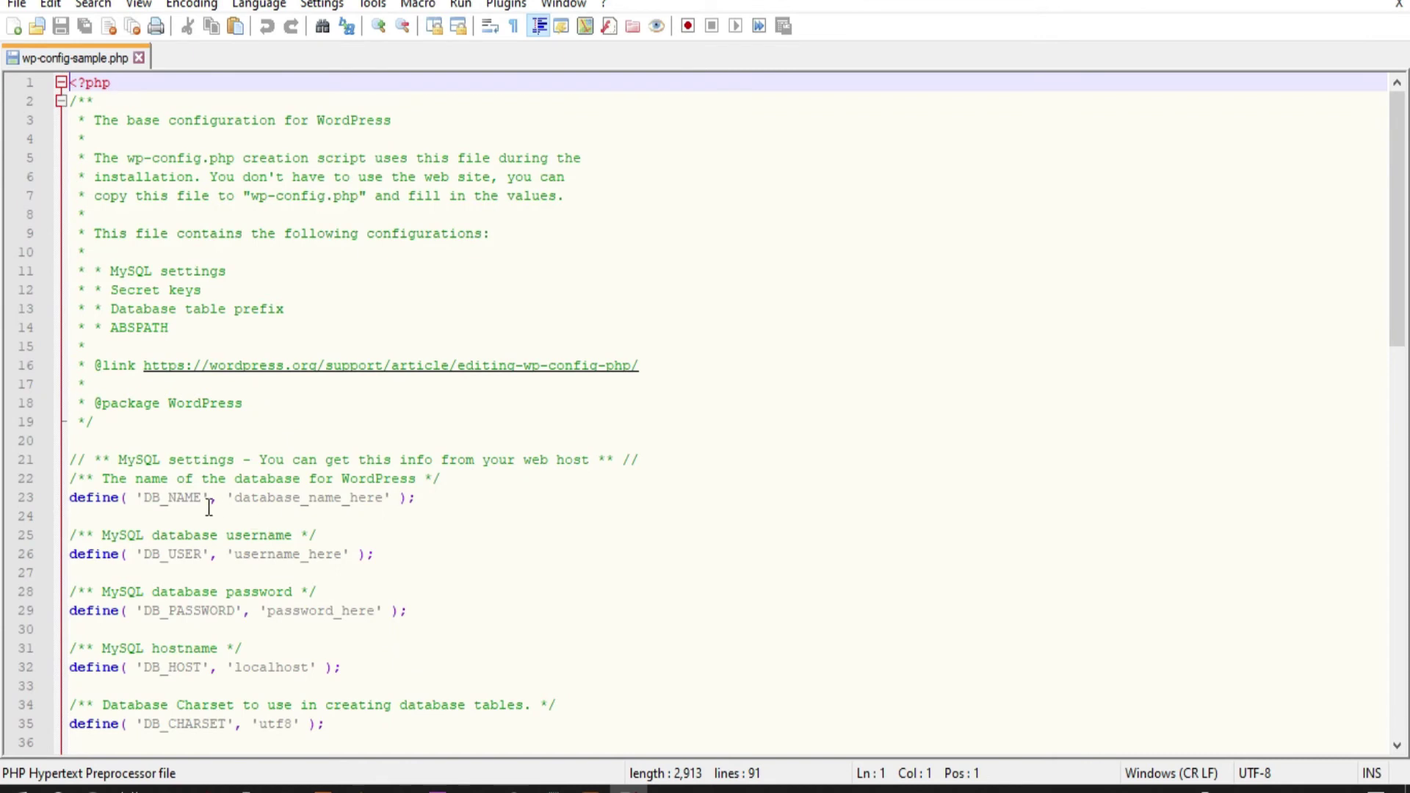
# Copy dbwebsite1 from the setup form and replace the database_name_here placeholder on line 23
pyautogui.scroll(-3, 209, 506)
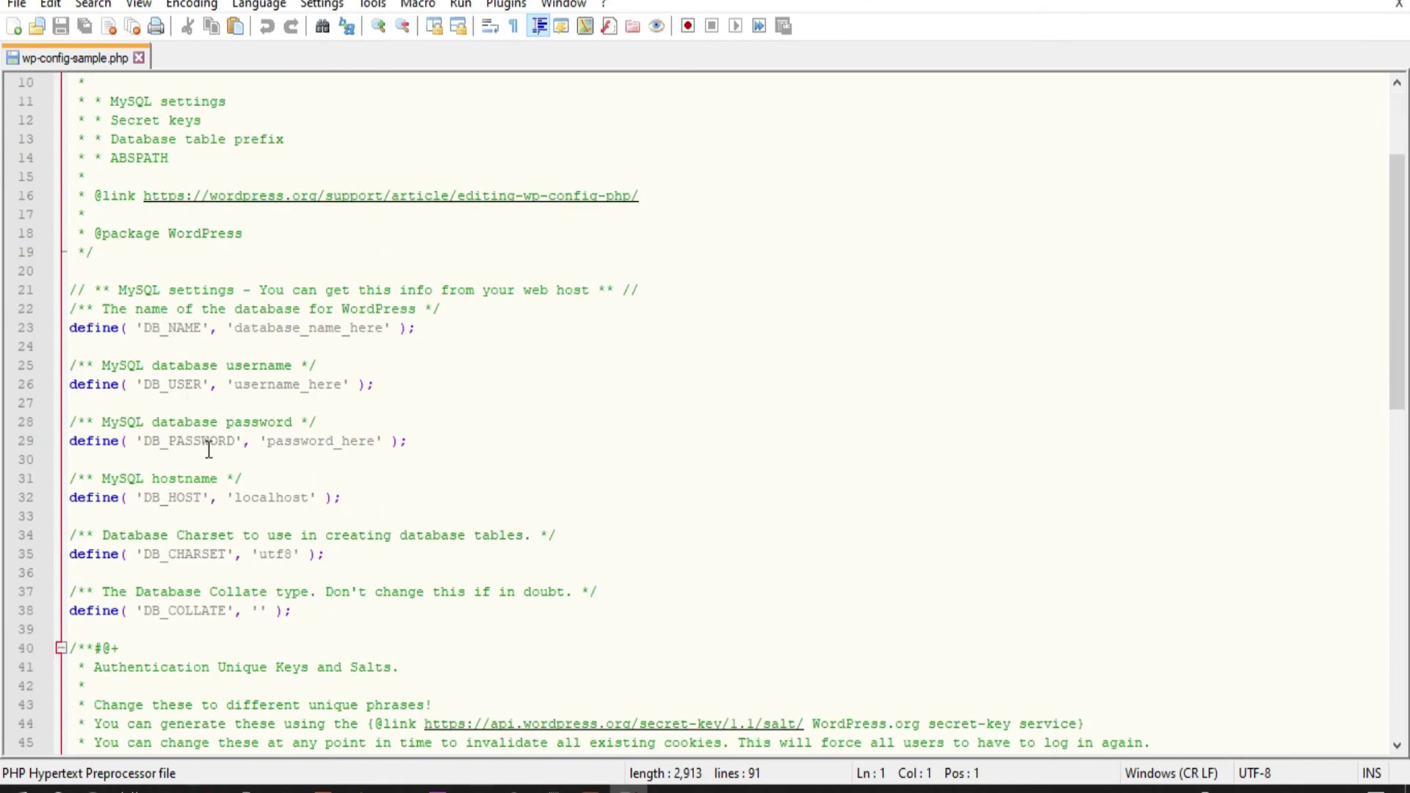
pyautogui.click(396, 789)
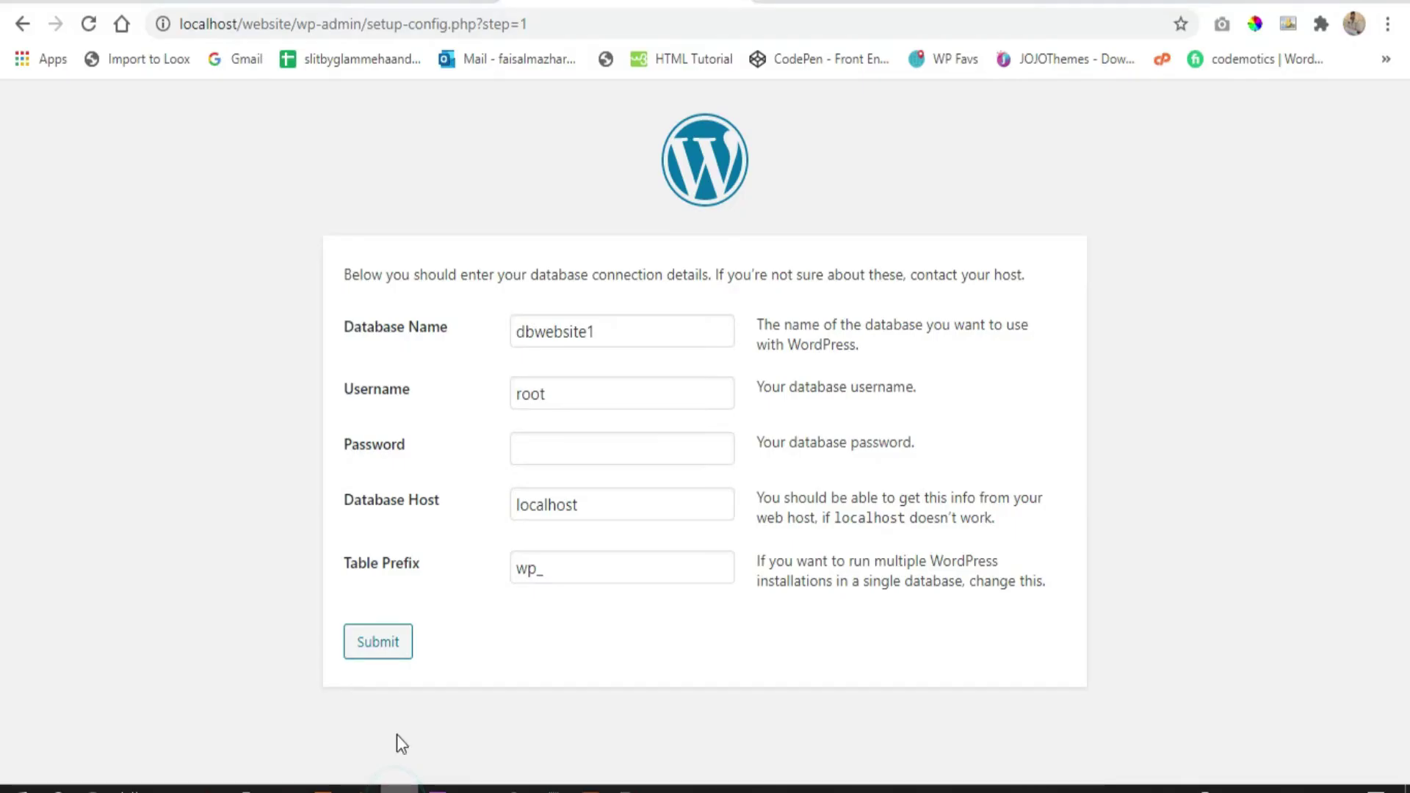
pyautogui.doubleClick(604, 330)
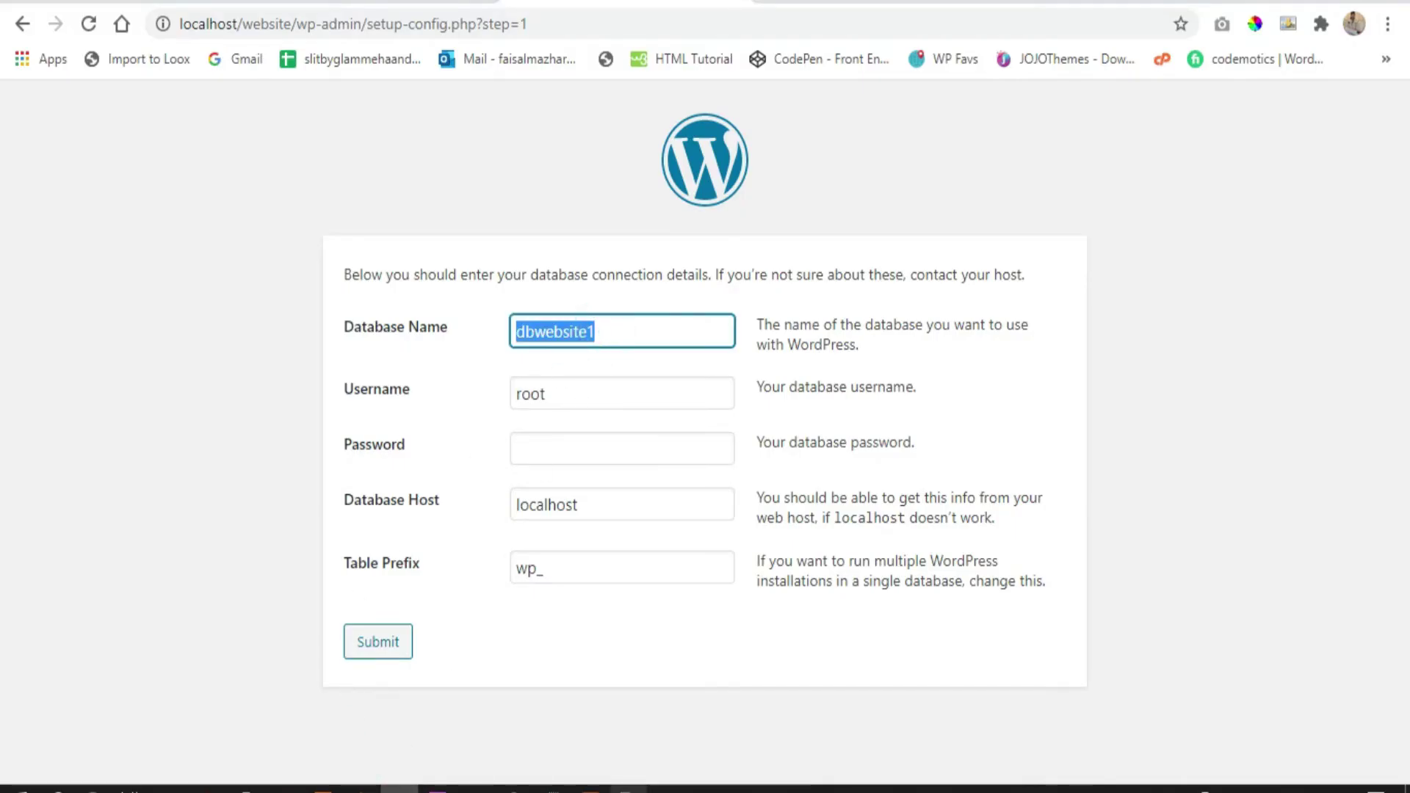
pyautogui.moveTo(627, 789)
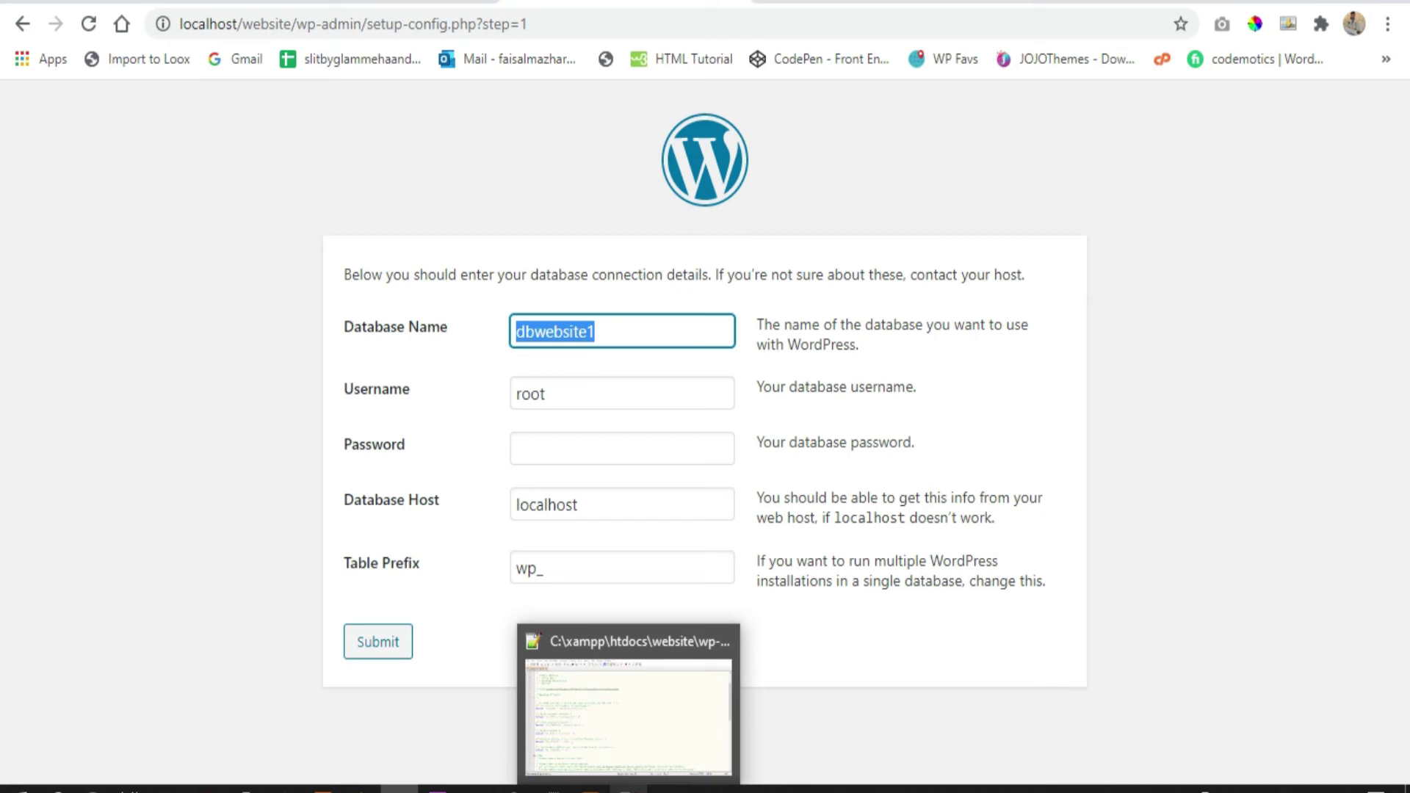
pyautogui.click(624, 683)
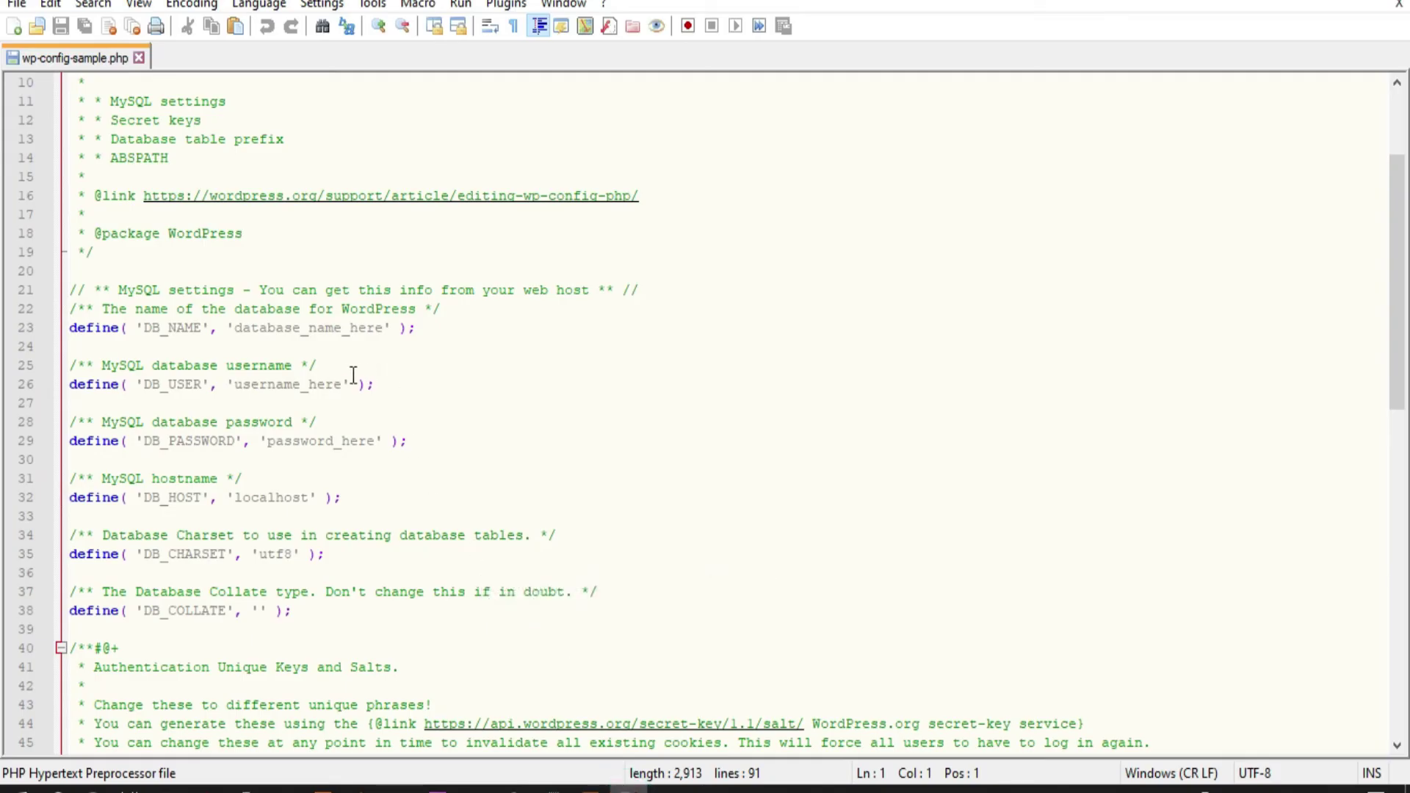
pyautogui.moveTo(386, 327); pyautogui.dragTo(233, 328)
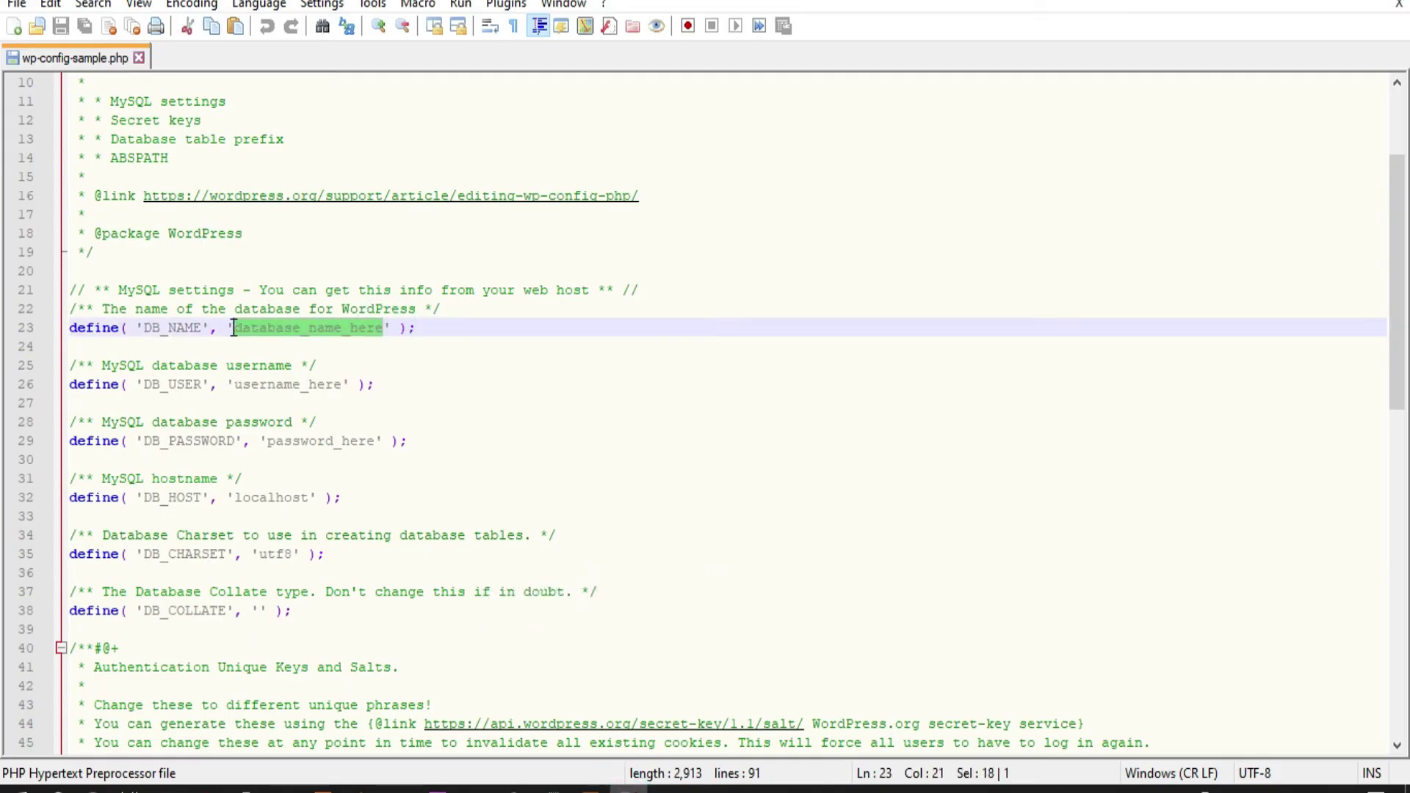
pyautogui.click(403, 343)
# Set DB_USER to root and clear the password_here placeholder, leaving DB_PASSWORD empty
pyautogui.click(338, 393)
pyautogui.moveTo(338, 393); pyautogui.dragTo(235, 384)
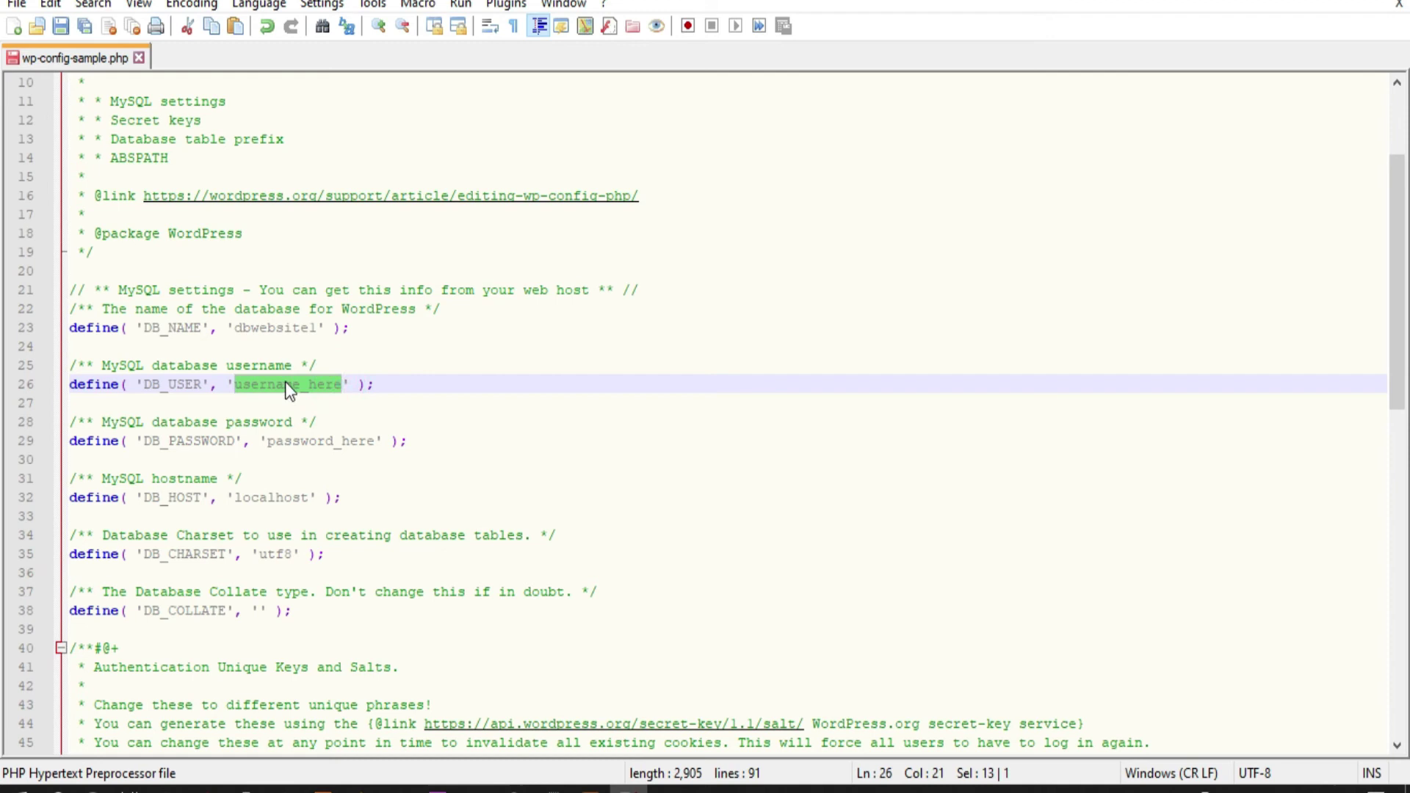
pyautogui.write('root')
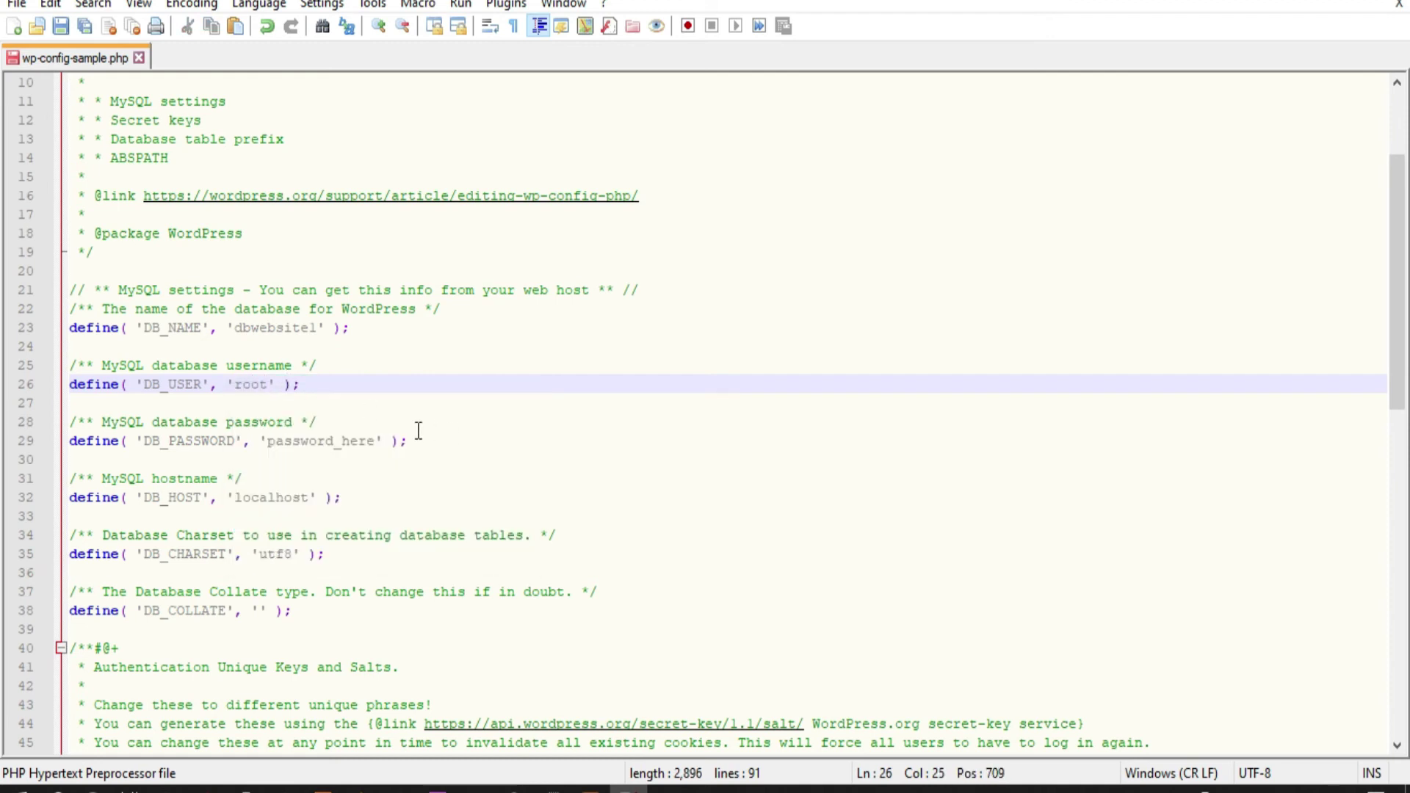
pyautogui.click(376, 441)
pyautogui.moveTo(377, 440); pyautogui.dragTo(269, 444)
pyautogui.press('BackSpace')
pyautogui.click(367, 437)
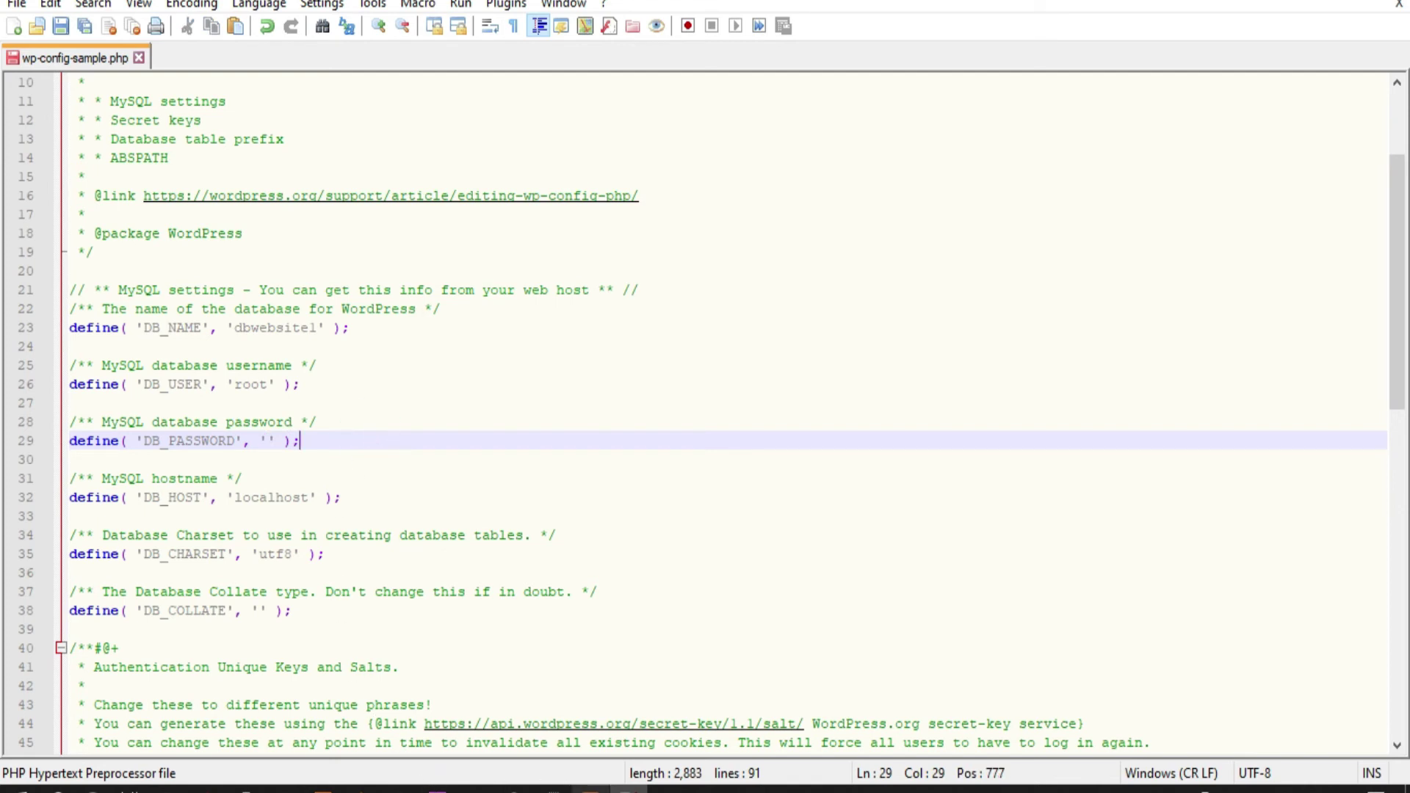
# Confirm DB_HOST is localhost, then save the config file with Ctrl+S and close it
pyautogui.moveTo(589, 789)
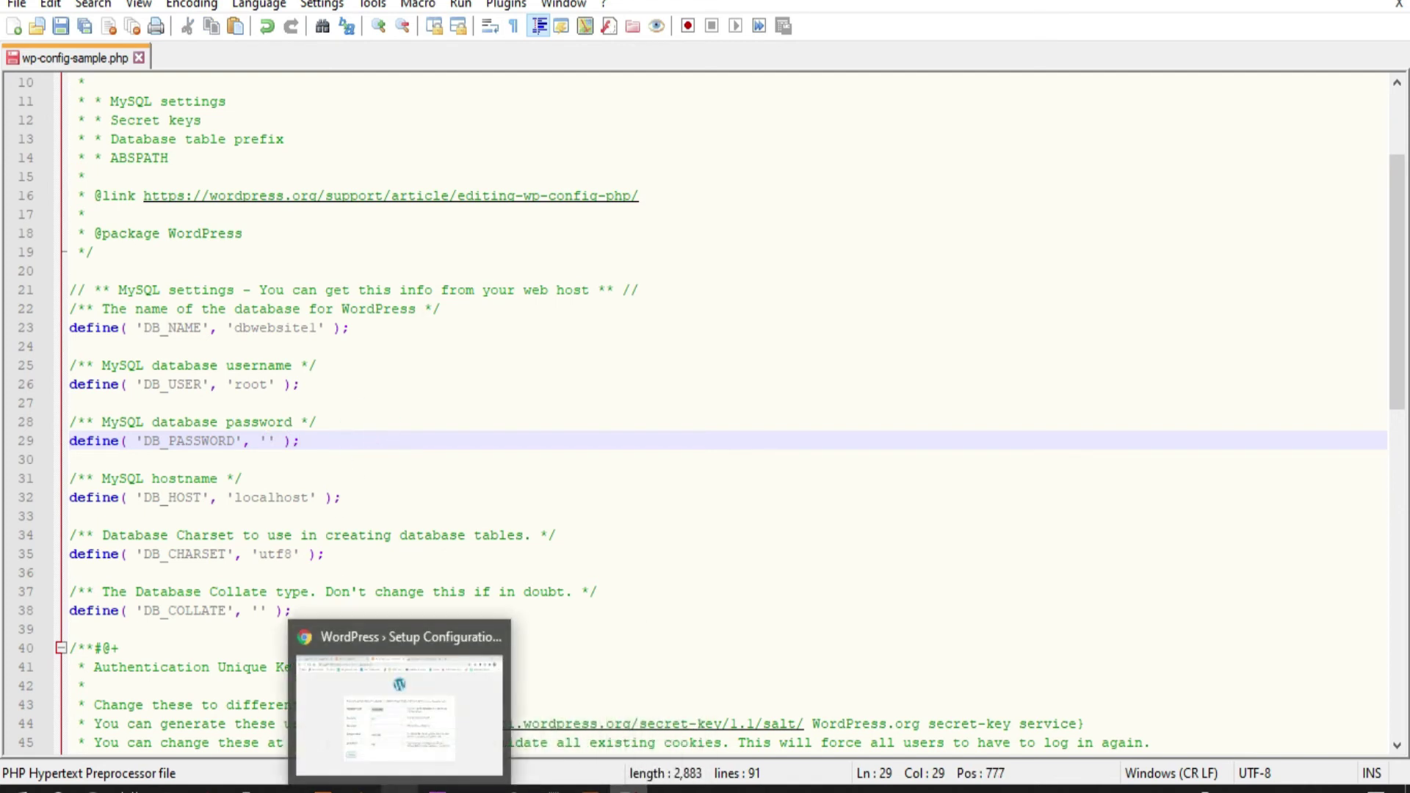
pyautogui.click(387, 787)
pyautogui.doubleClick(596, 506)
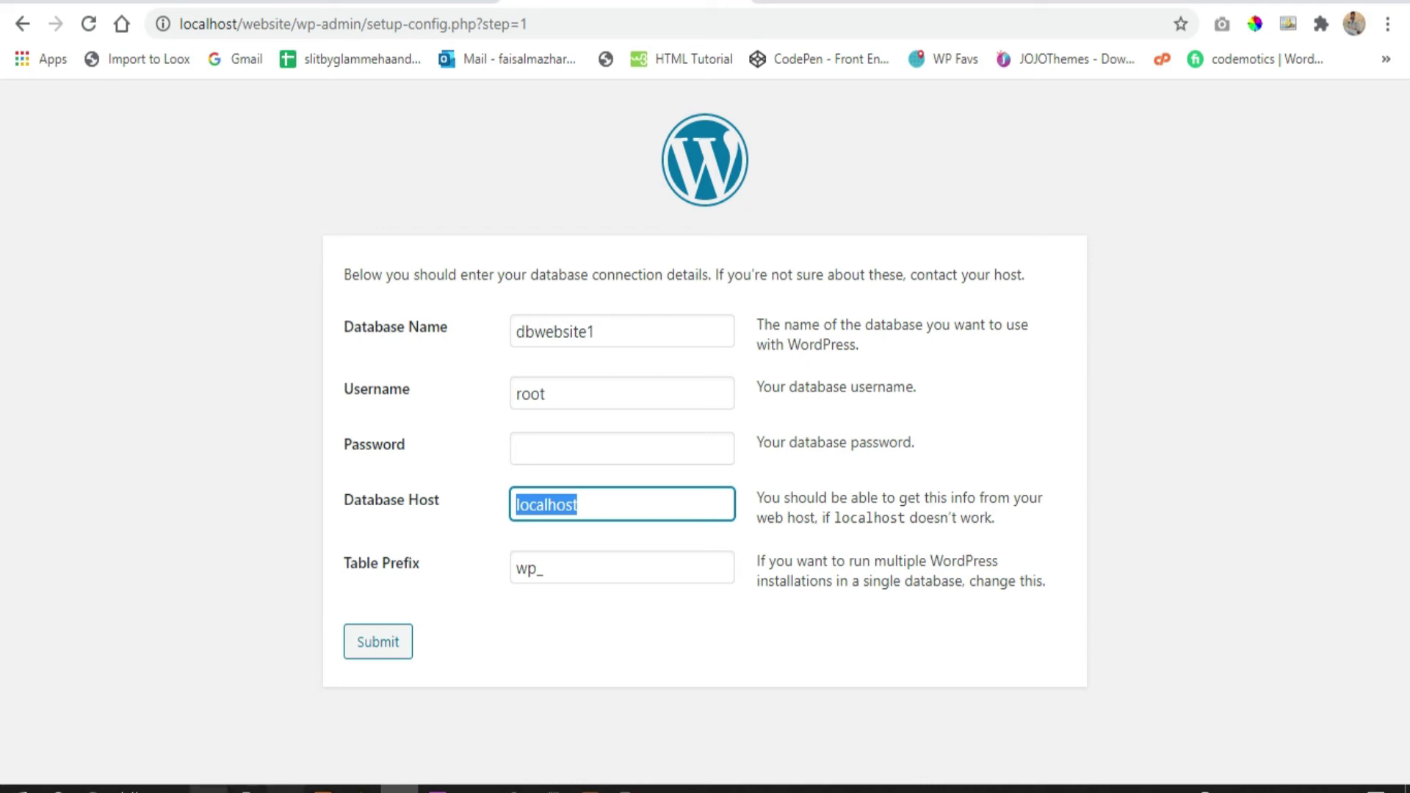
pyautogui.click(169, 789)
pyautogui.click(320, 749)
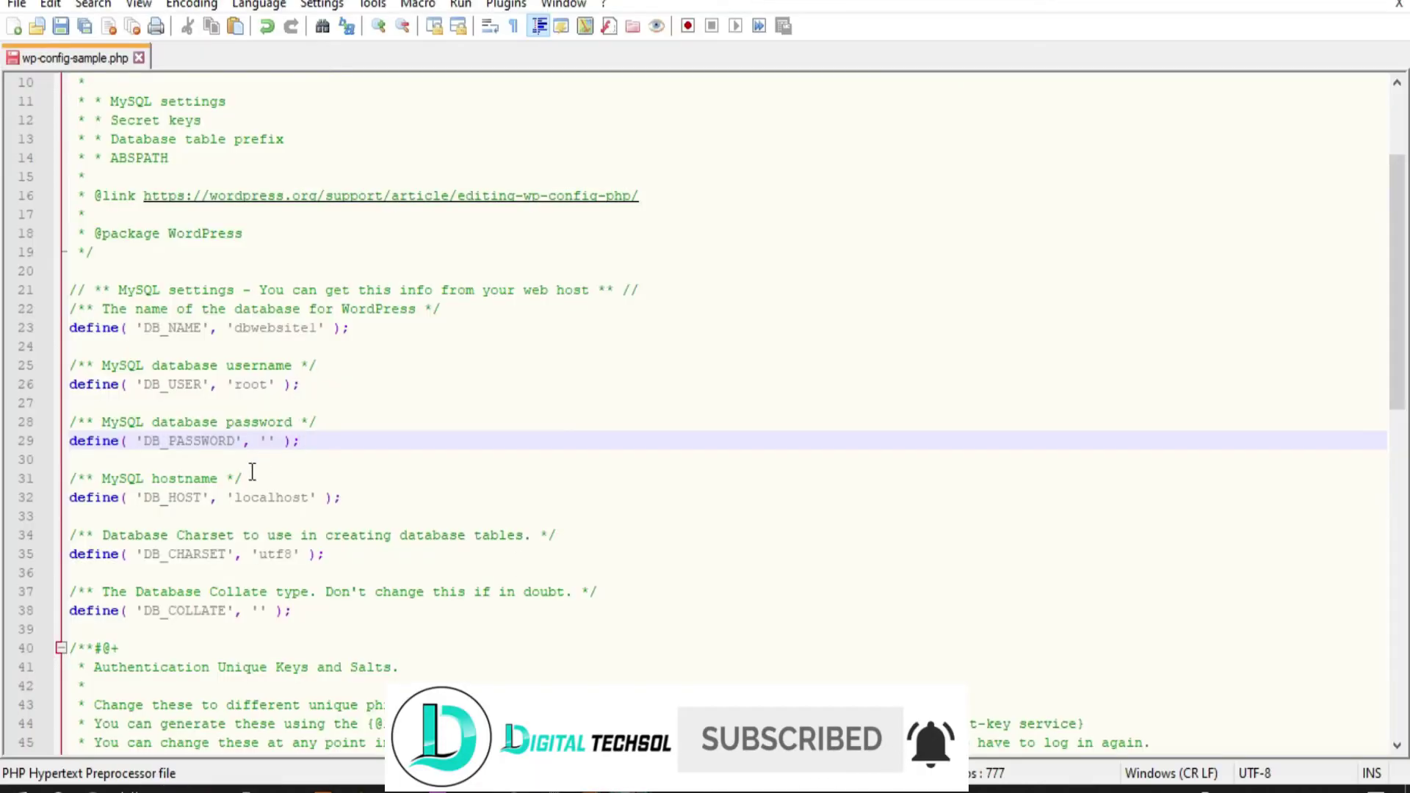
pyautogui.moveTo(309, 499); pyautogui.dragTo(236, 497)
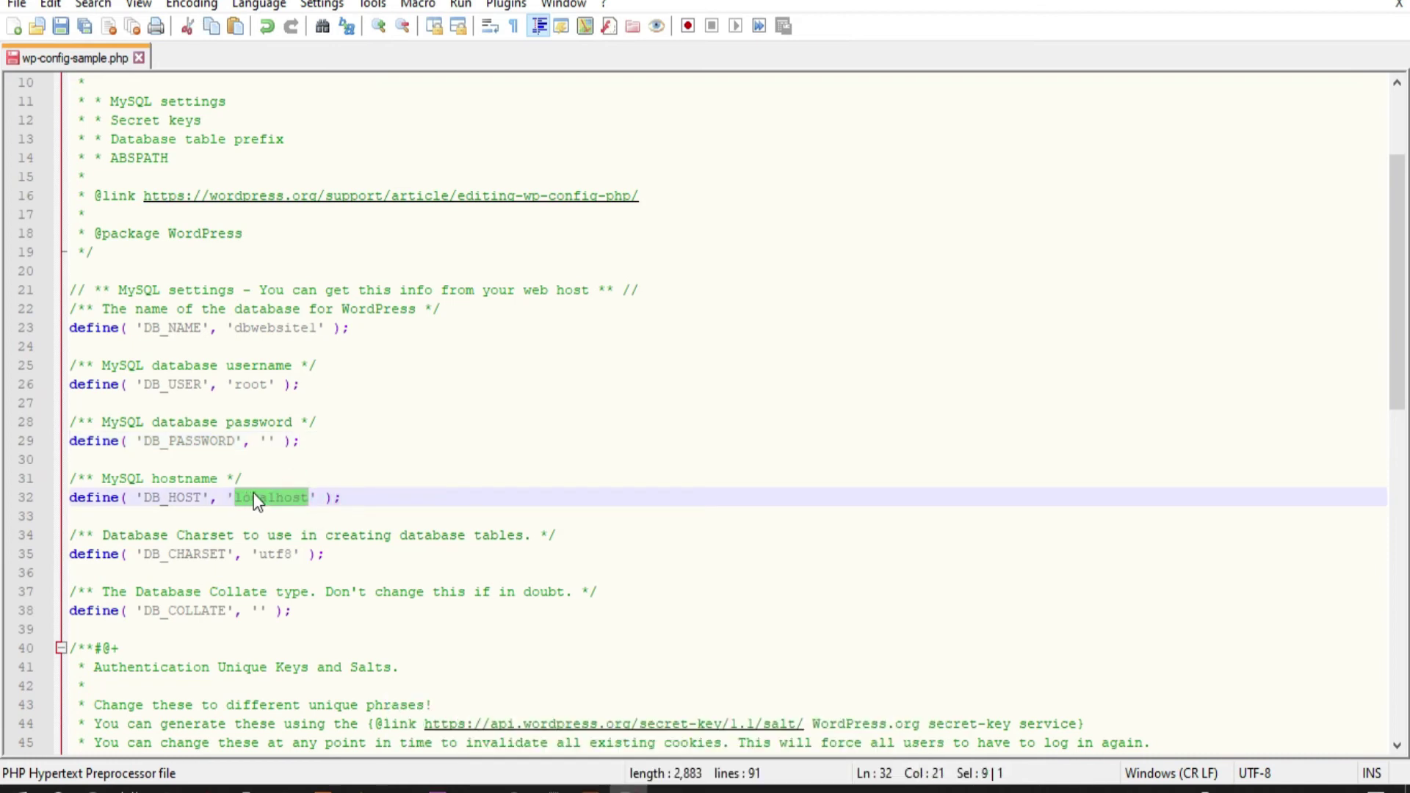
pyautogui.click(403, 493)
pyautogui.hotkey('ctrl', 's')
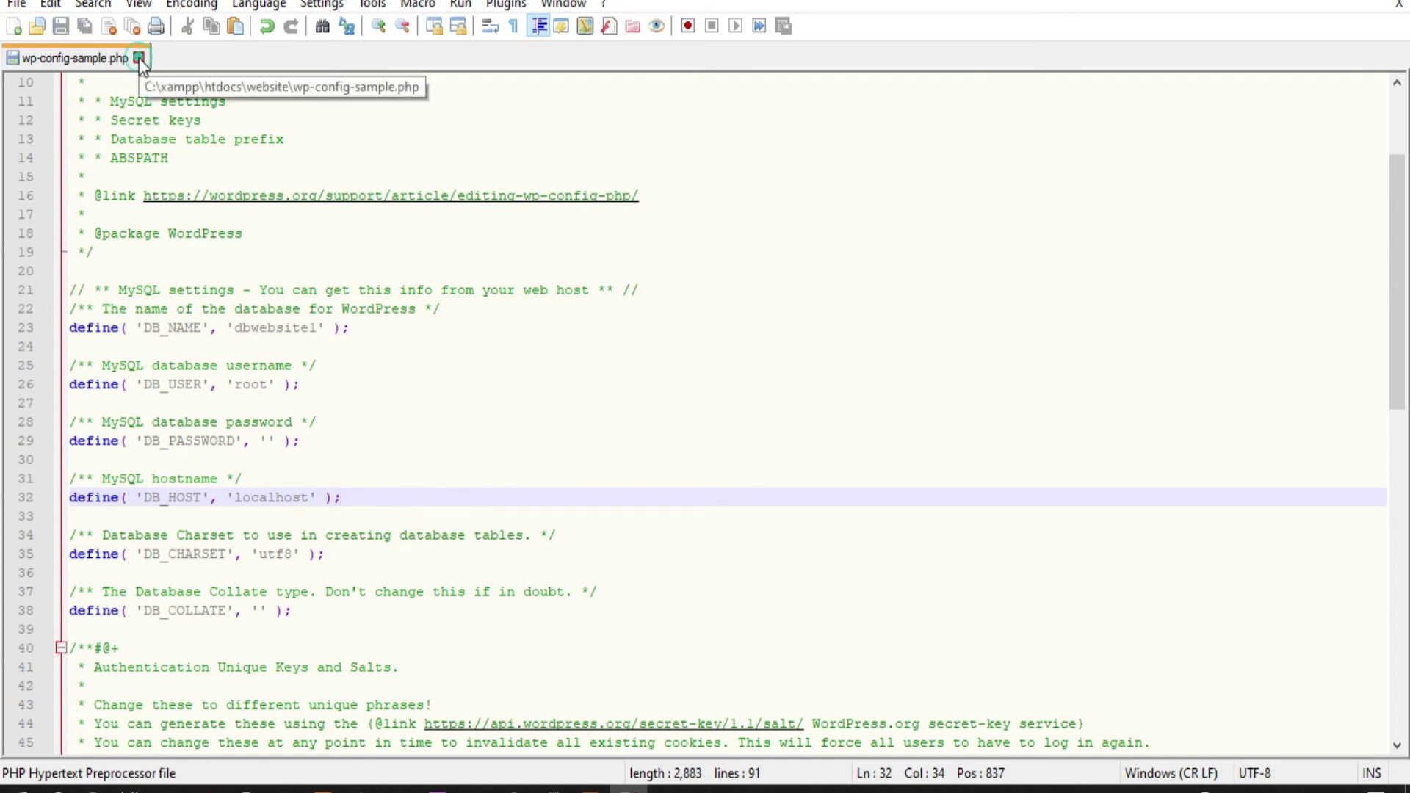
pyautogui.click(140, 59)
# Close Notepad++, submit the database details in WordPress and run the installation
pyautogui.click(1376, 7)
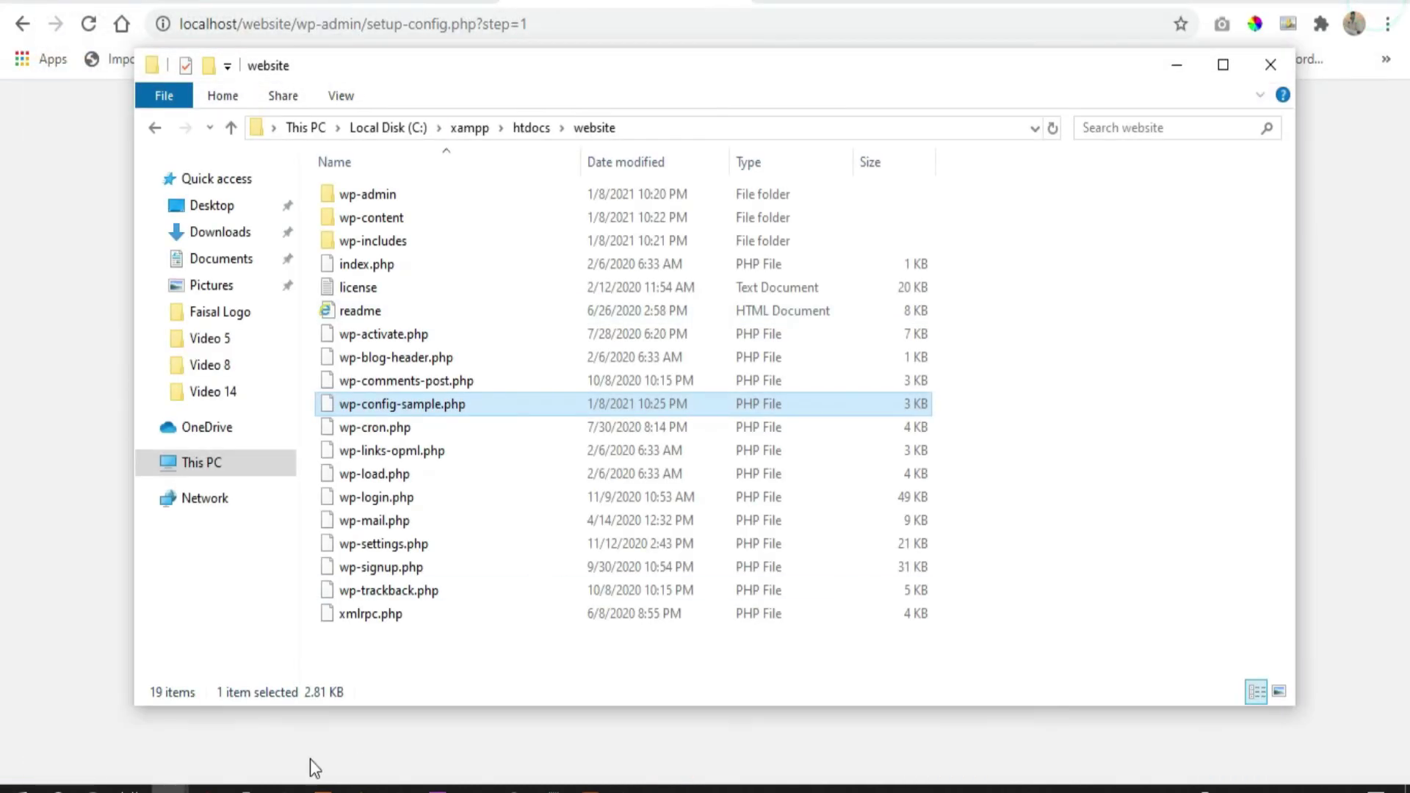
pyautogui.click(399, 789)
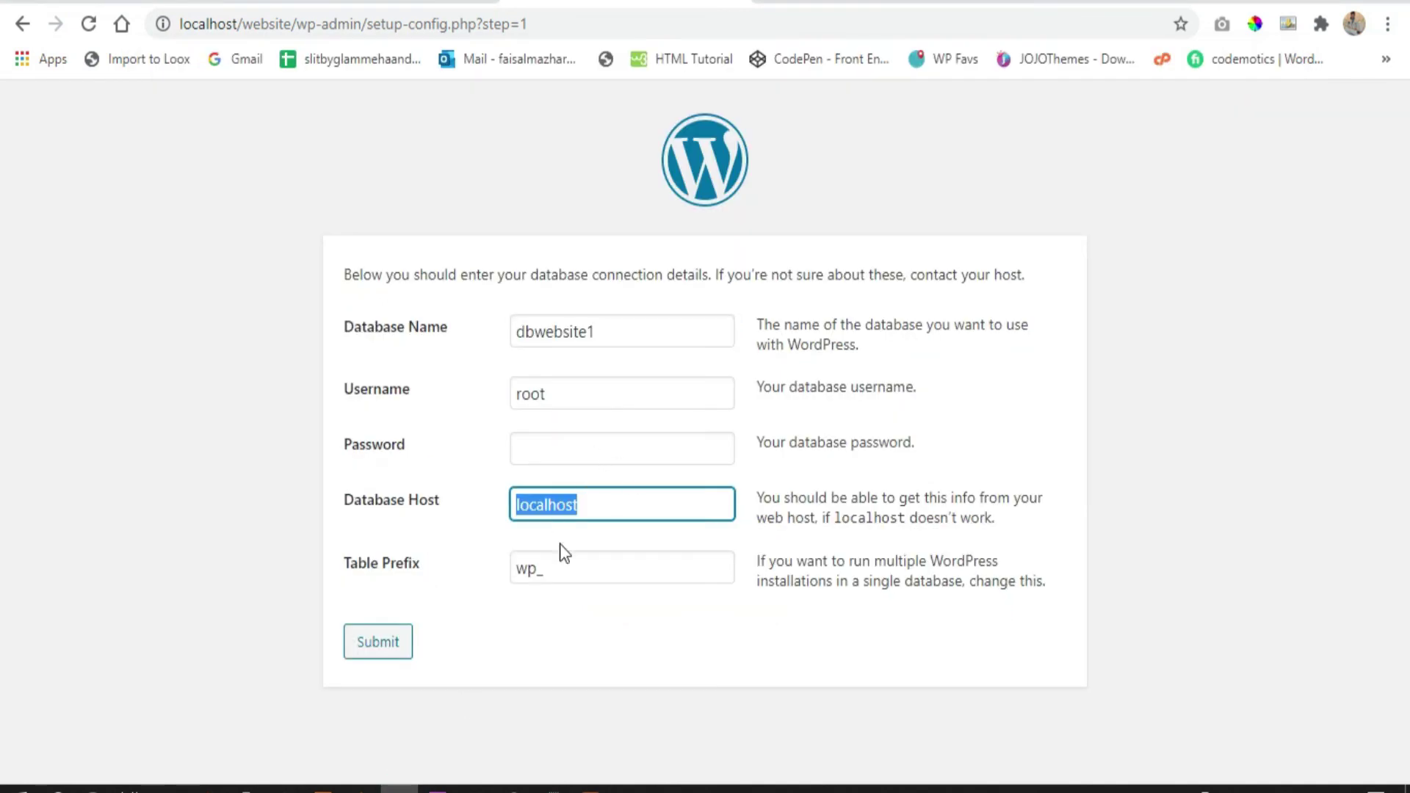
pyautogui.click(401, 652)
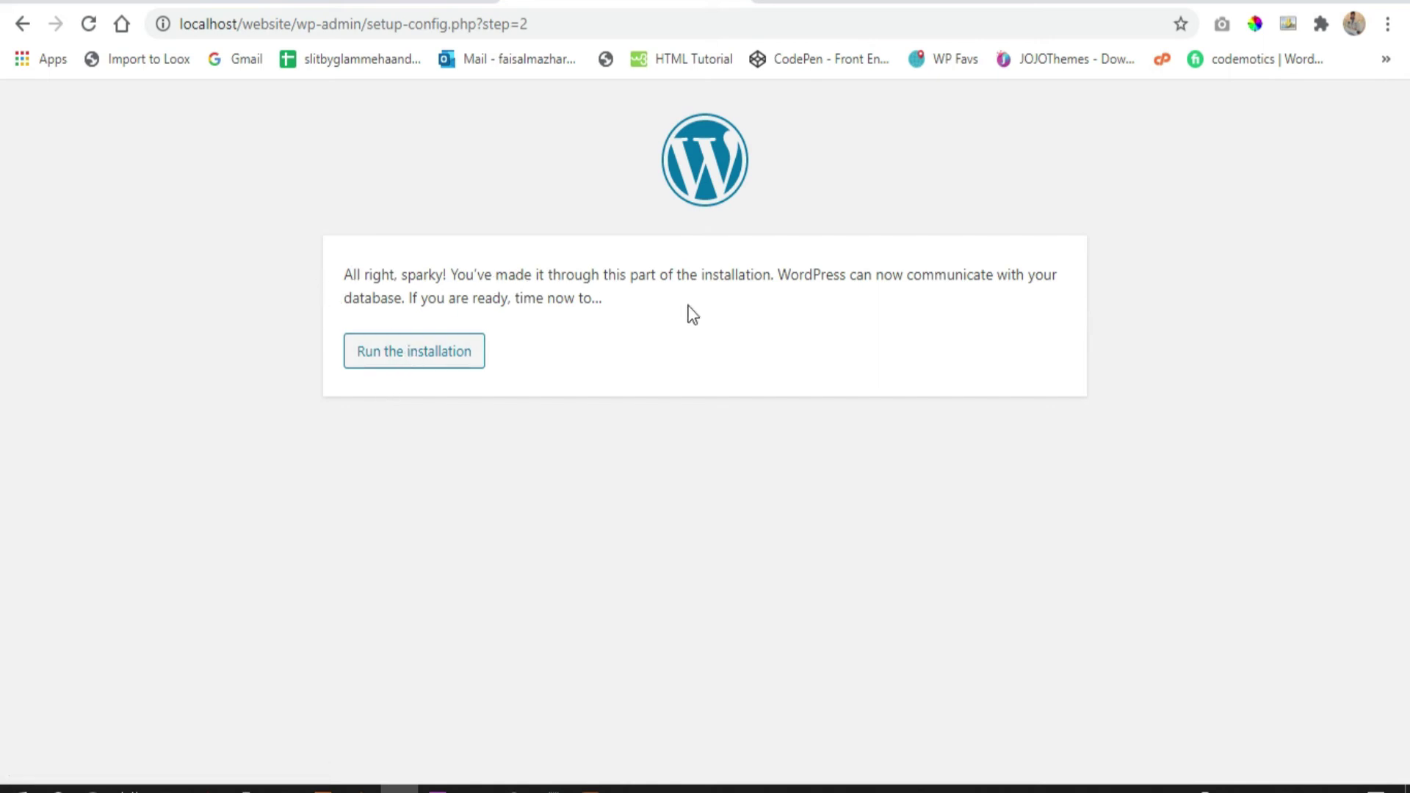
pyautogui.click(457, 369)
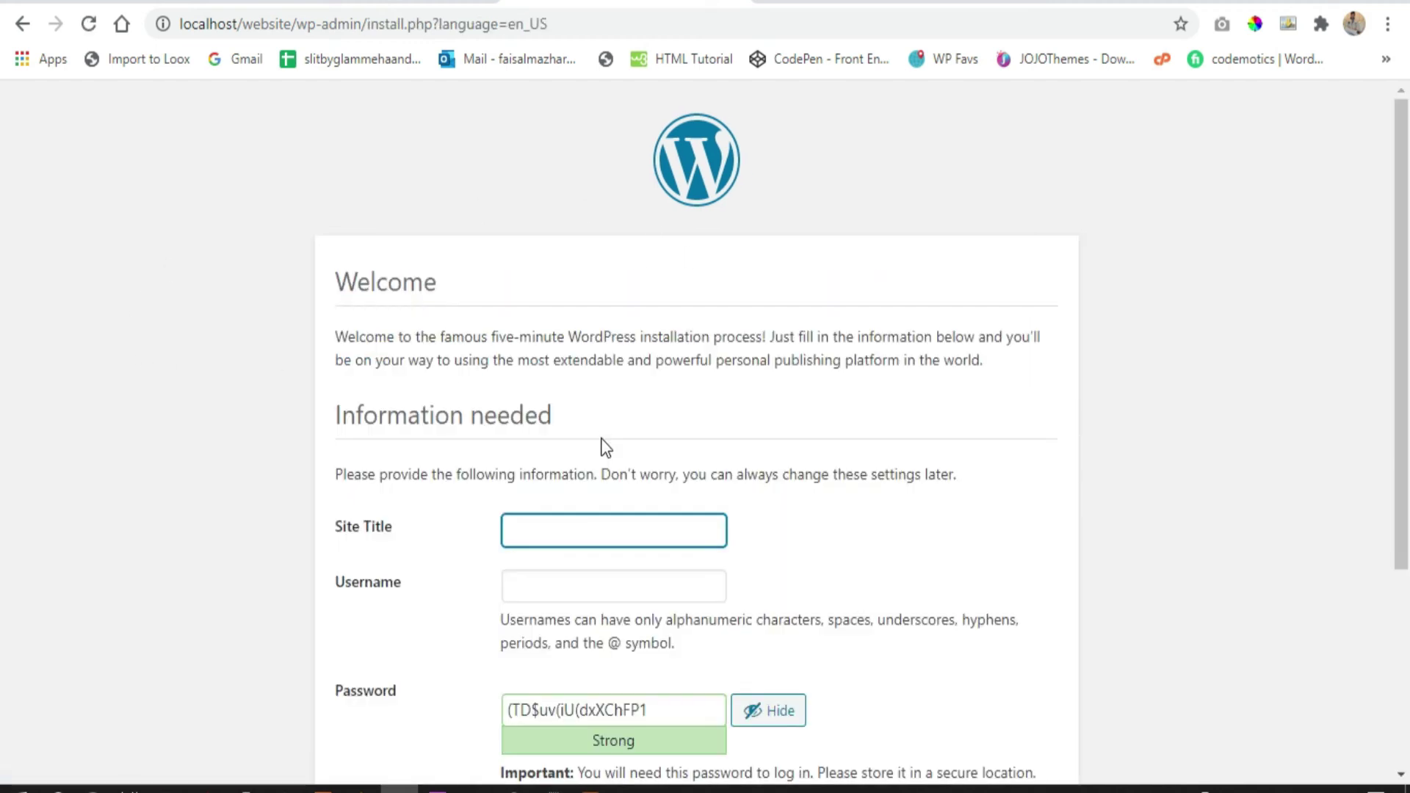
# Review the entered site title Digital Techsol, admin username, password and e-mail address
pyautogui.scroll(-2, 576, 411)
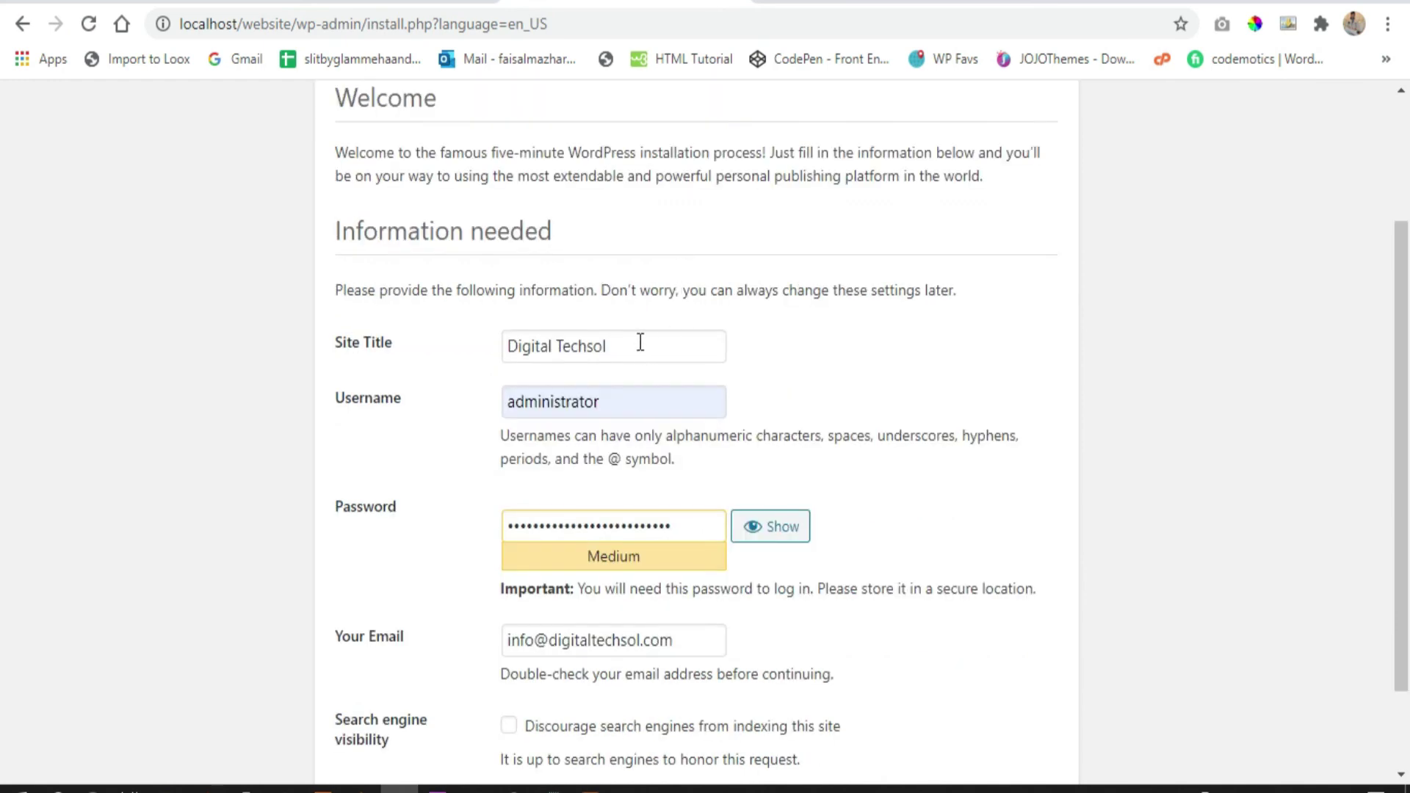
pyautogui.click(633, 341)
pyautogui.moveTo(621, 339); pyautogui.dragTo(495, 342)
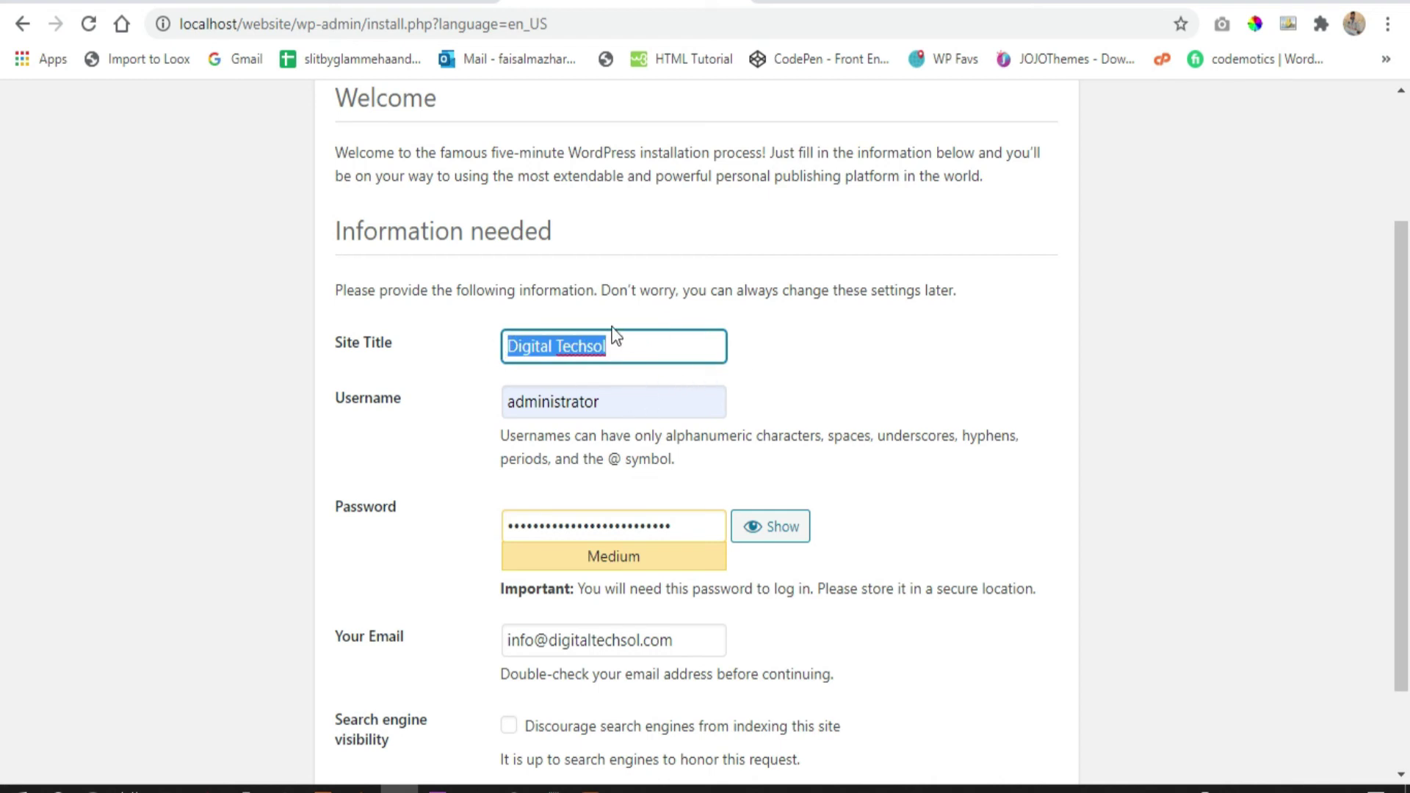
pyautogui.click(611, 346)
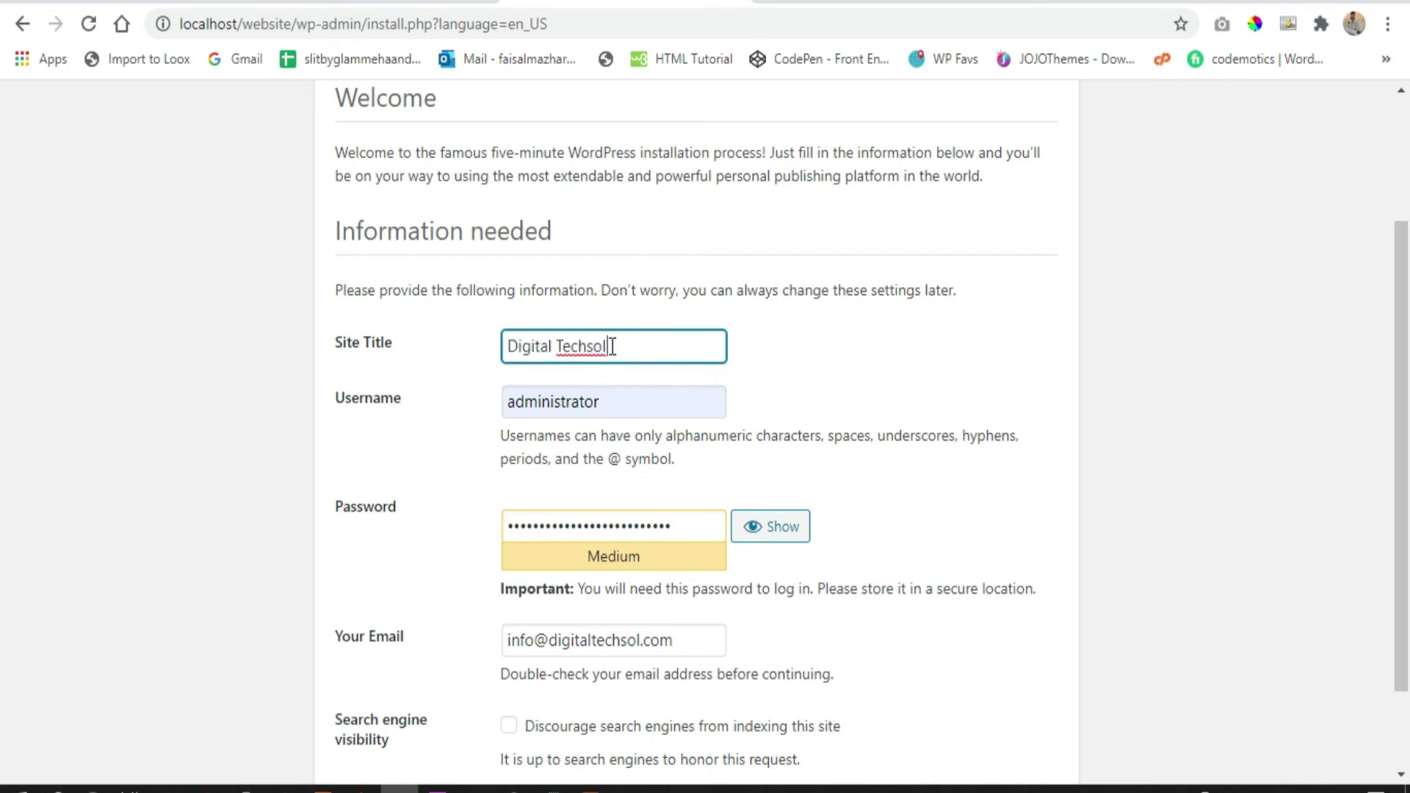
pyautogui.moveTo(614, 346); pyautogui.dragTo(512, 339)
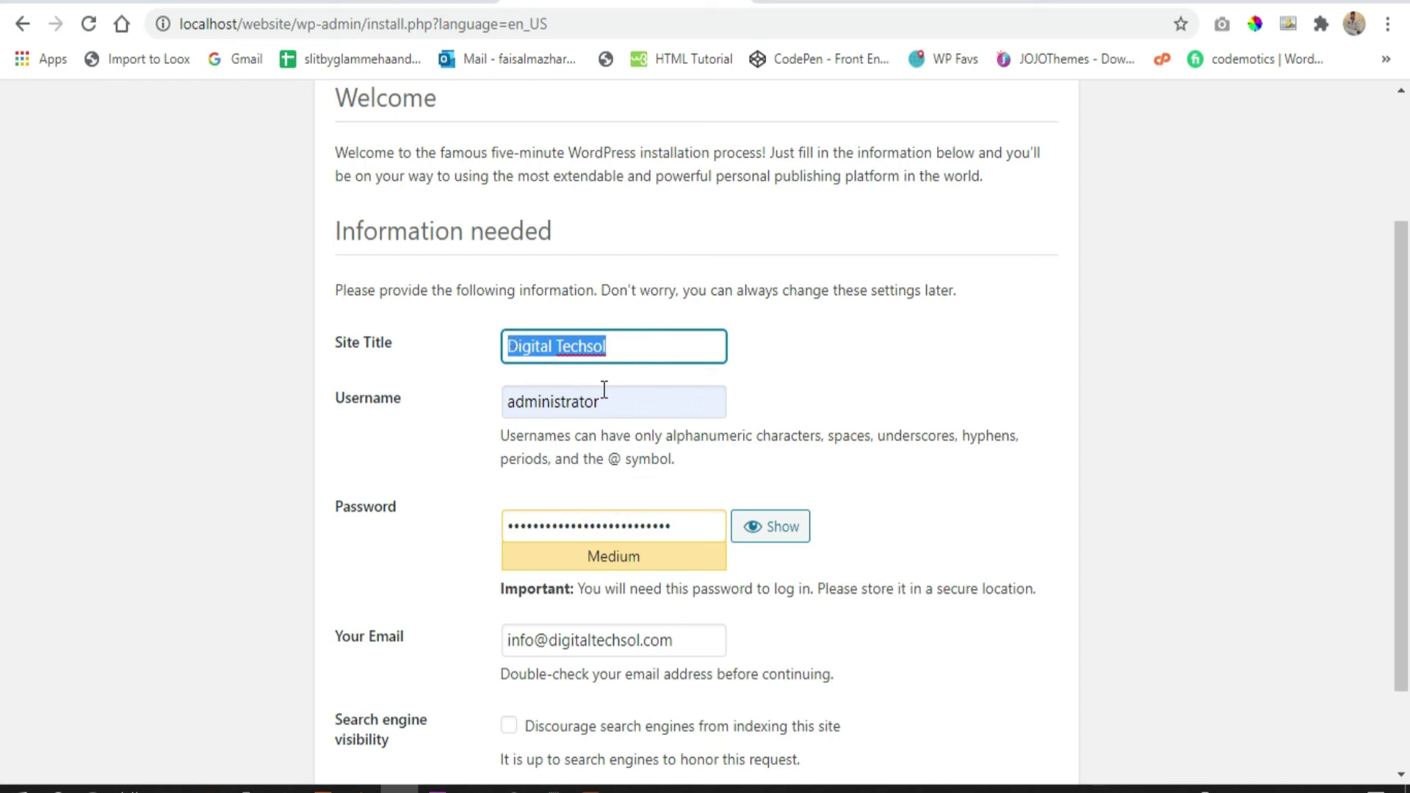
pyautogui.moveTo(617, 390); pyautogui.dragTo(498, 394)
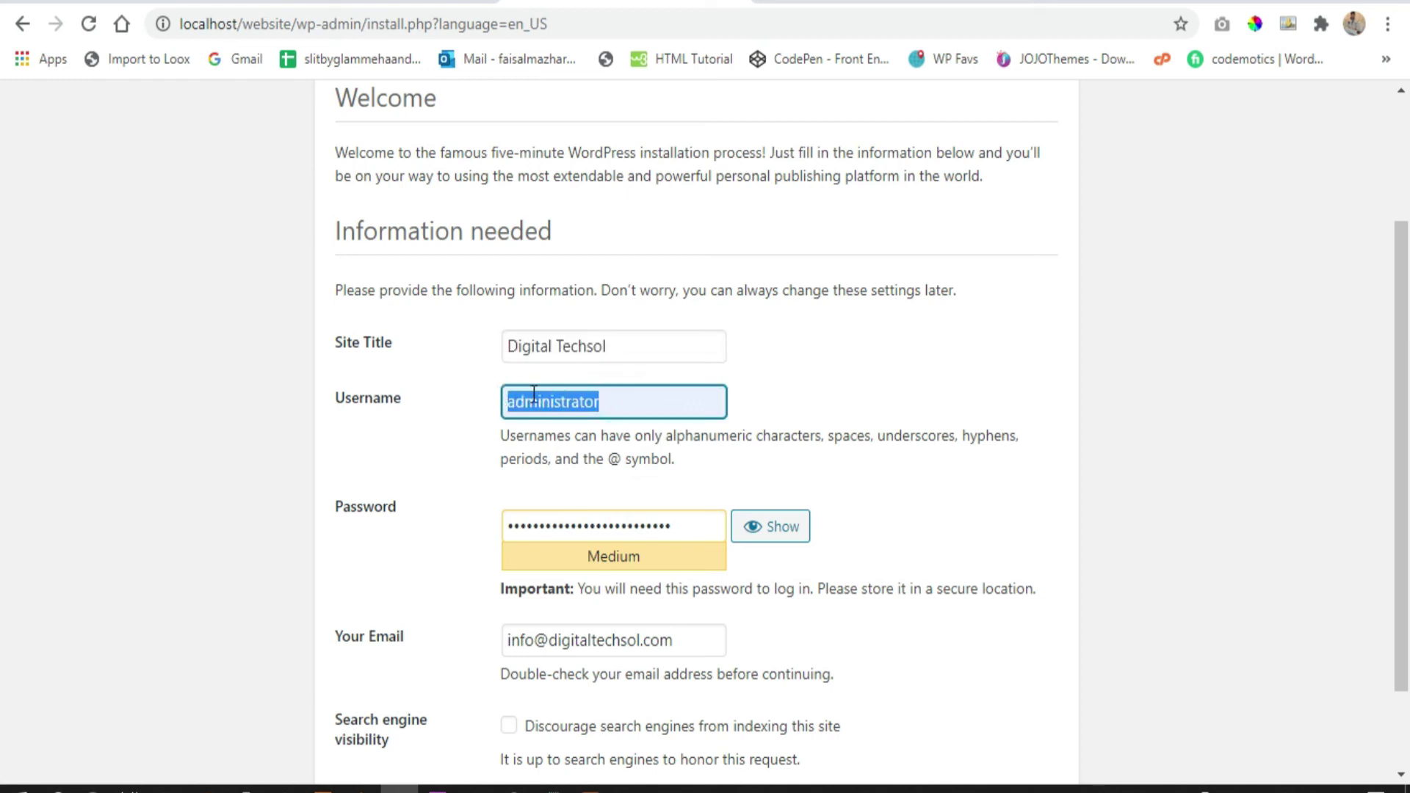
pyautogui.moveTo(684, 512); pyautogui.dragTo(494, 513)
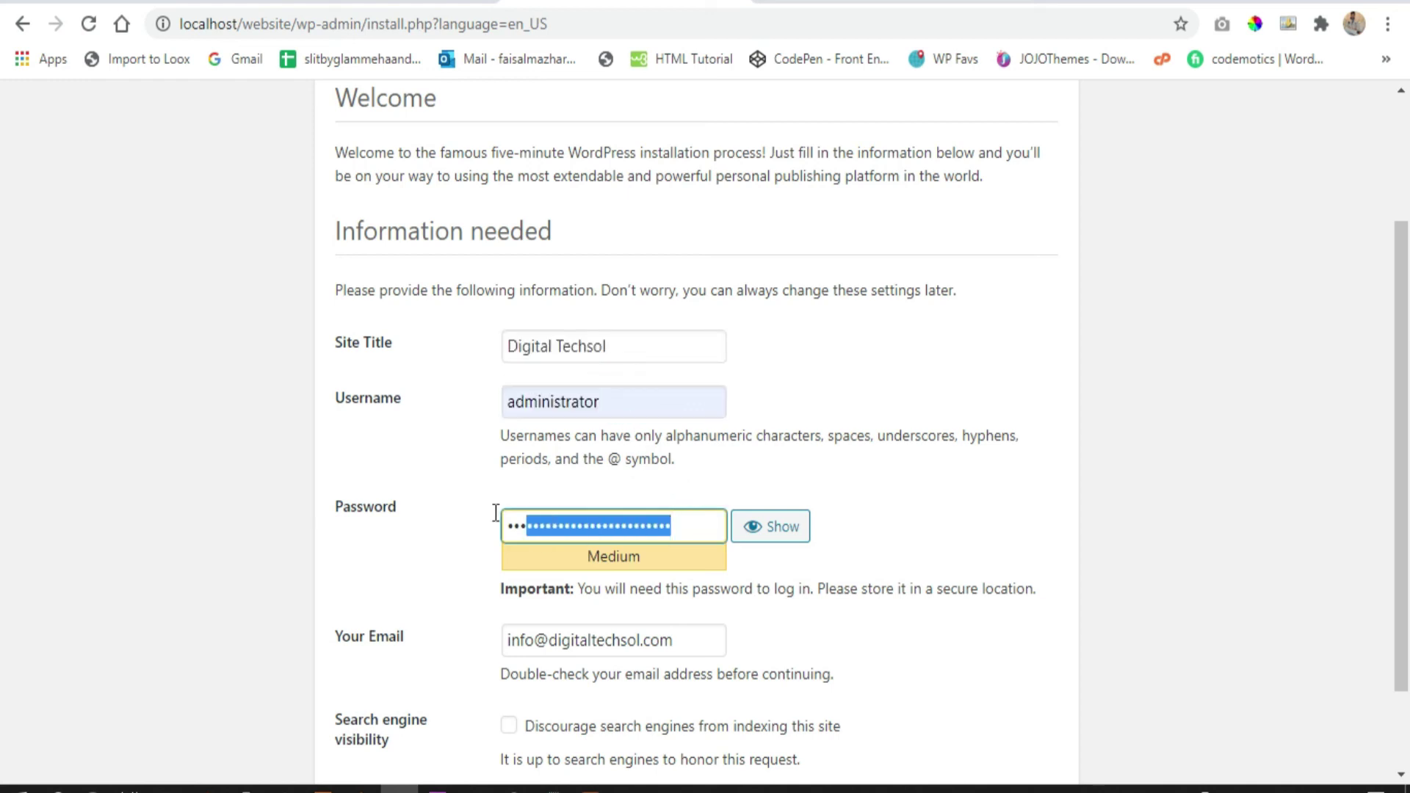
pyautogui.click(871, 486)
pyautogui.scroll(-2, 871, 486)
pyautogui.moveTo(690, 530); pyautogui.dragTo(504, 529)
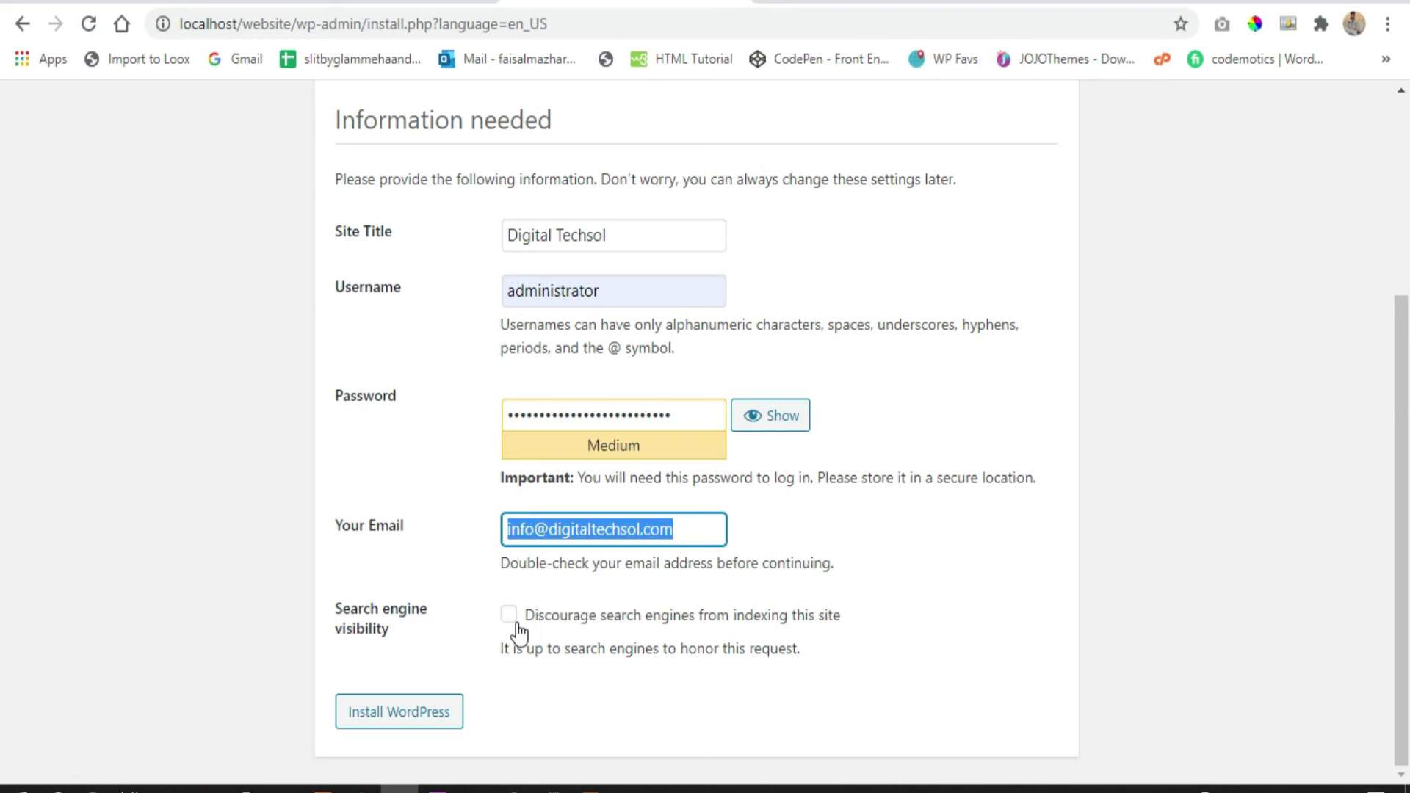
# Leave Discourage search engines unchecked and install WordPress with these details
pyautogui.click(513, 621)
pyautogui.click(508, 620)
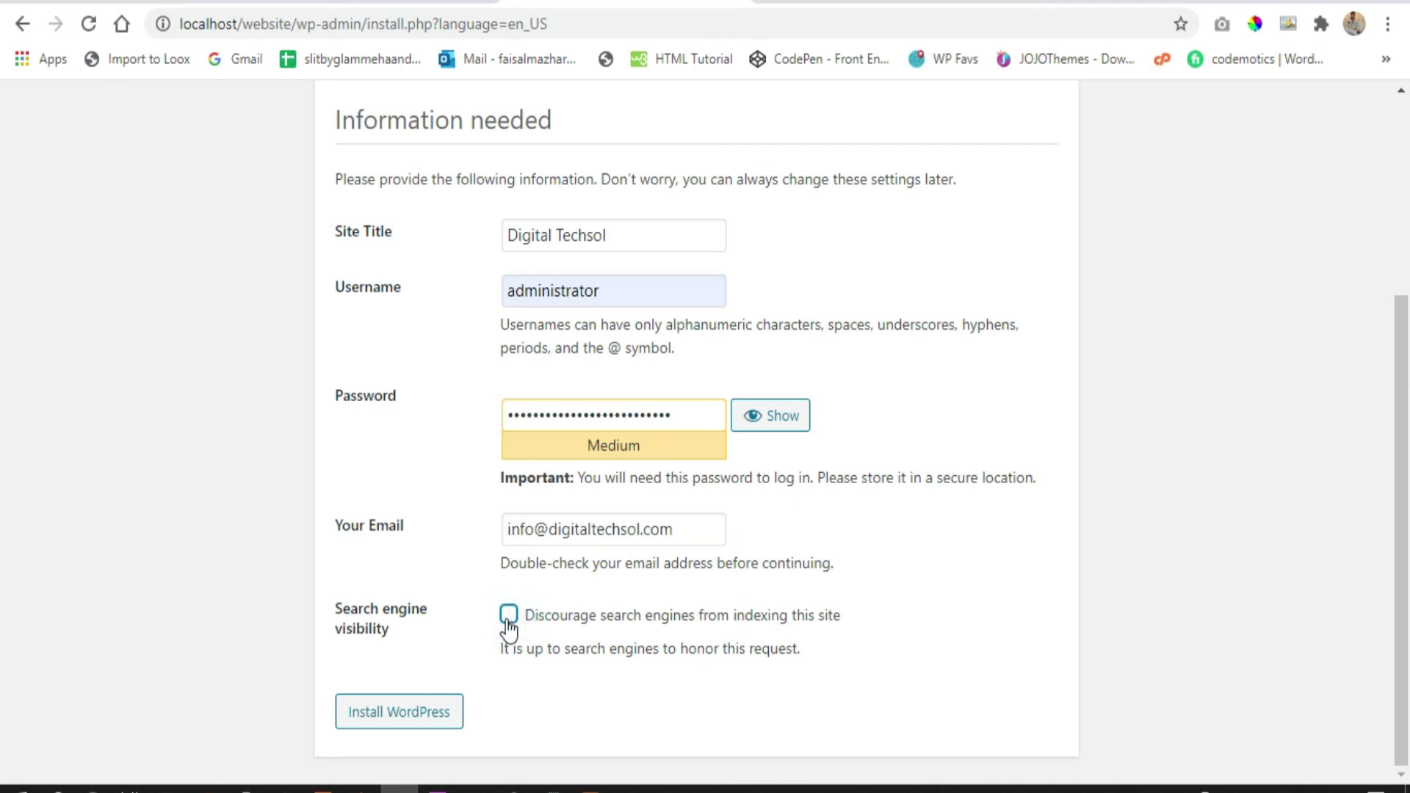
pyautogui.click(420, 714)
pyautogui.click(419, 715)
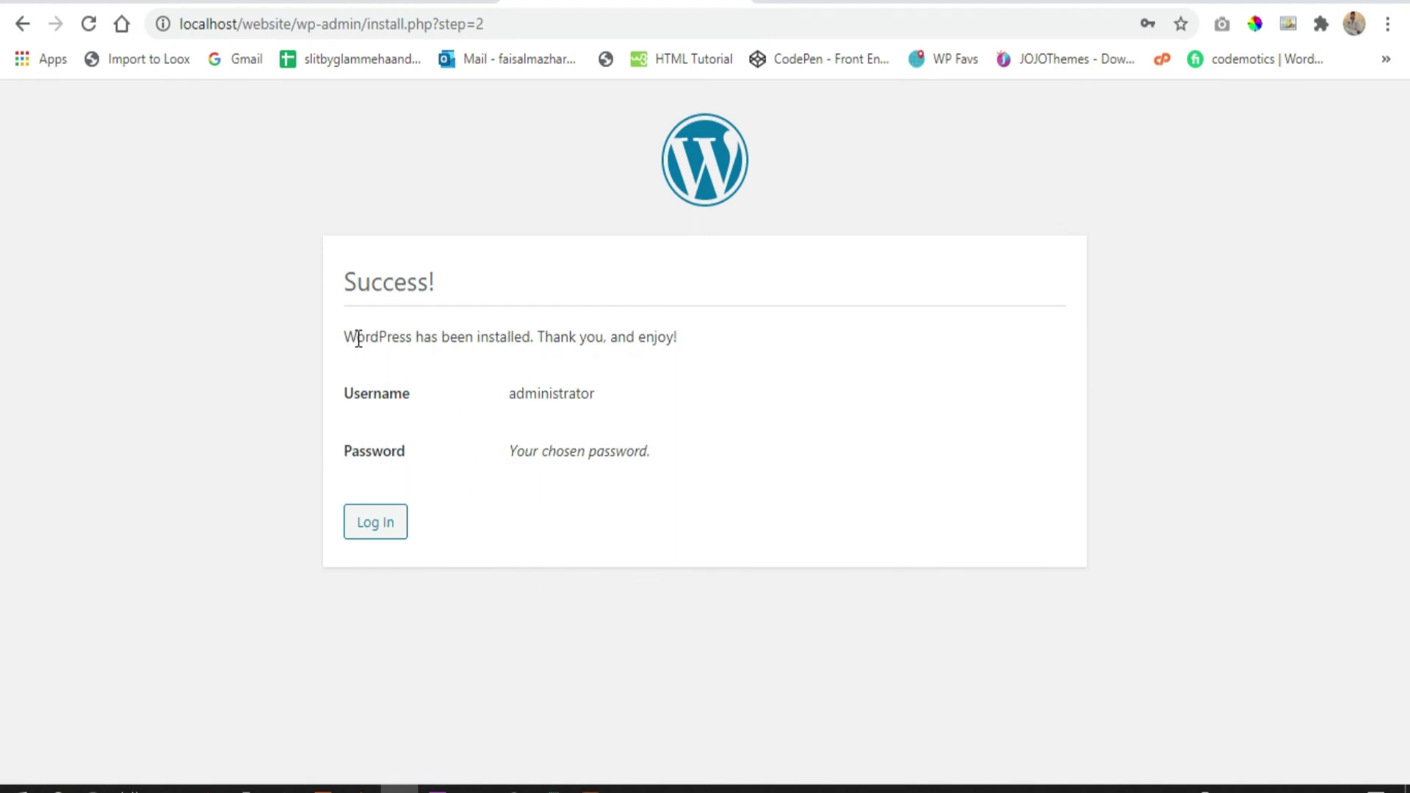
# Go to the login page and sign in as administrator with the account password
pyautogui.moveTo(346, 330); pyautogui.dragTo(764, 408)
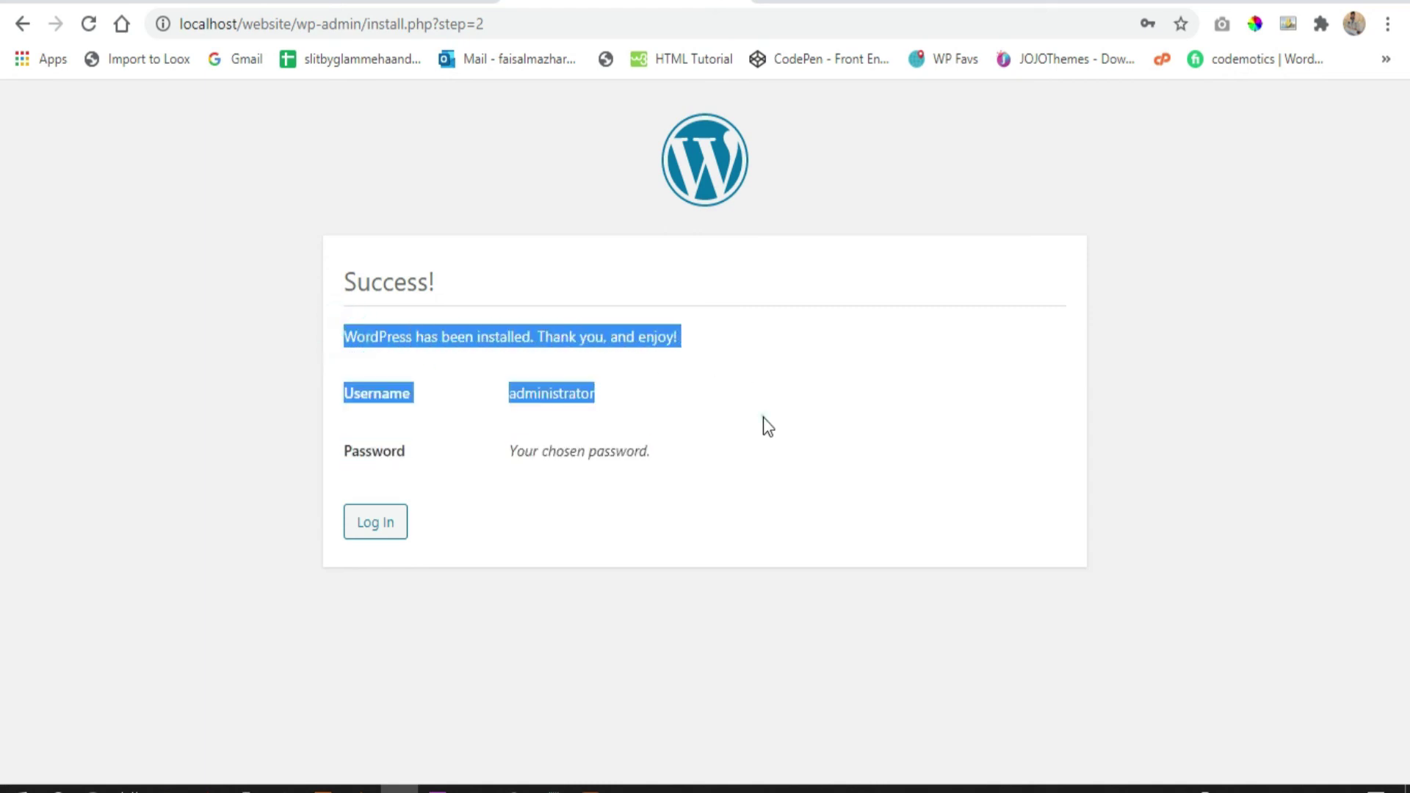
pyautogui.click(763, 417)
pyautogui.click(369, 525)
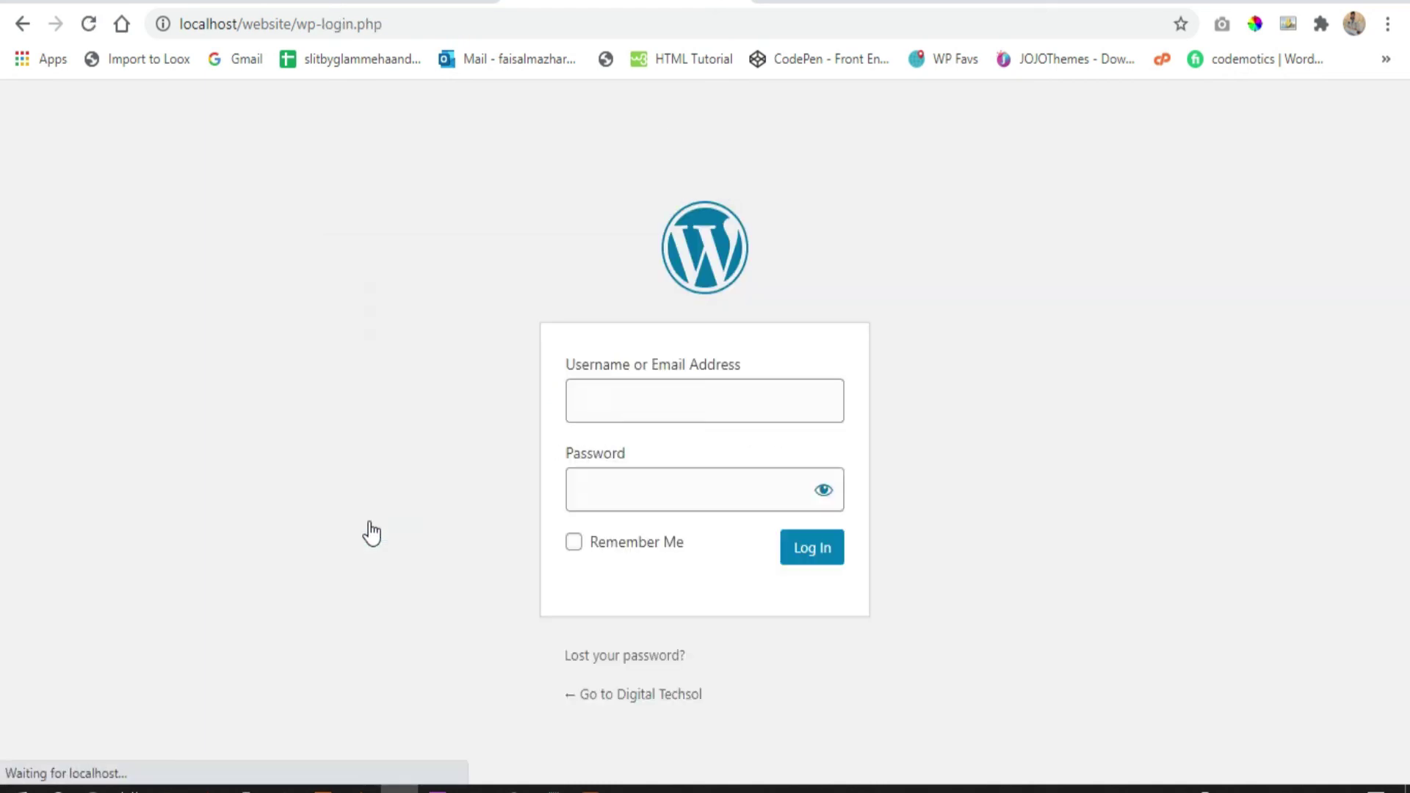
pyautogui.write('ad')
pyautogui.press('Down')
pyautogui.press('Down')
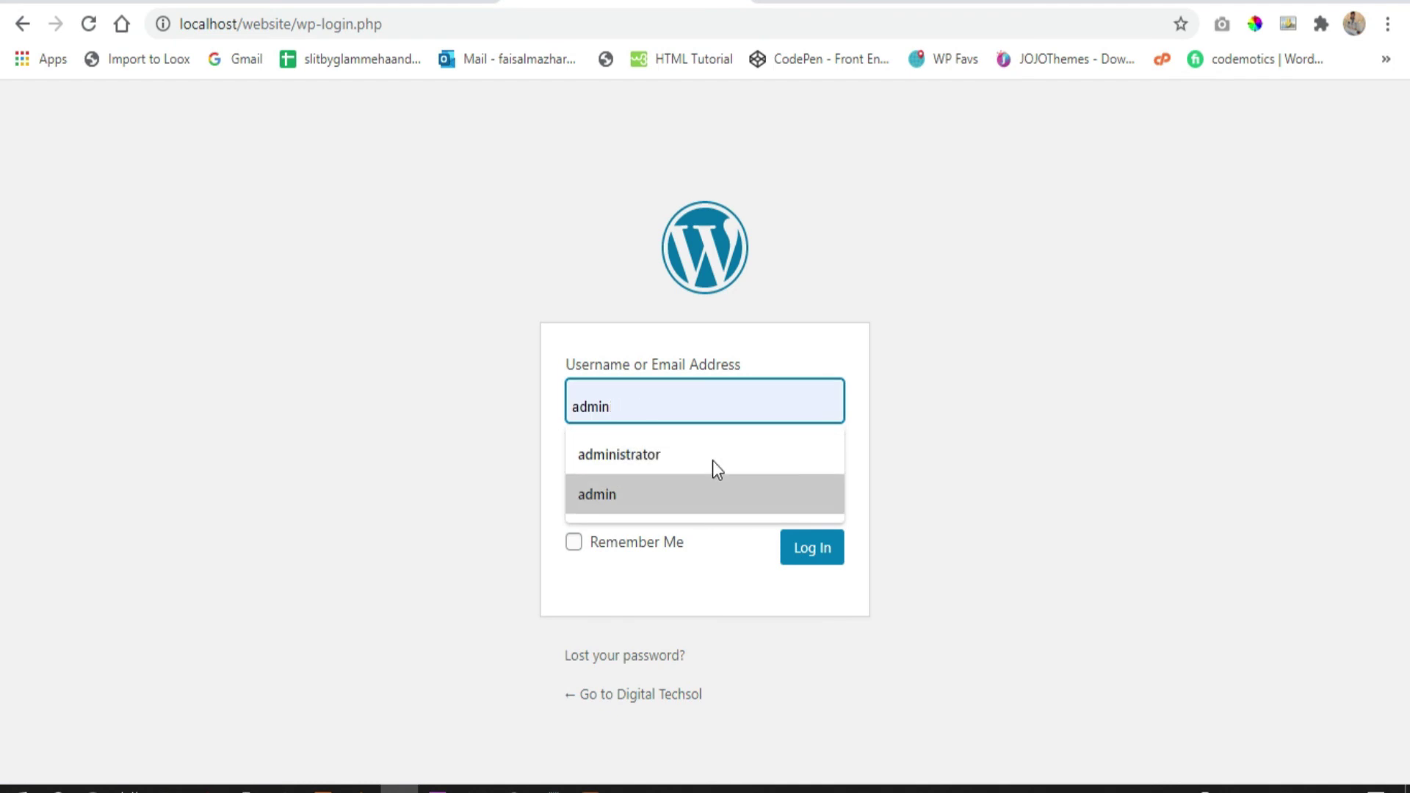
pyautogui.press('Up')
pyautogui.press('Tab')
pyautogui.write('••••••••••')
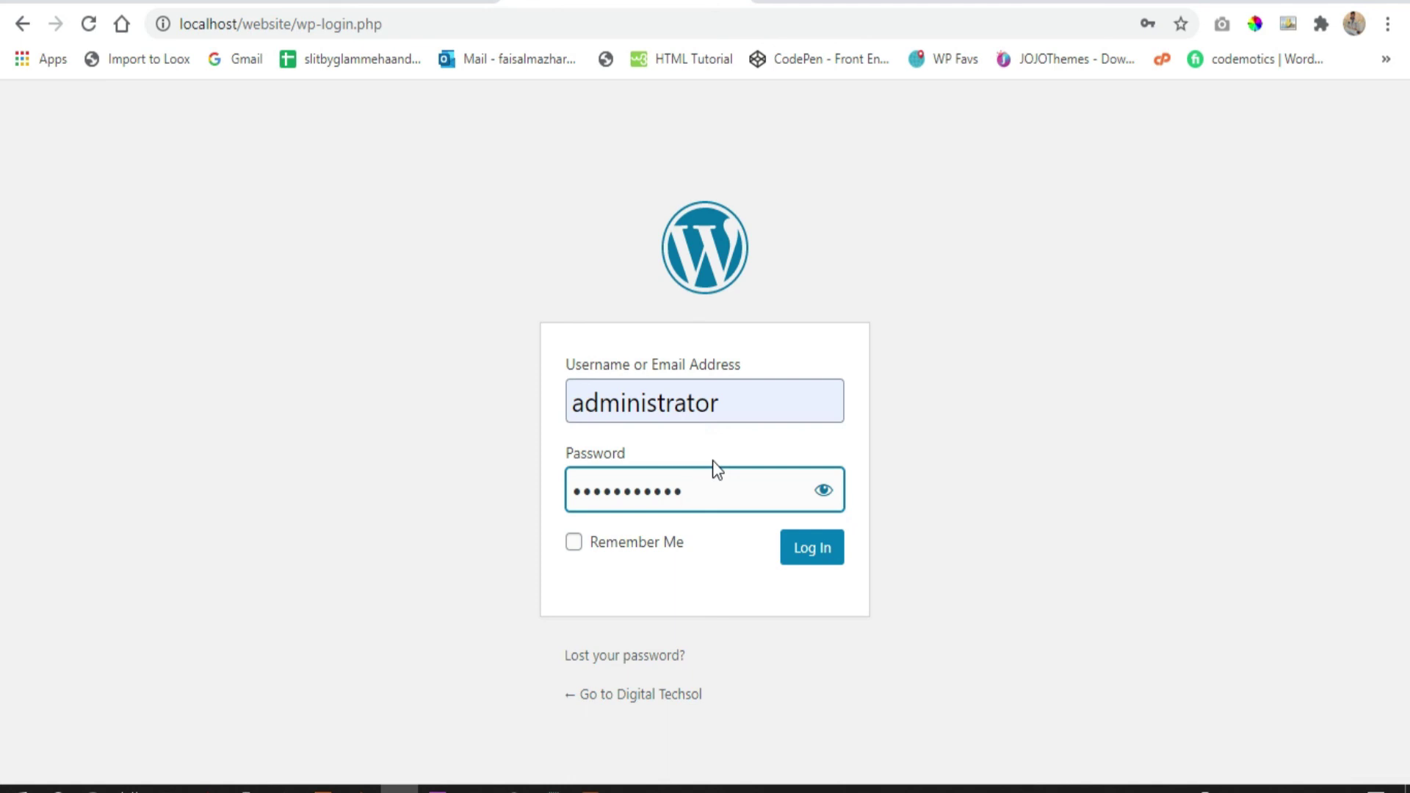
pyautogui.click(823, 489)
pyautogui.click(759, 489)
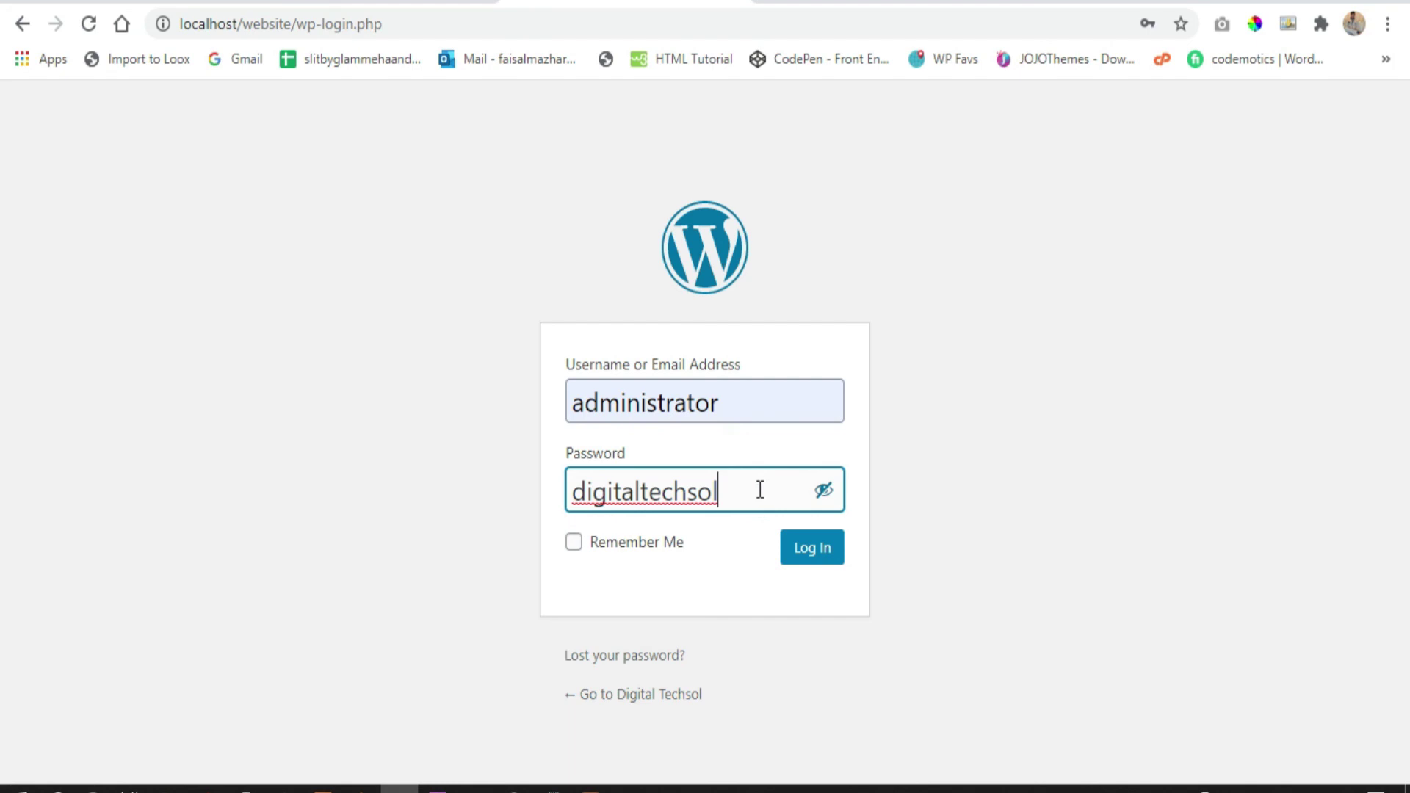
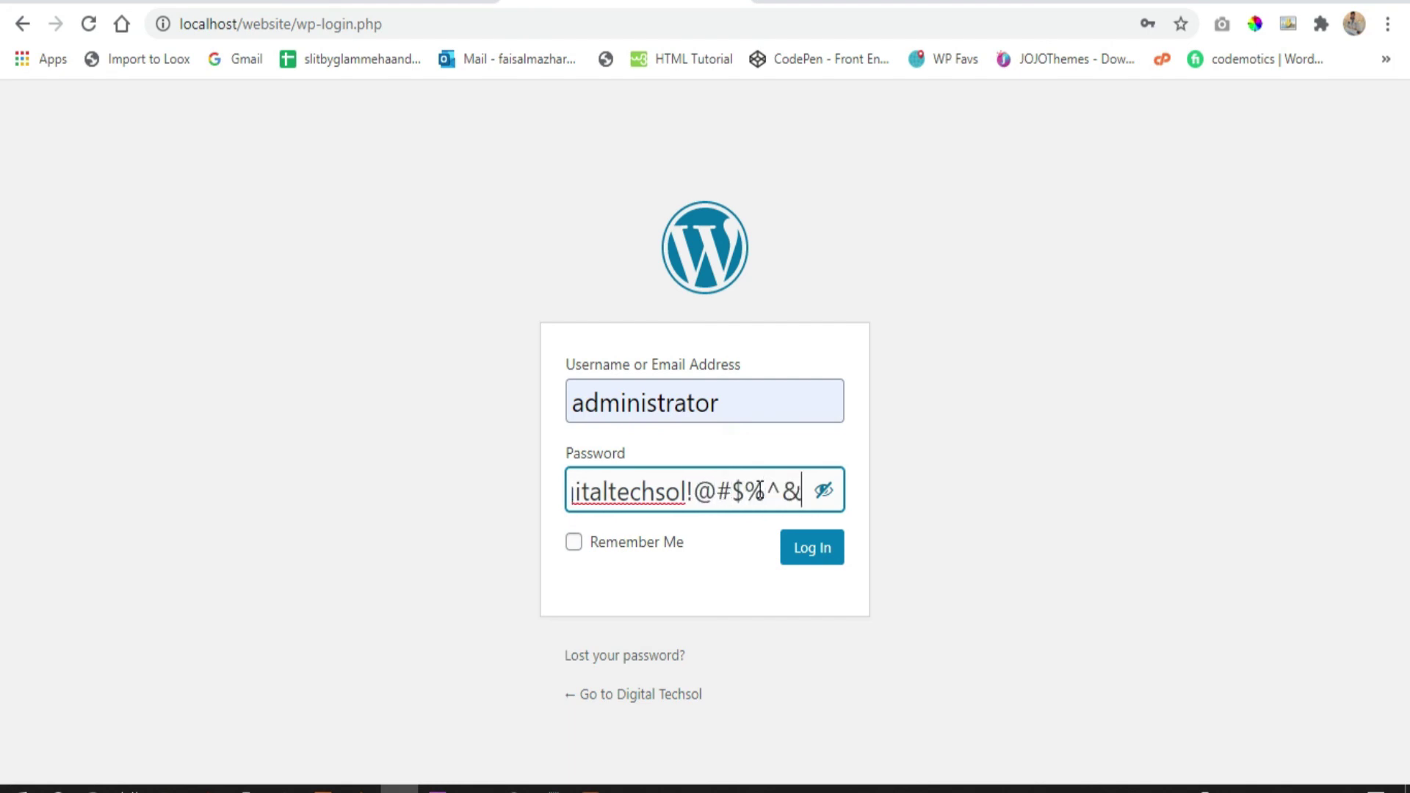
pyautogui.press('Return')
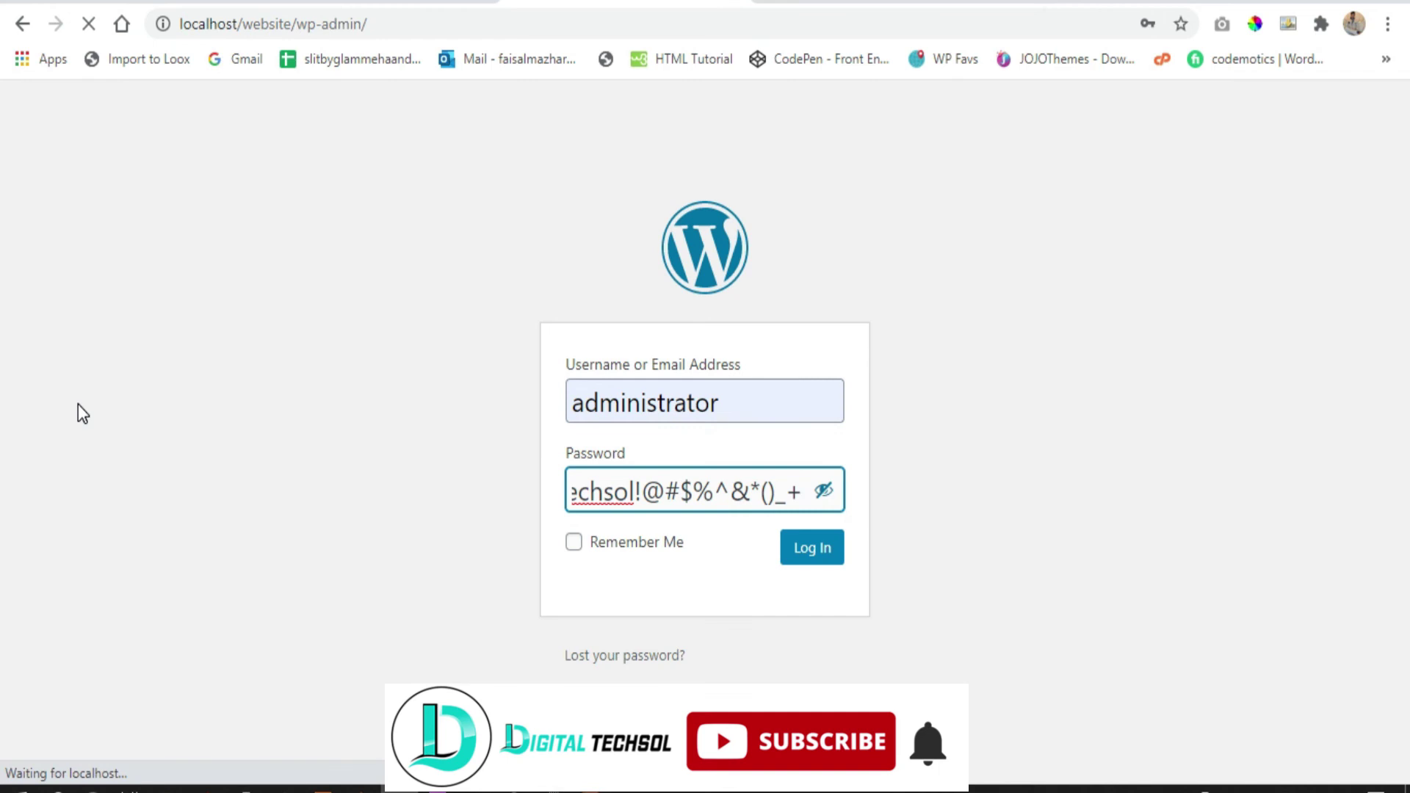
pyautogui.scroll(-1, 104, 580)
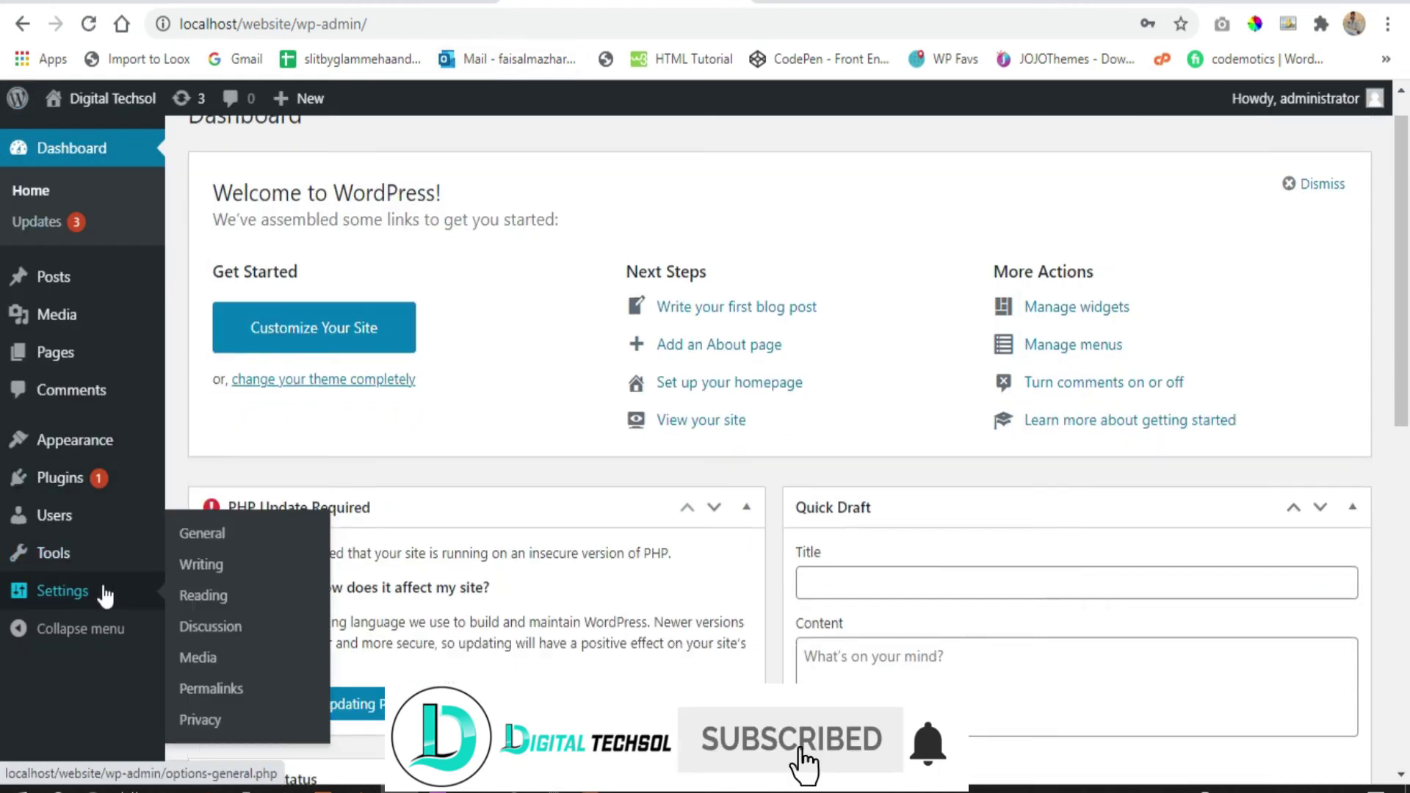
pyautogui.moveTo(114, 547)
pyautogui.scroll(1, 114, 547)
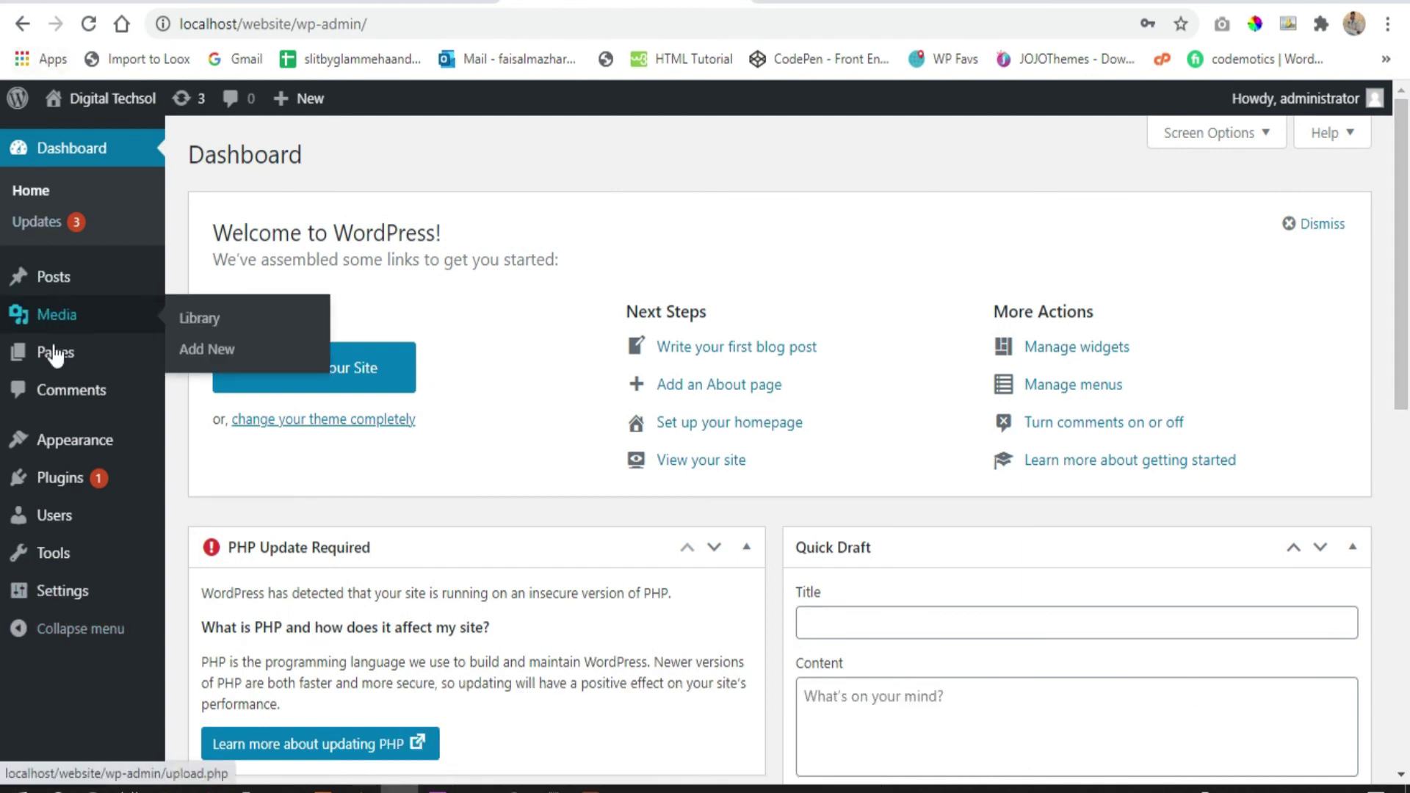
pyautogui.moveTo(95, 497)
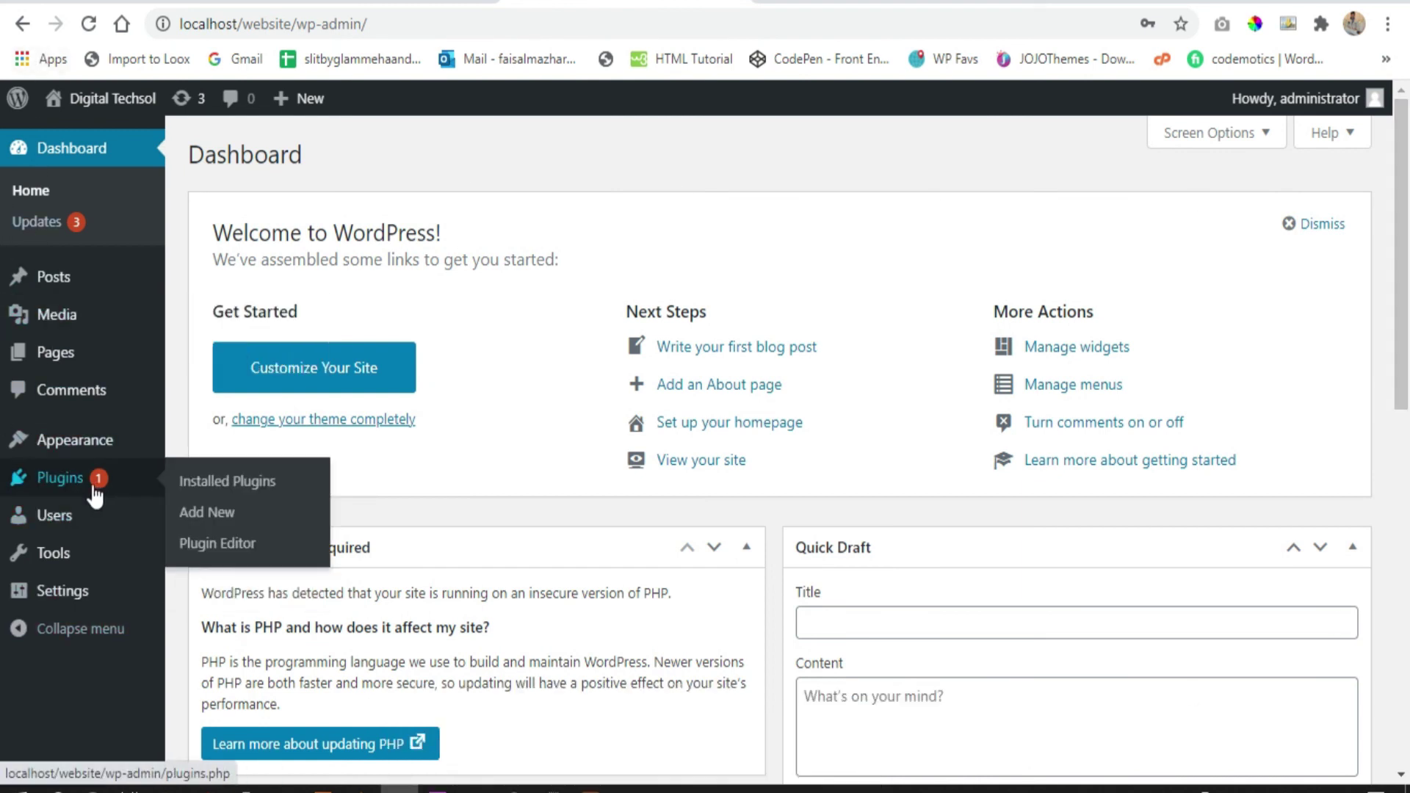